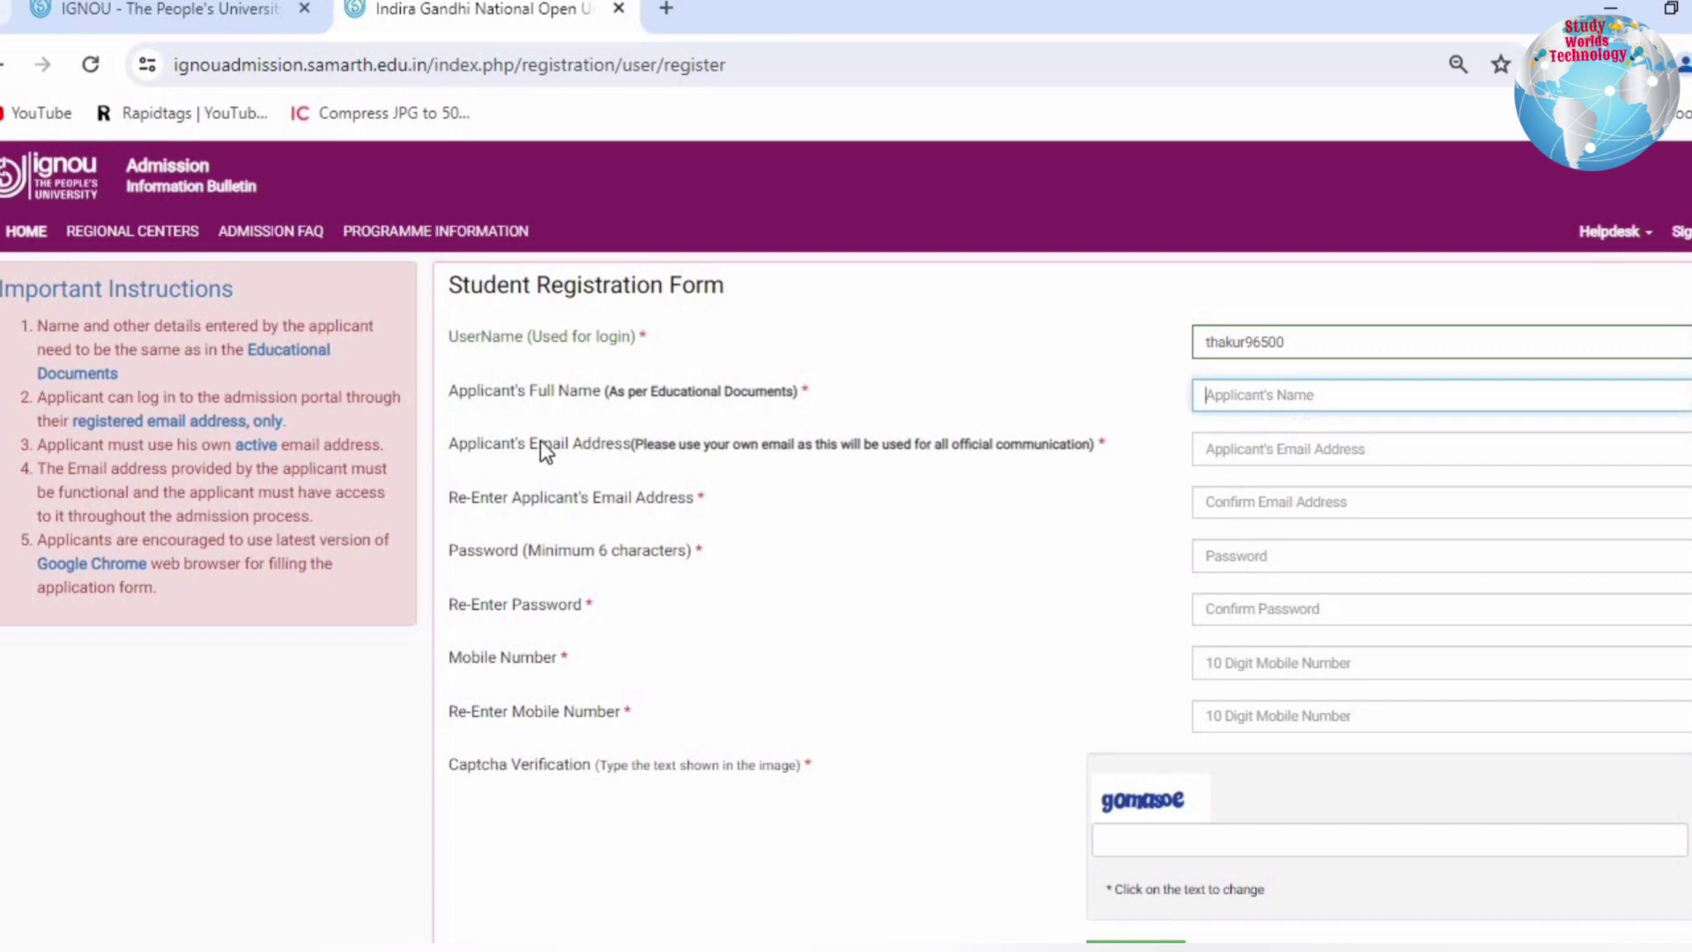
# Review the required fields of the student registration form and submit the registration.
pyautogui.moveTo(475, 445); pyautogui.dragTo(980, 446)
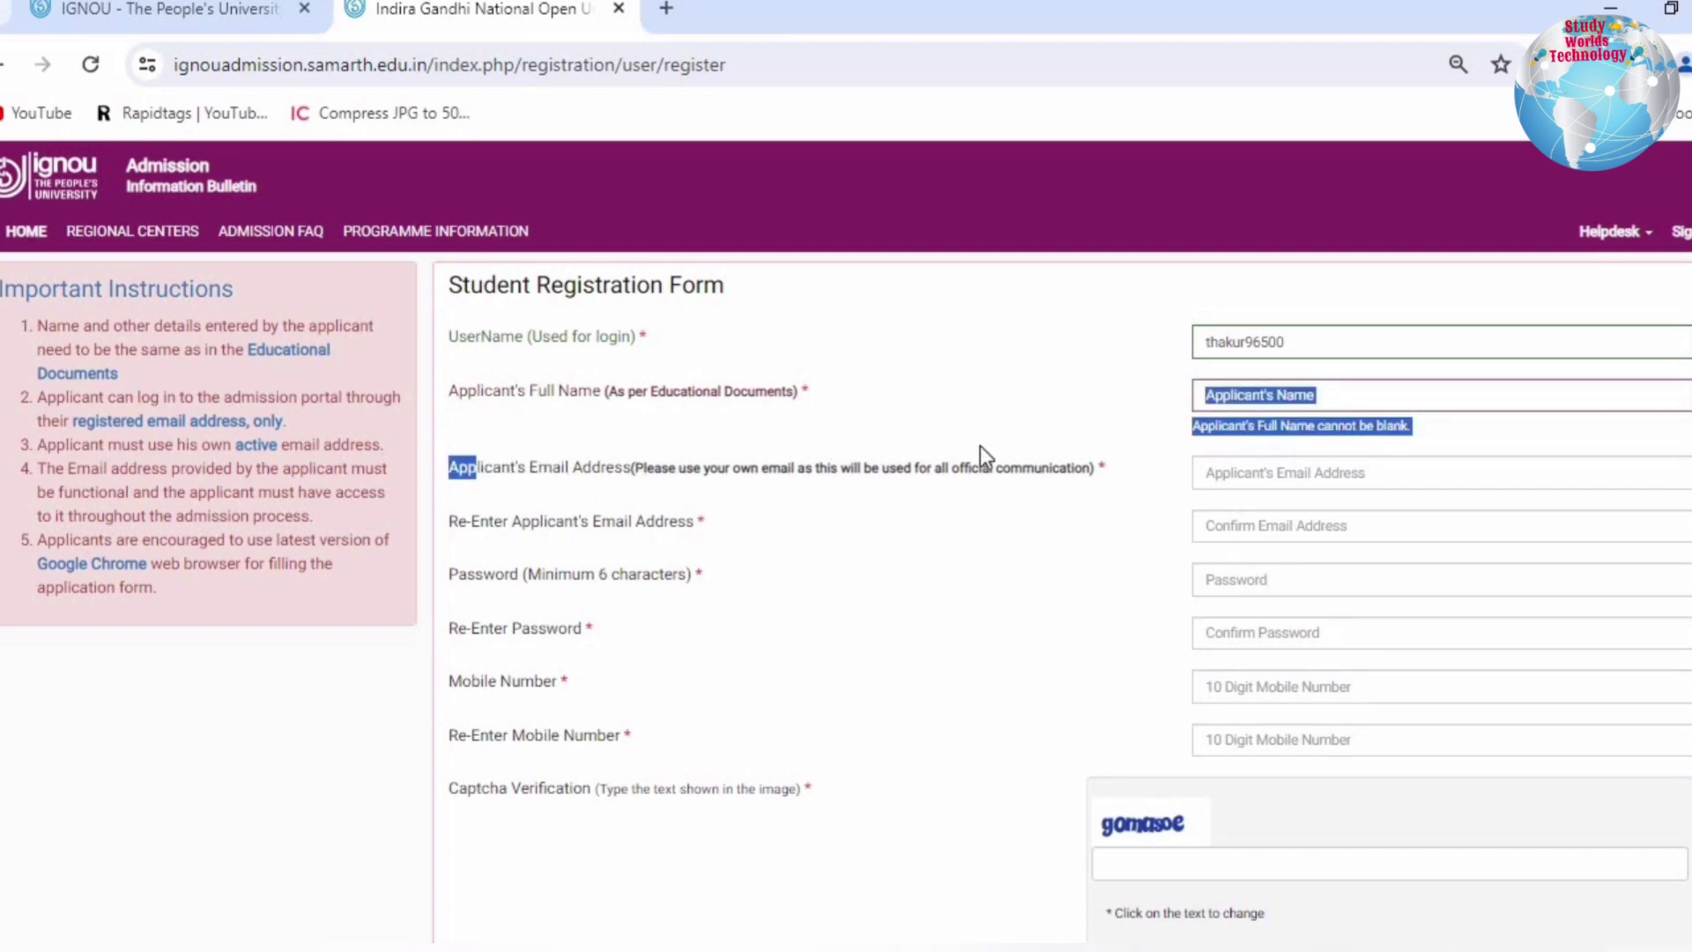
pyautogui.click(1260, 473)
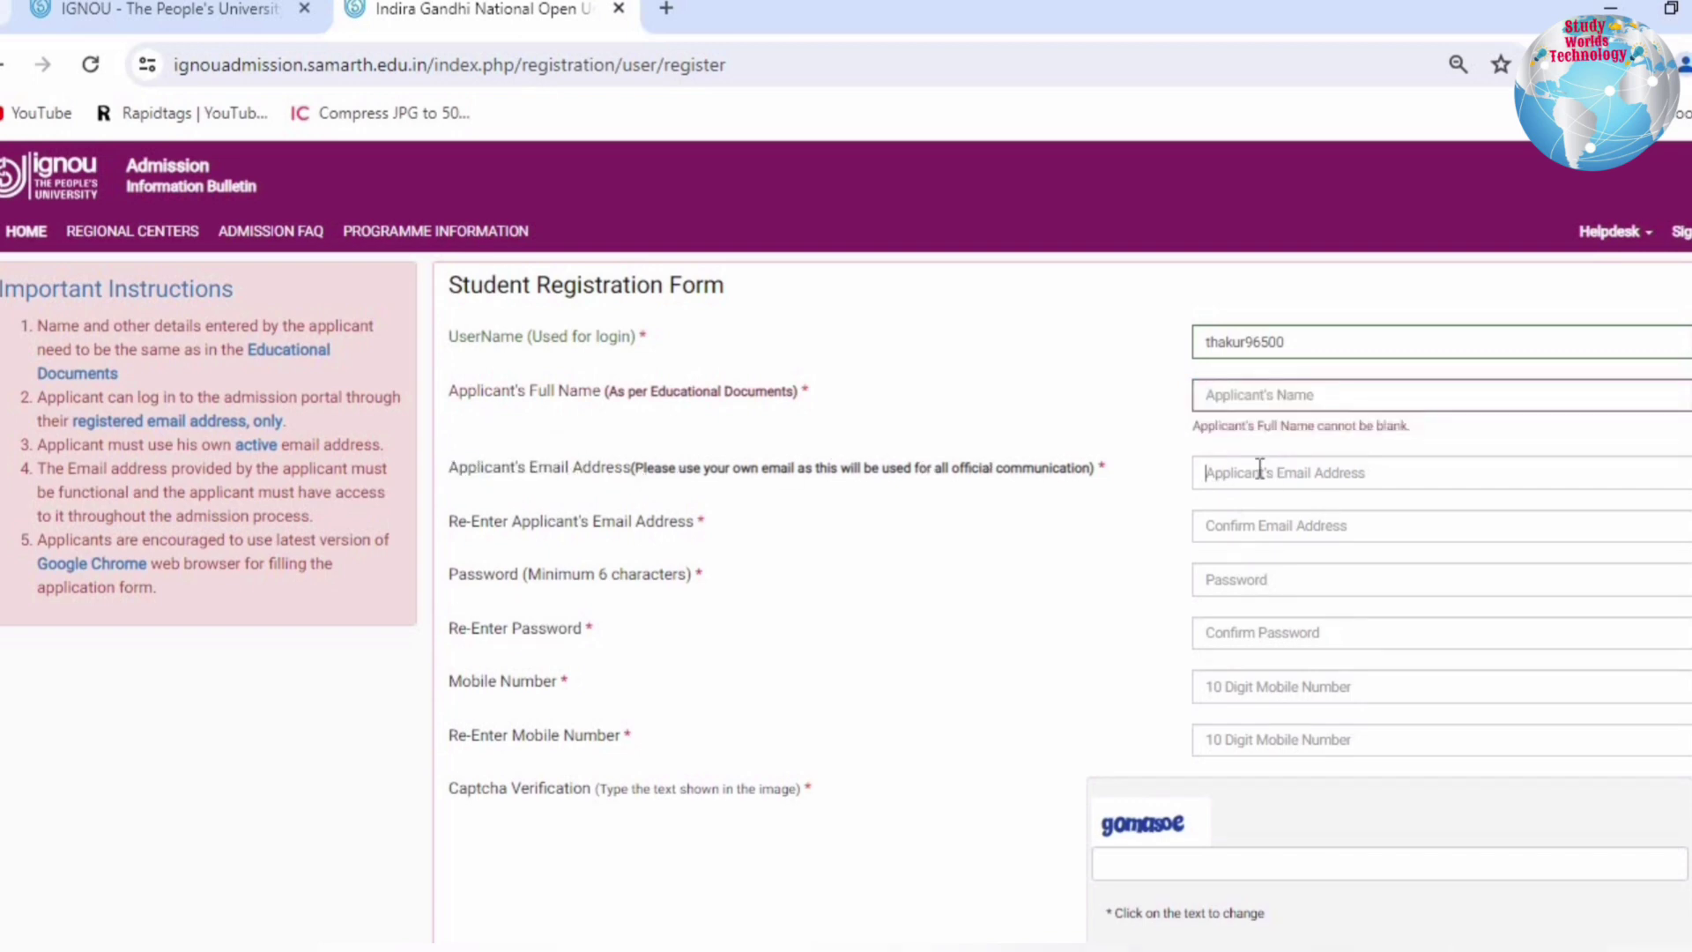
pyautogui.click(1134, 490)
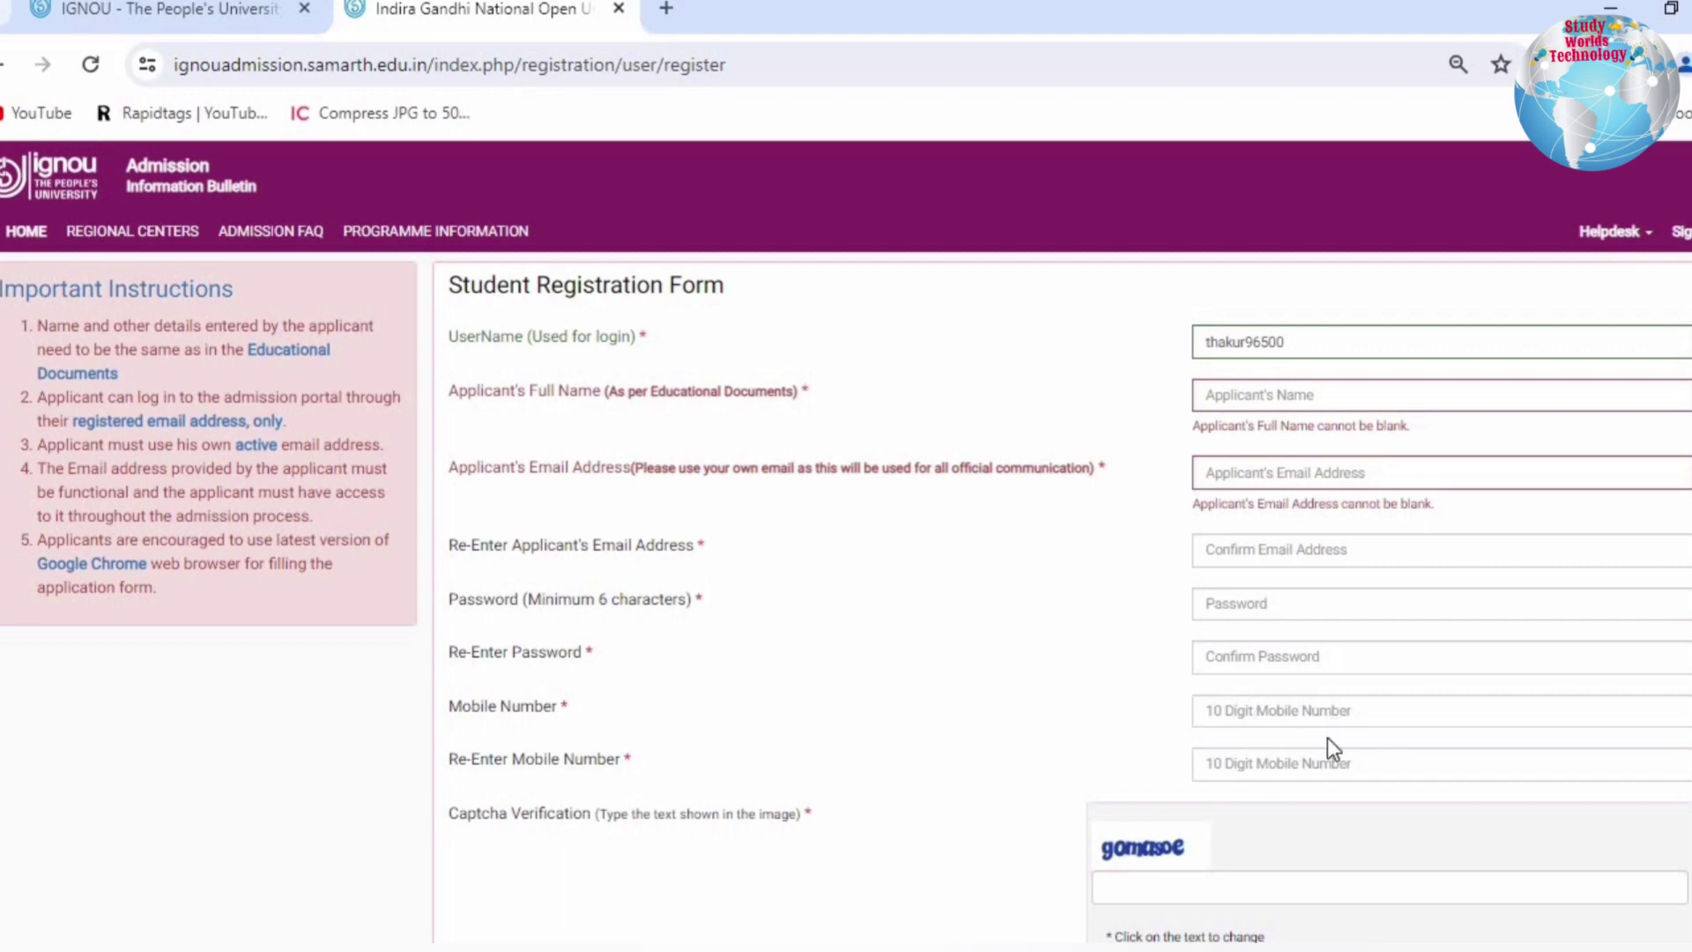
pyautogui.moveTo(448, 812); pyautogui.dragTo(736, 812)
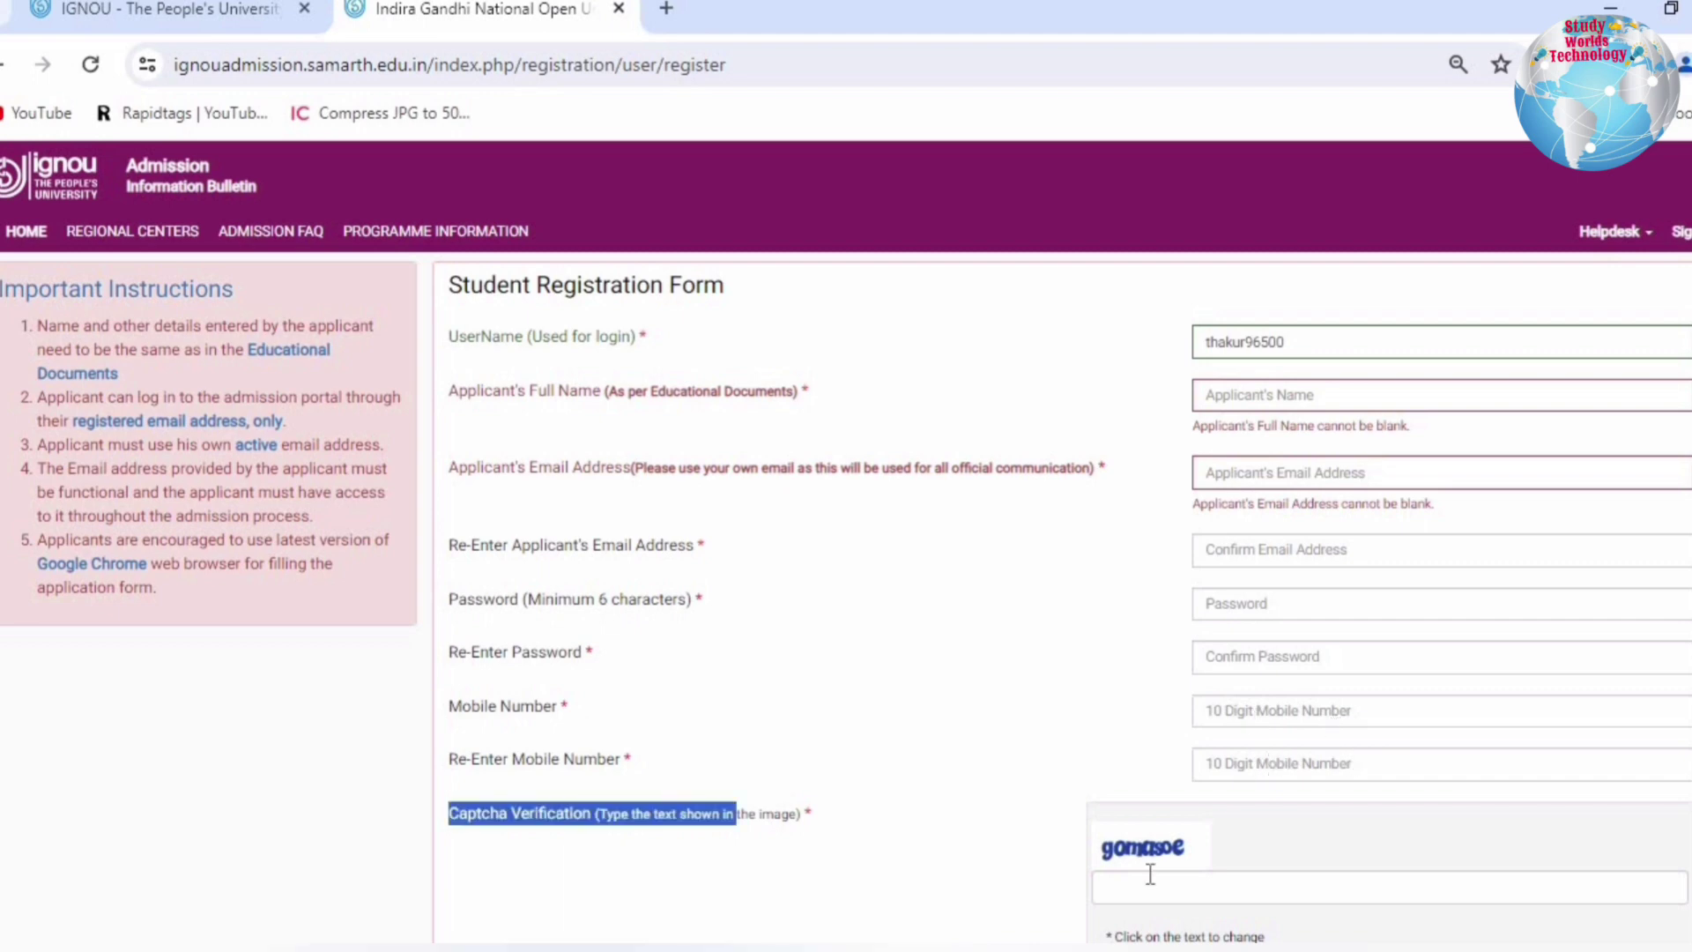
pyautogui.scroll(-2, 1152, 872)
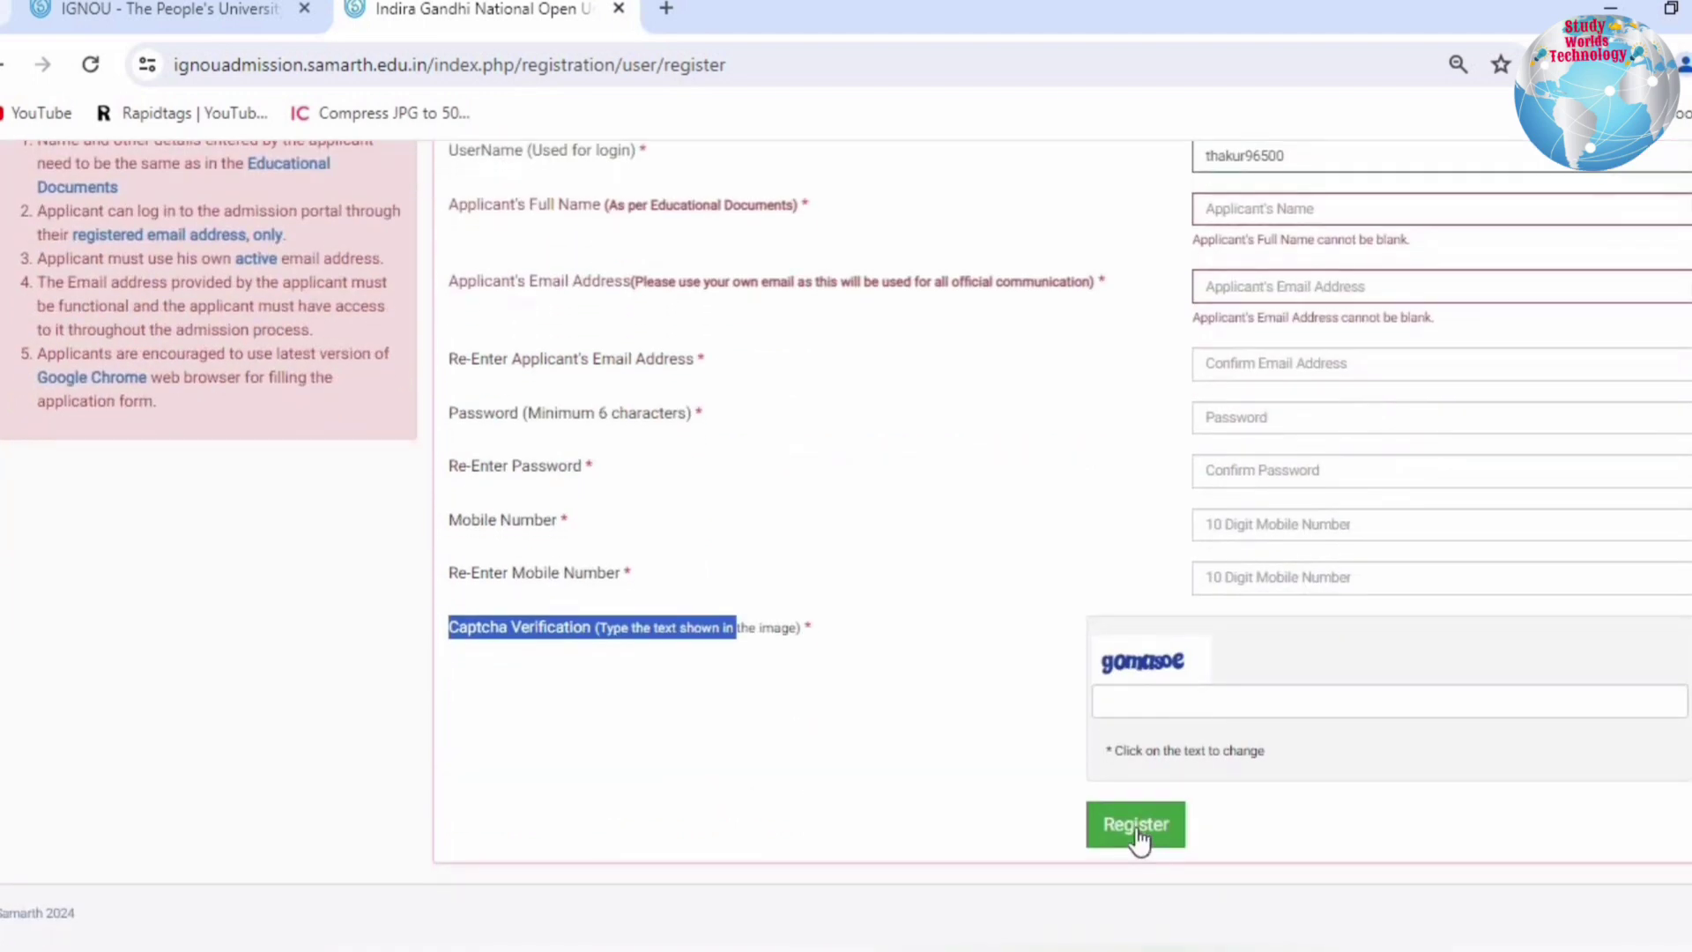
pyautogui.click(1137, 828)
pyautogui.moveTo(25, 317); pyautogui.dragTo(646, 332)
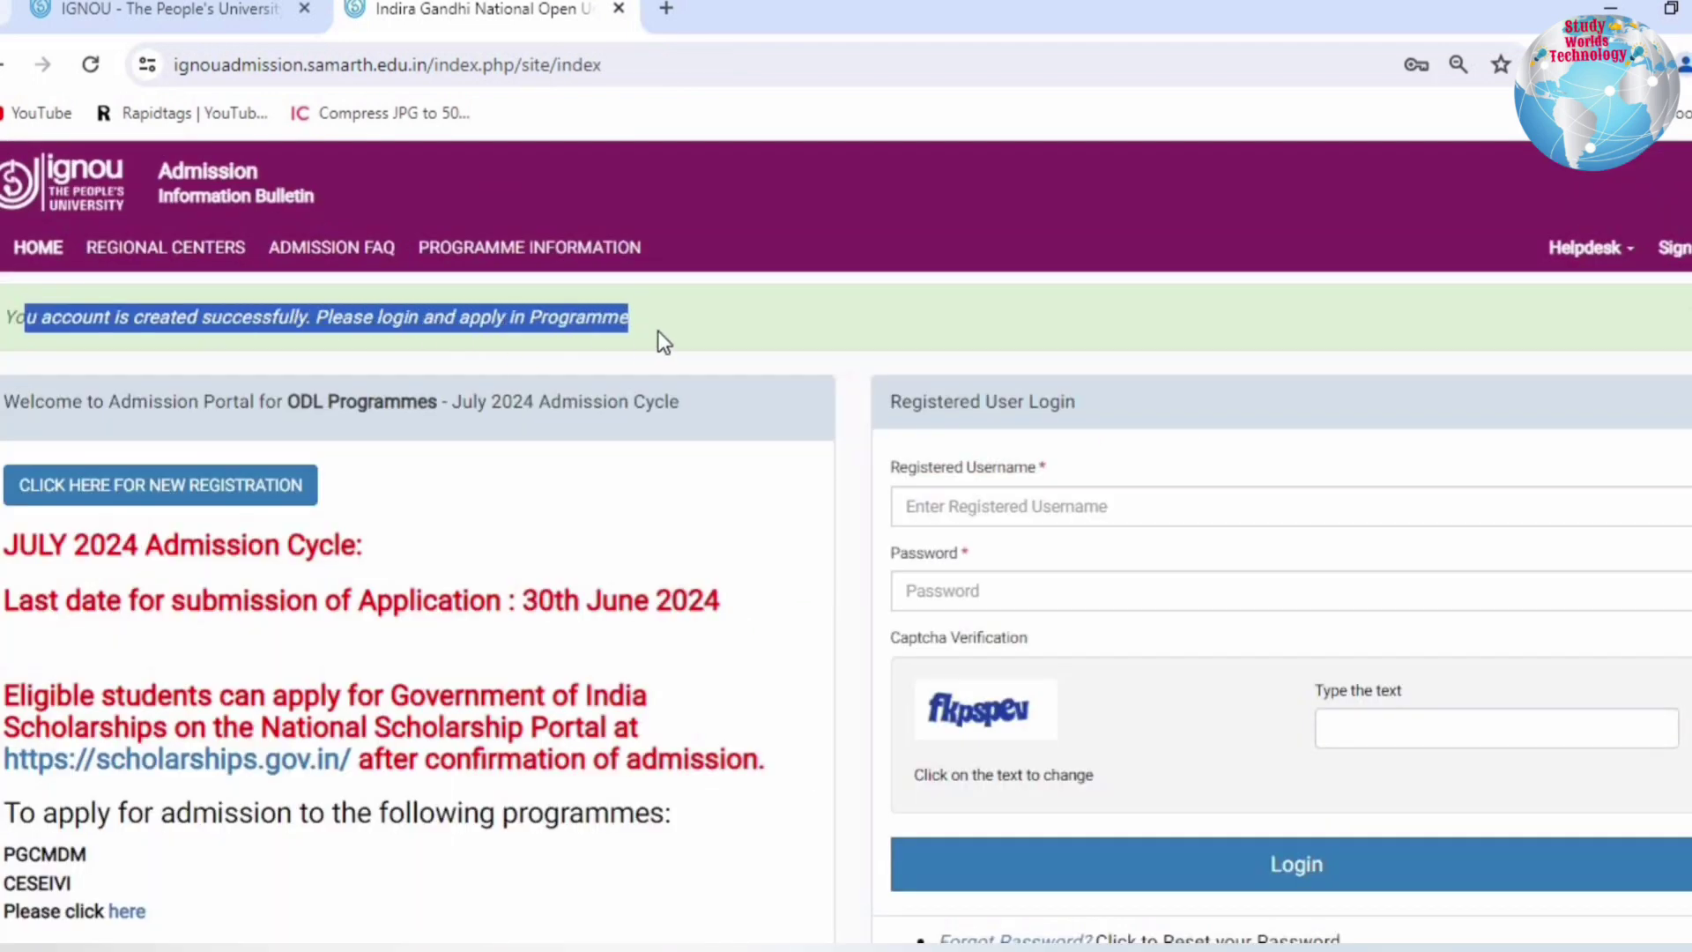
pyautogui.click(657, 332)
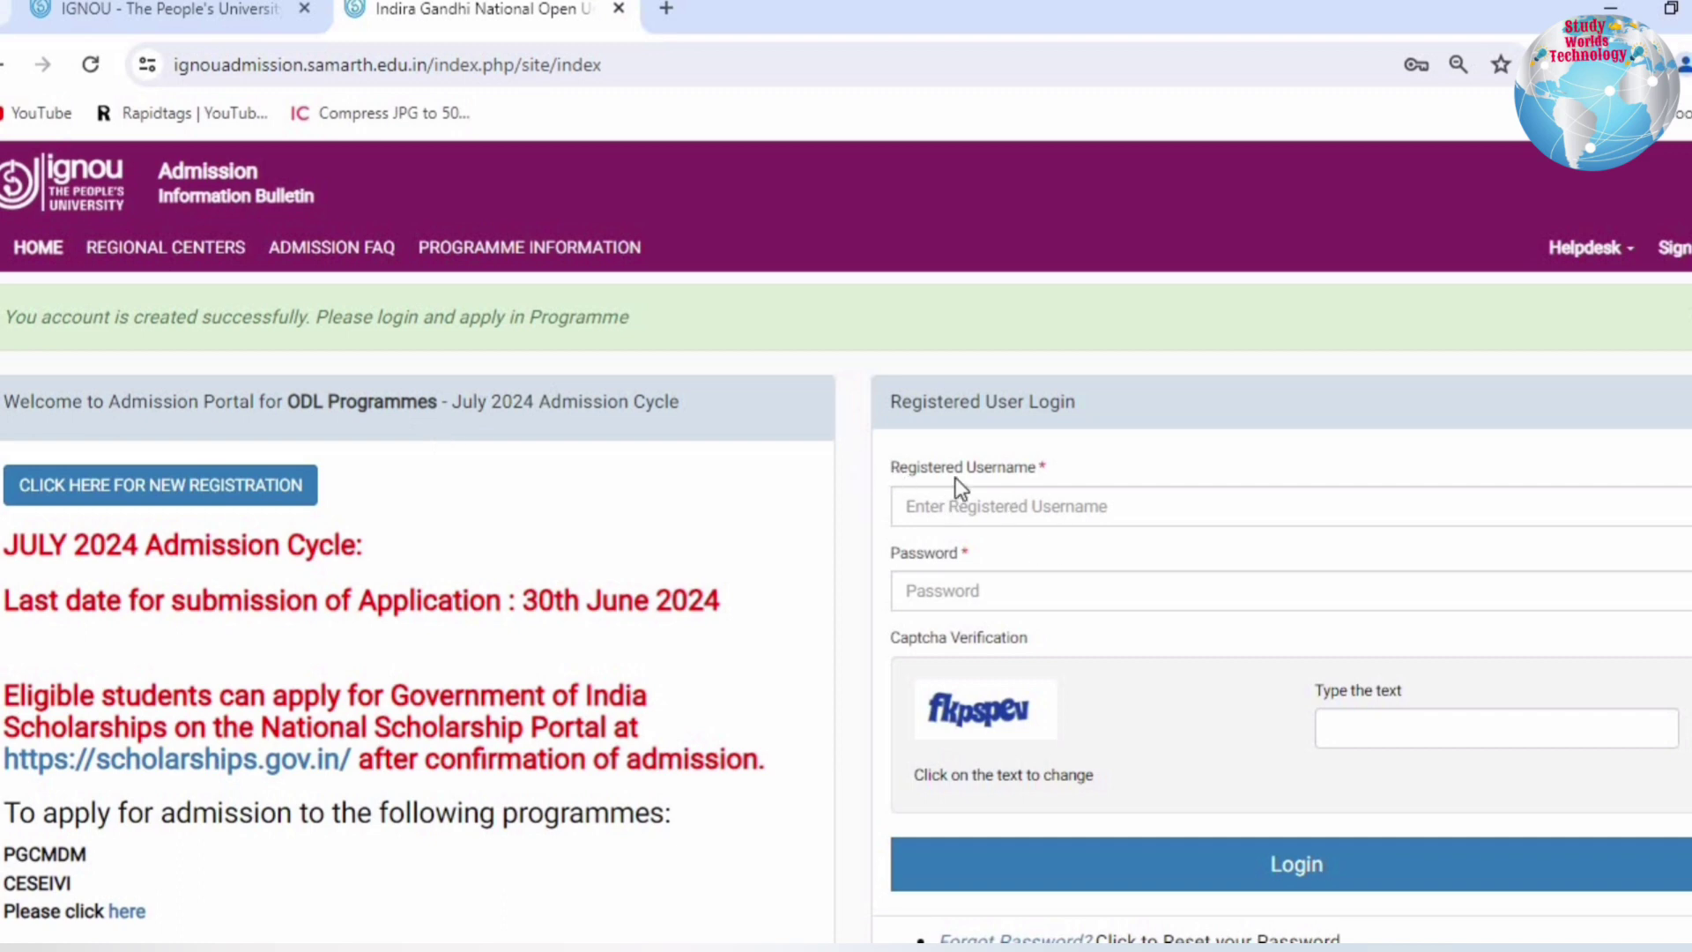
# Log in to the admission portal as the registered applicant.
pyautogui.moveTo(888, 467); pyautogui.dragTo(1022, 484)
pyautogui.doubleClick(960, 558)
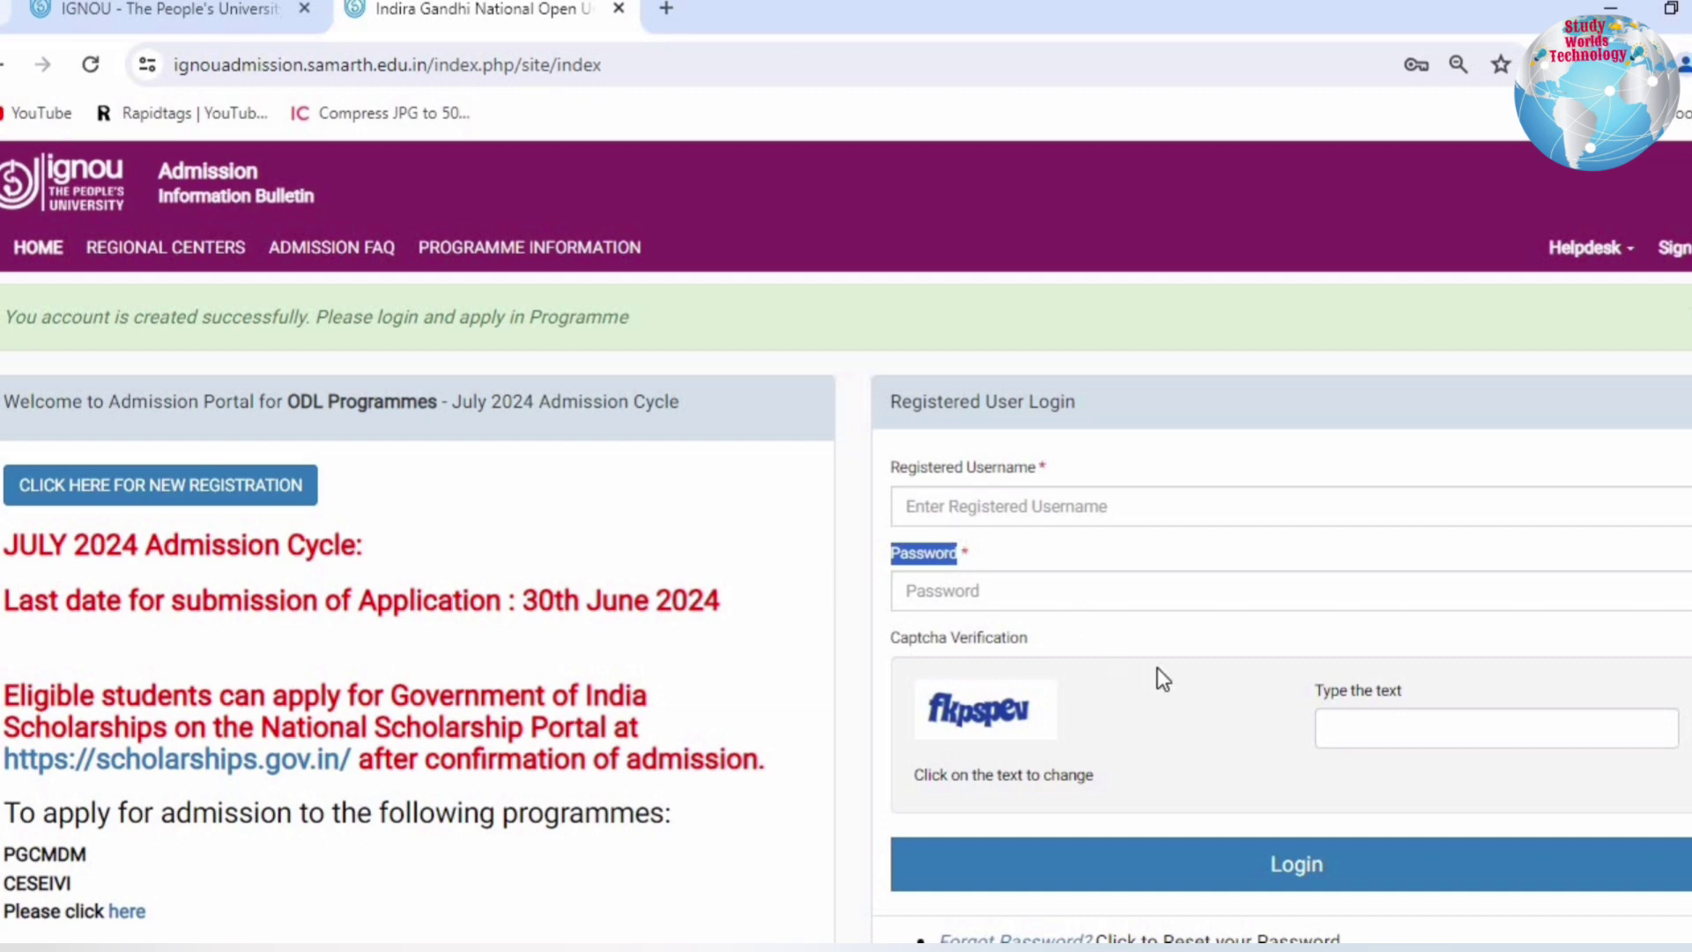
pyautogui.click(1274, 864)
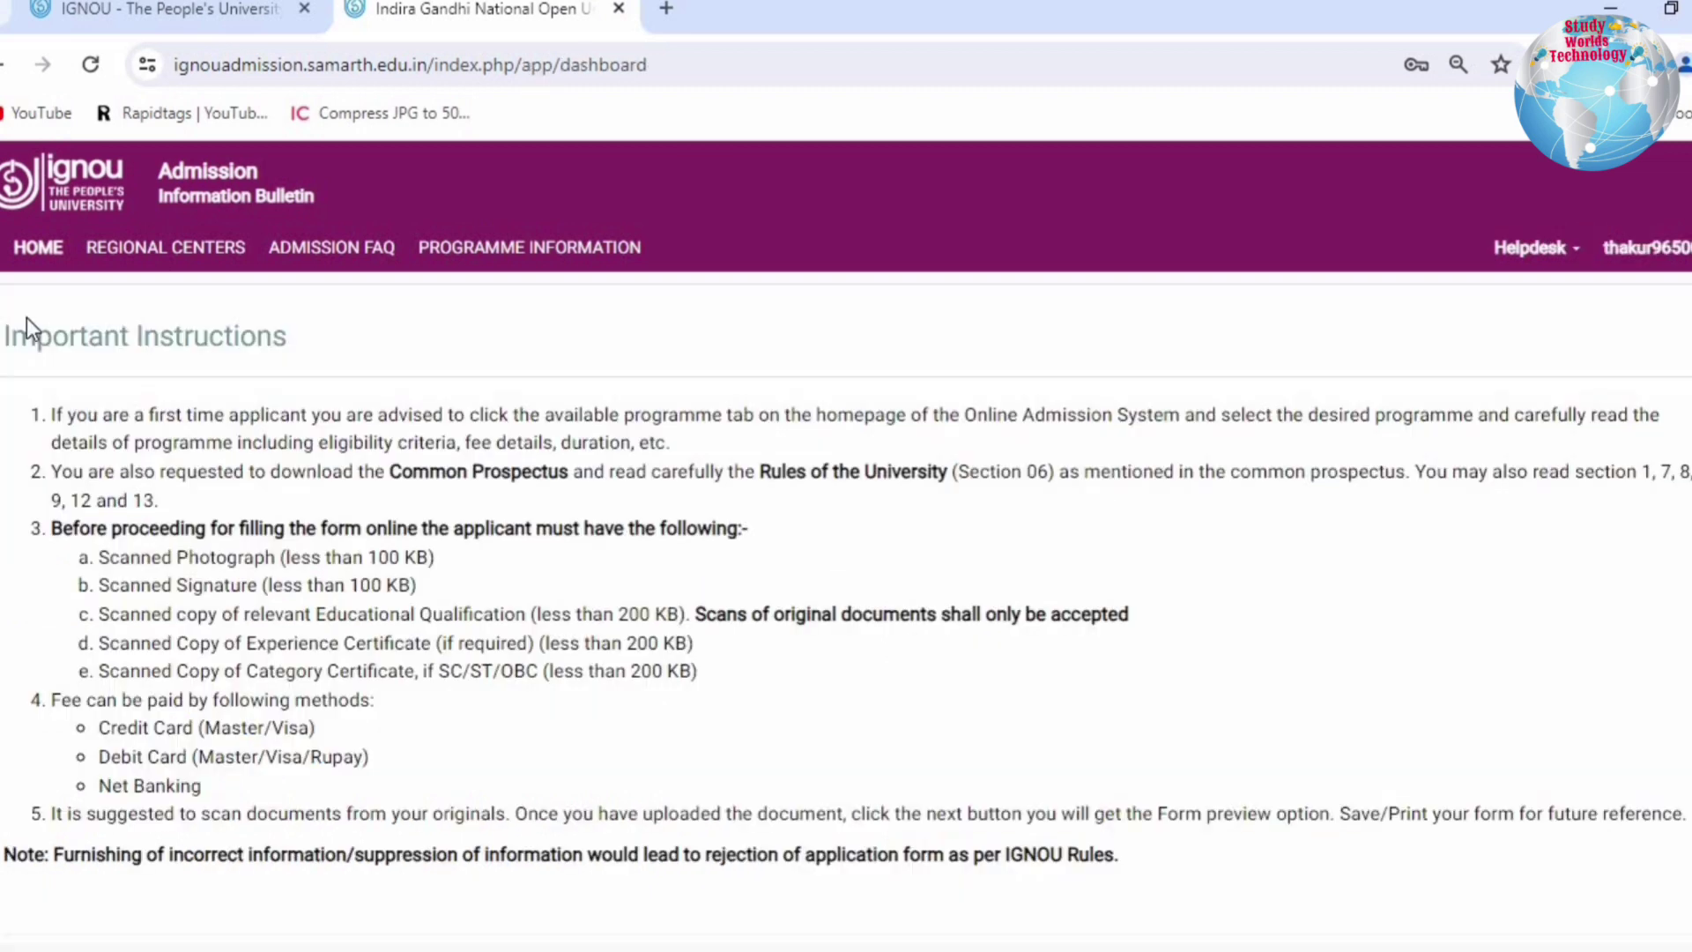
# Read the important instructions for applicants and submit the acknowledgement to open the application form.
pyautogui.moveTo(35, 332); pyautogui.dragTo(490, 336)
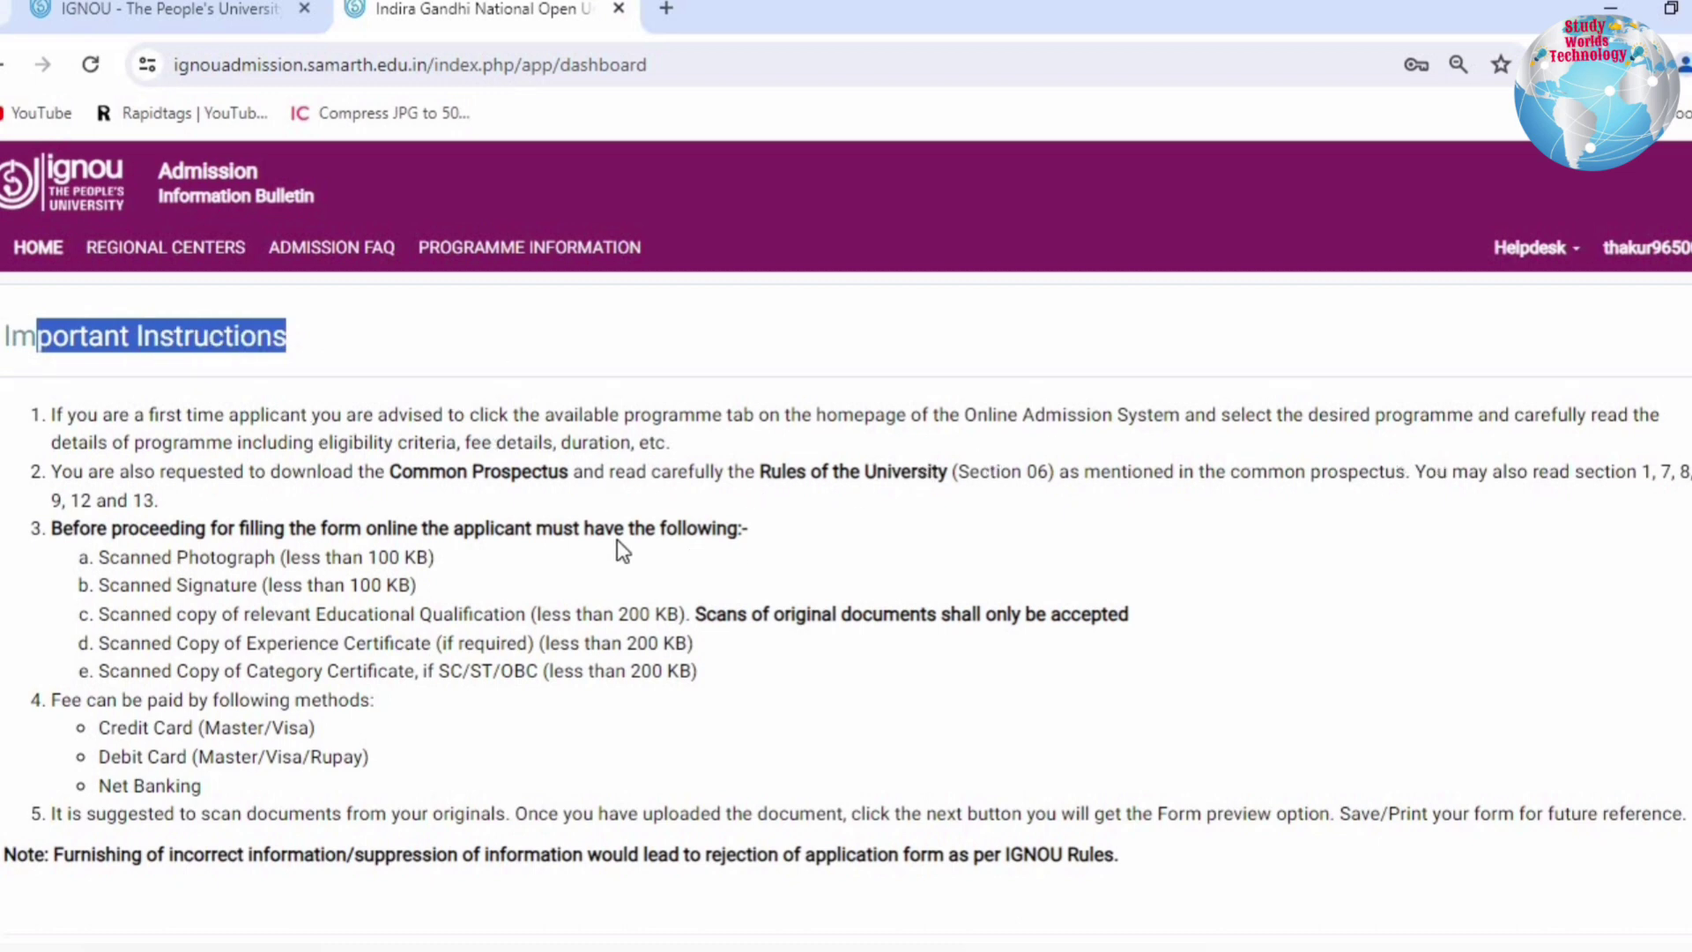
pyautogui.moveTo(1450, 472); pyautogui.dragTo(1658, 483)
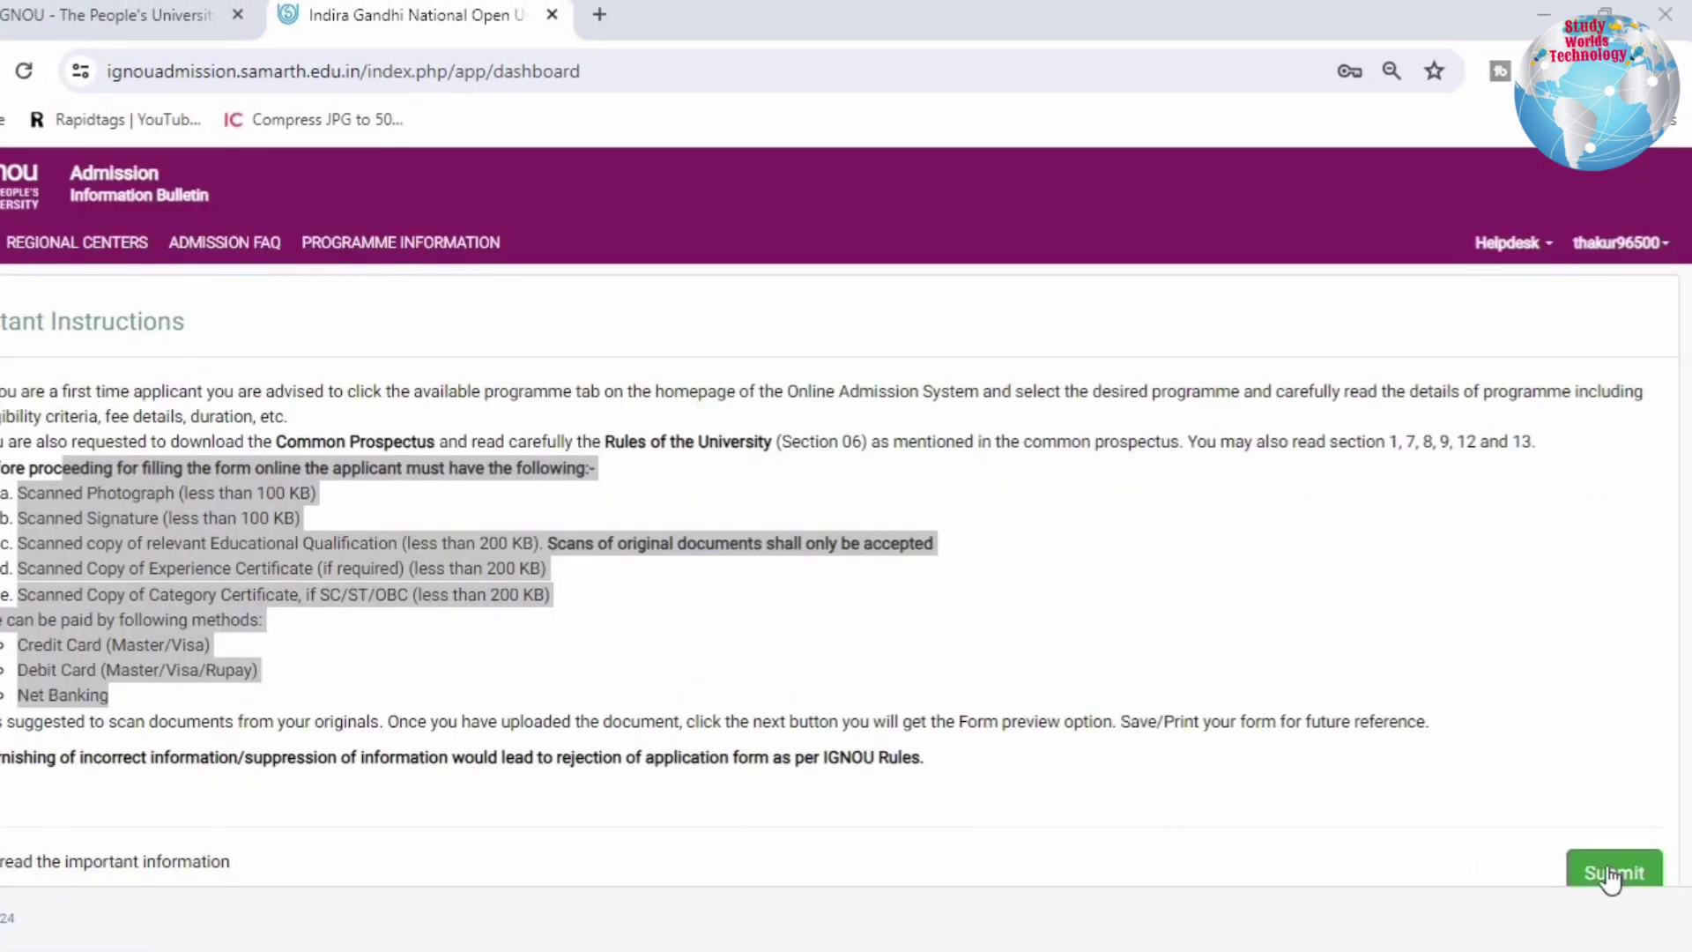
pyautogui.click(1635, 861)
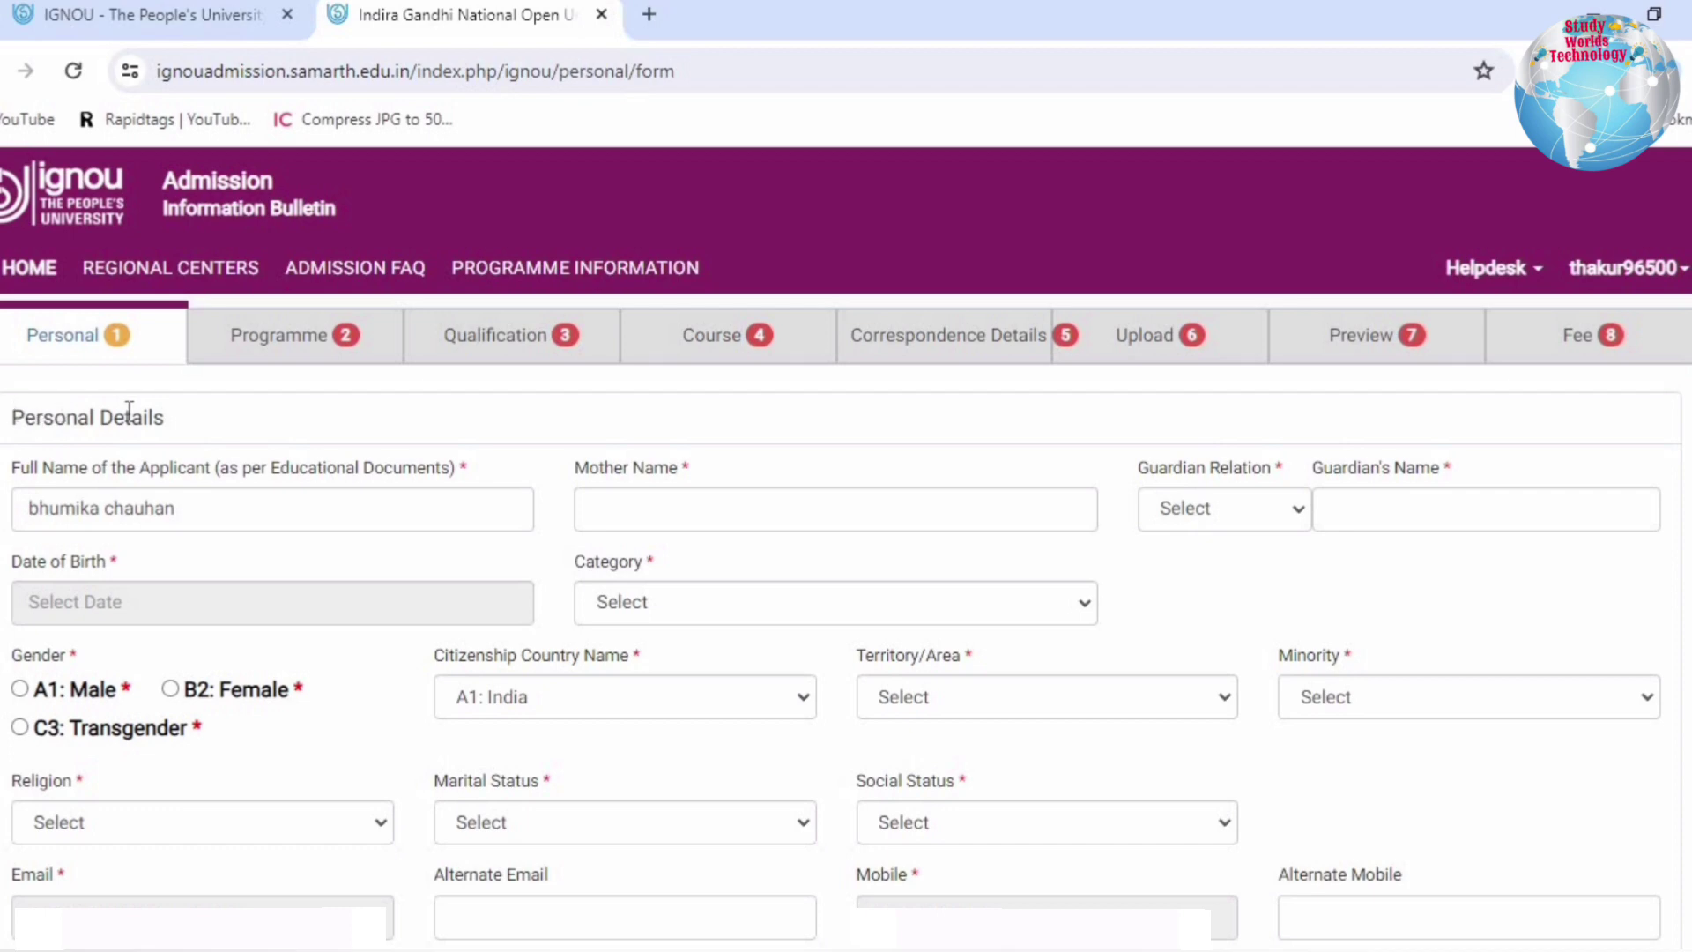
# Set the guardian relation to Father's and choose the applicant's date of birth in the personal details.
pyautogui.moveTo(12, 414); pyautogui.dragTo(185, 414)
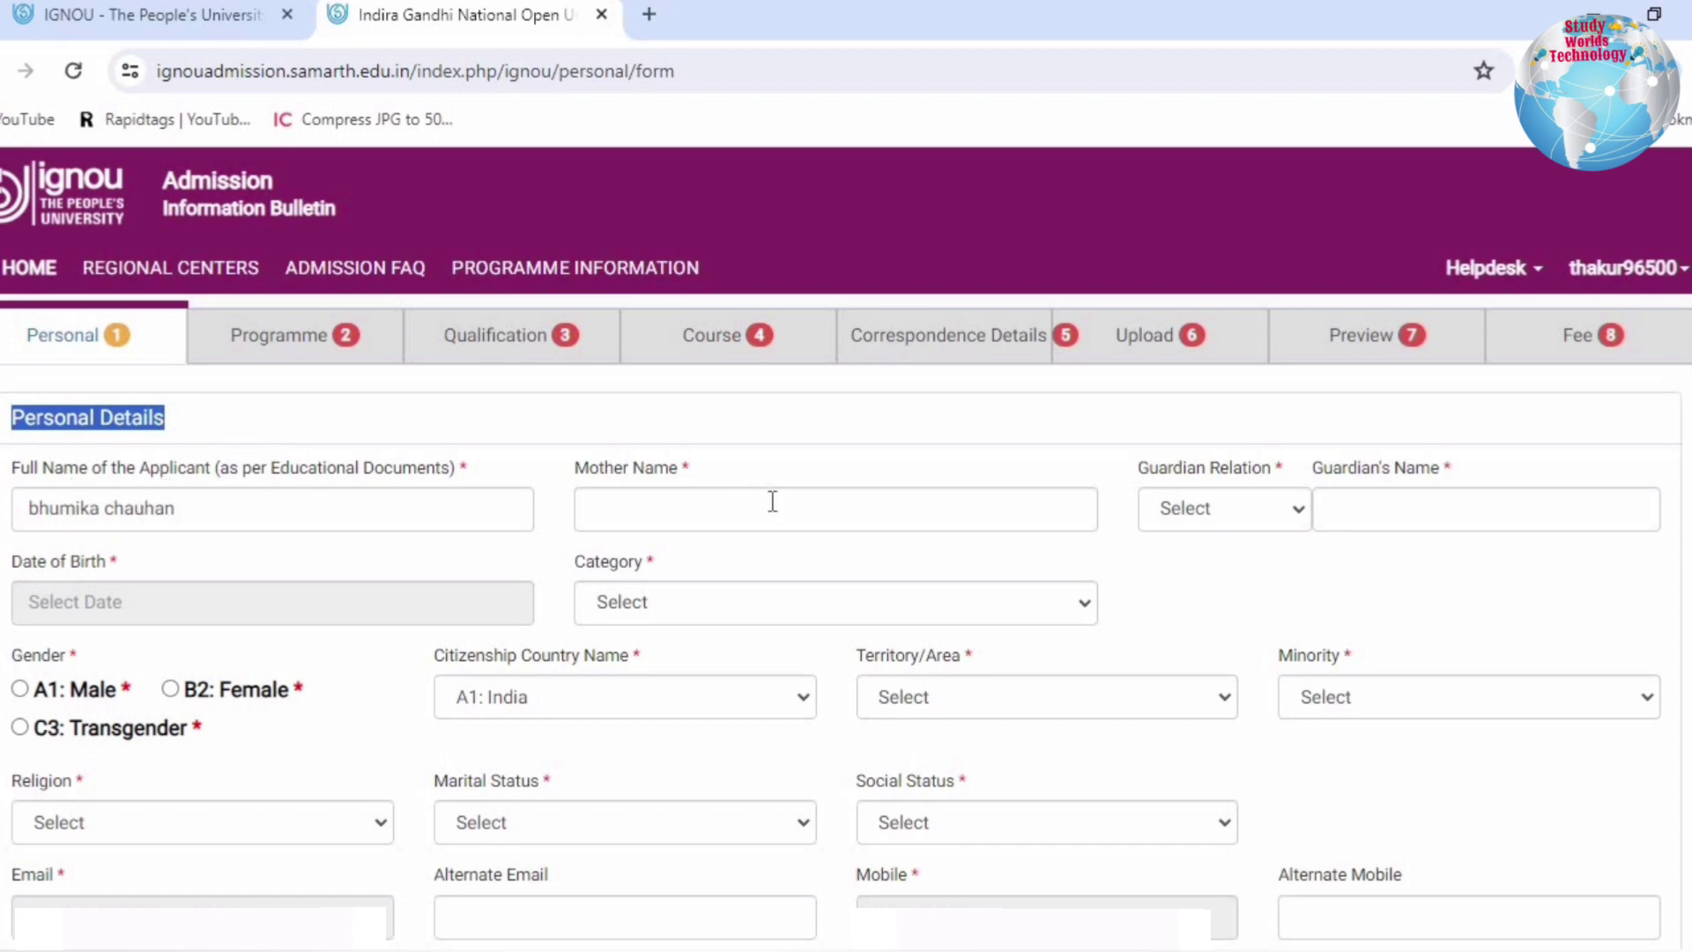
pyautogui.click(1221, 509)
pyautogui.click(1189, 567)
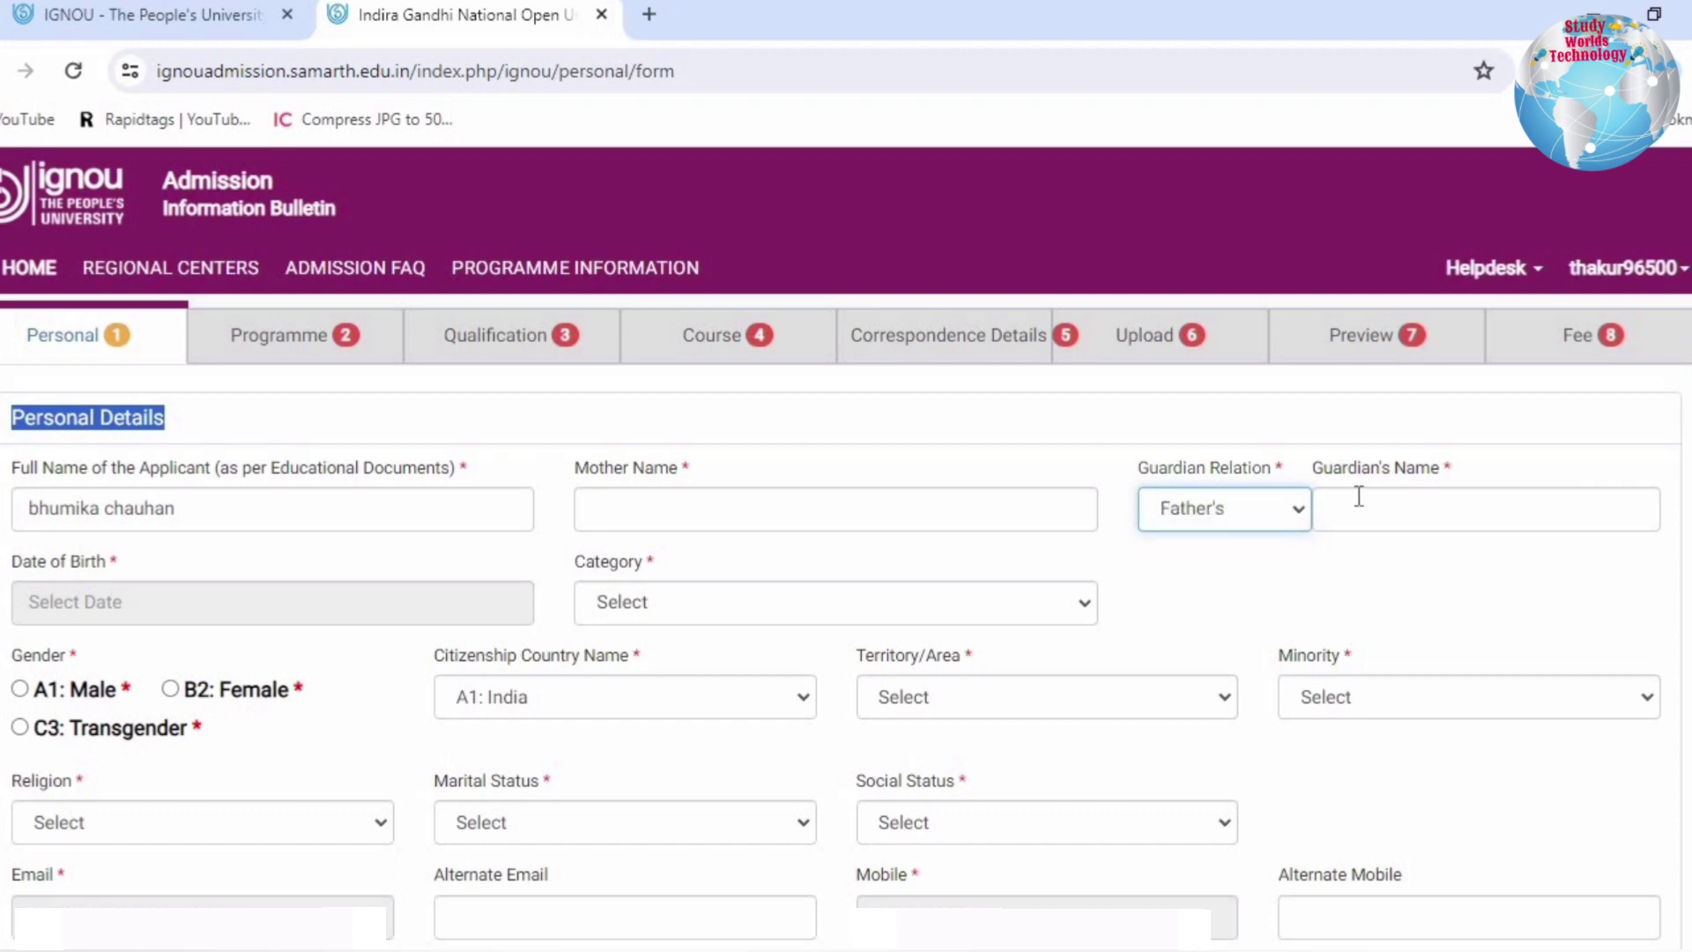
pyautogui.click(132, 602)
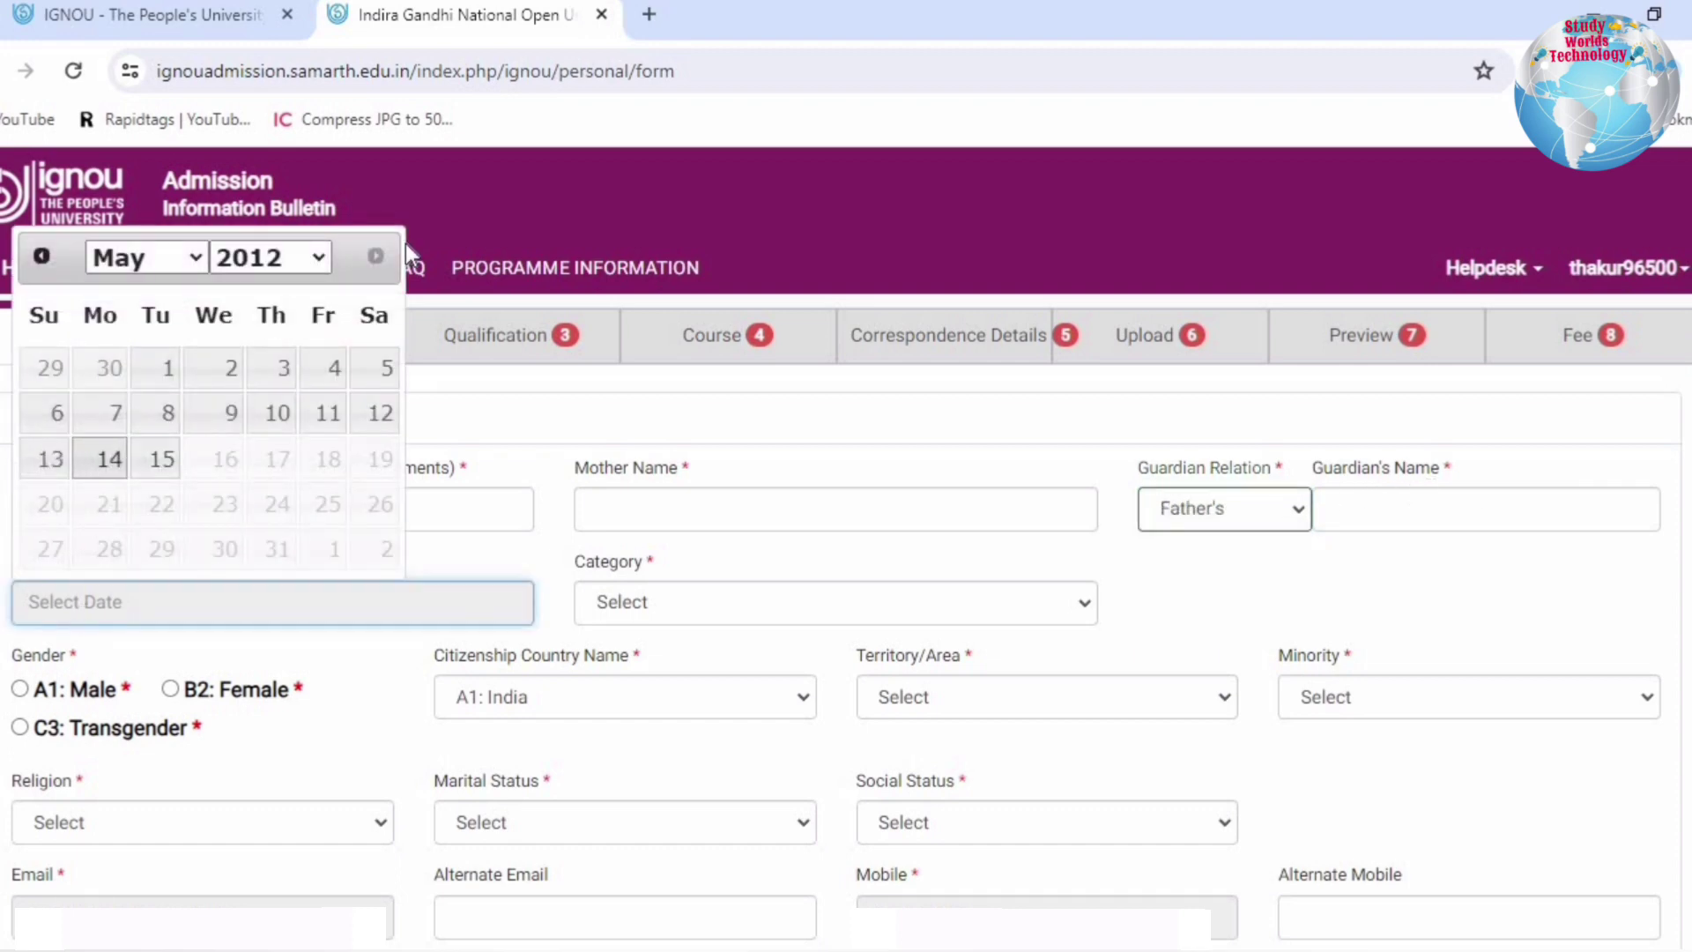
pyautogui.click(283, 254)
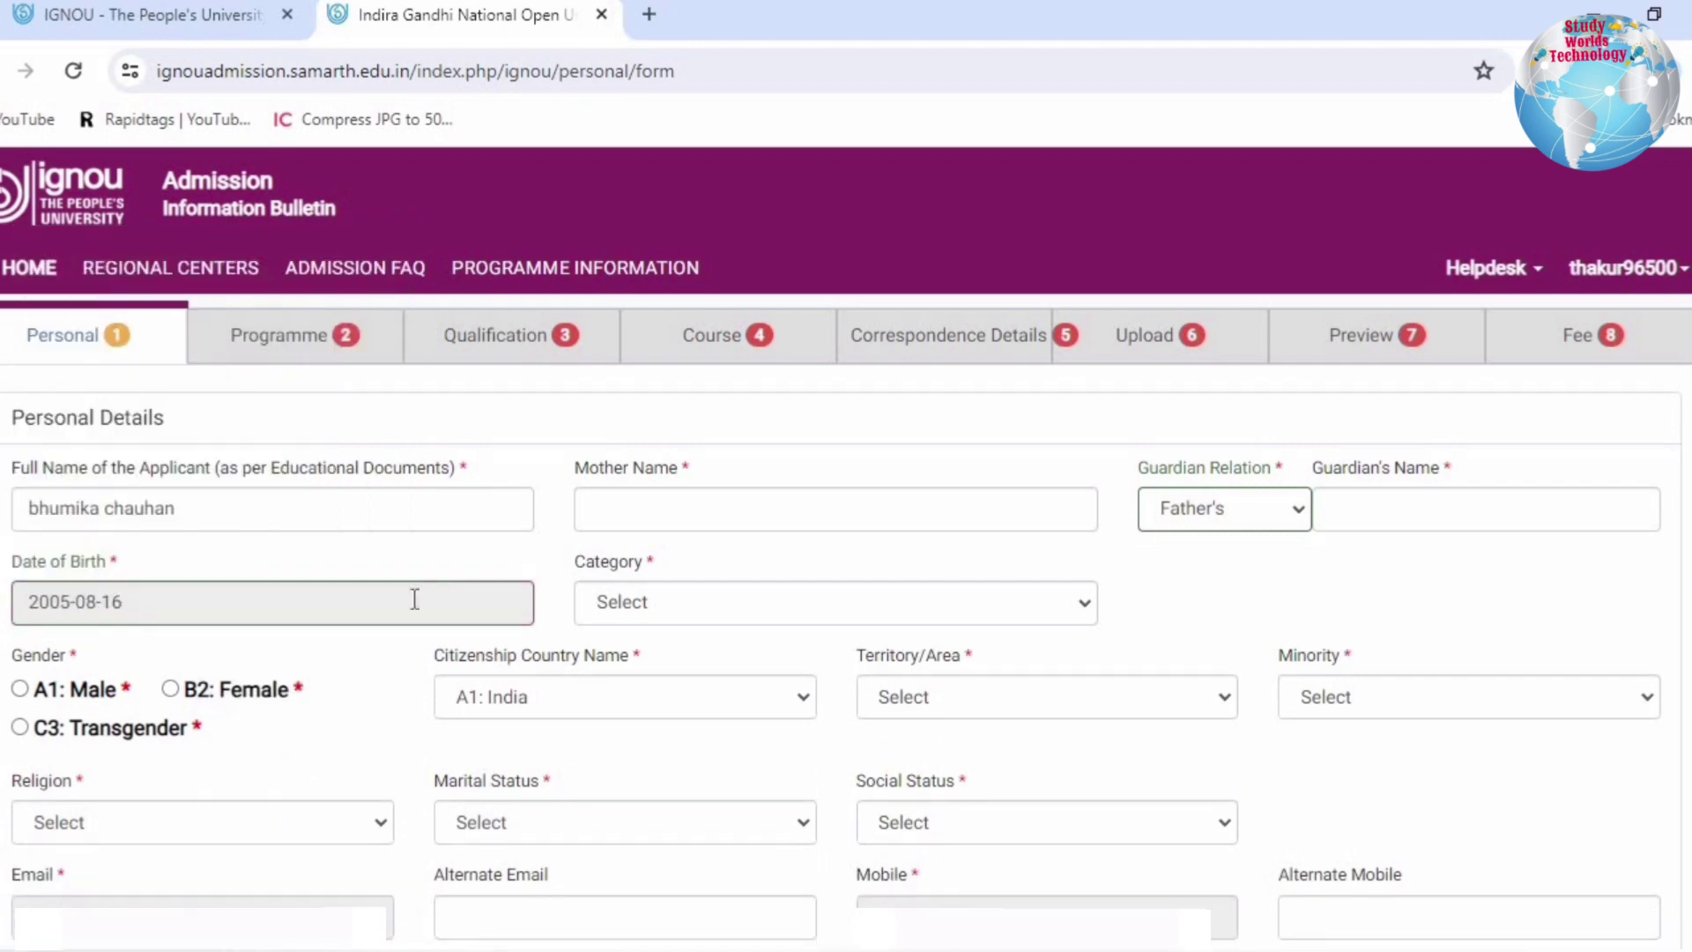
# Set the applicant's category to A1: Unreserved (UR) and the gender to B2: Female.
pyautogui.click(659, 599)
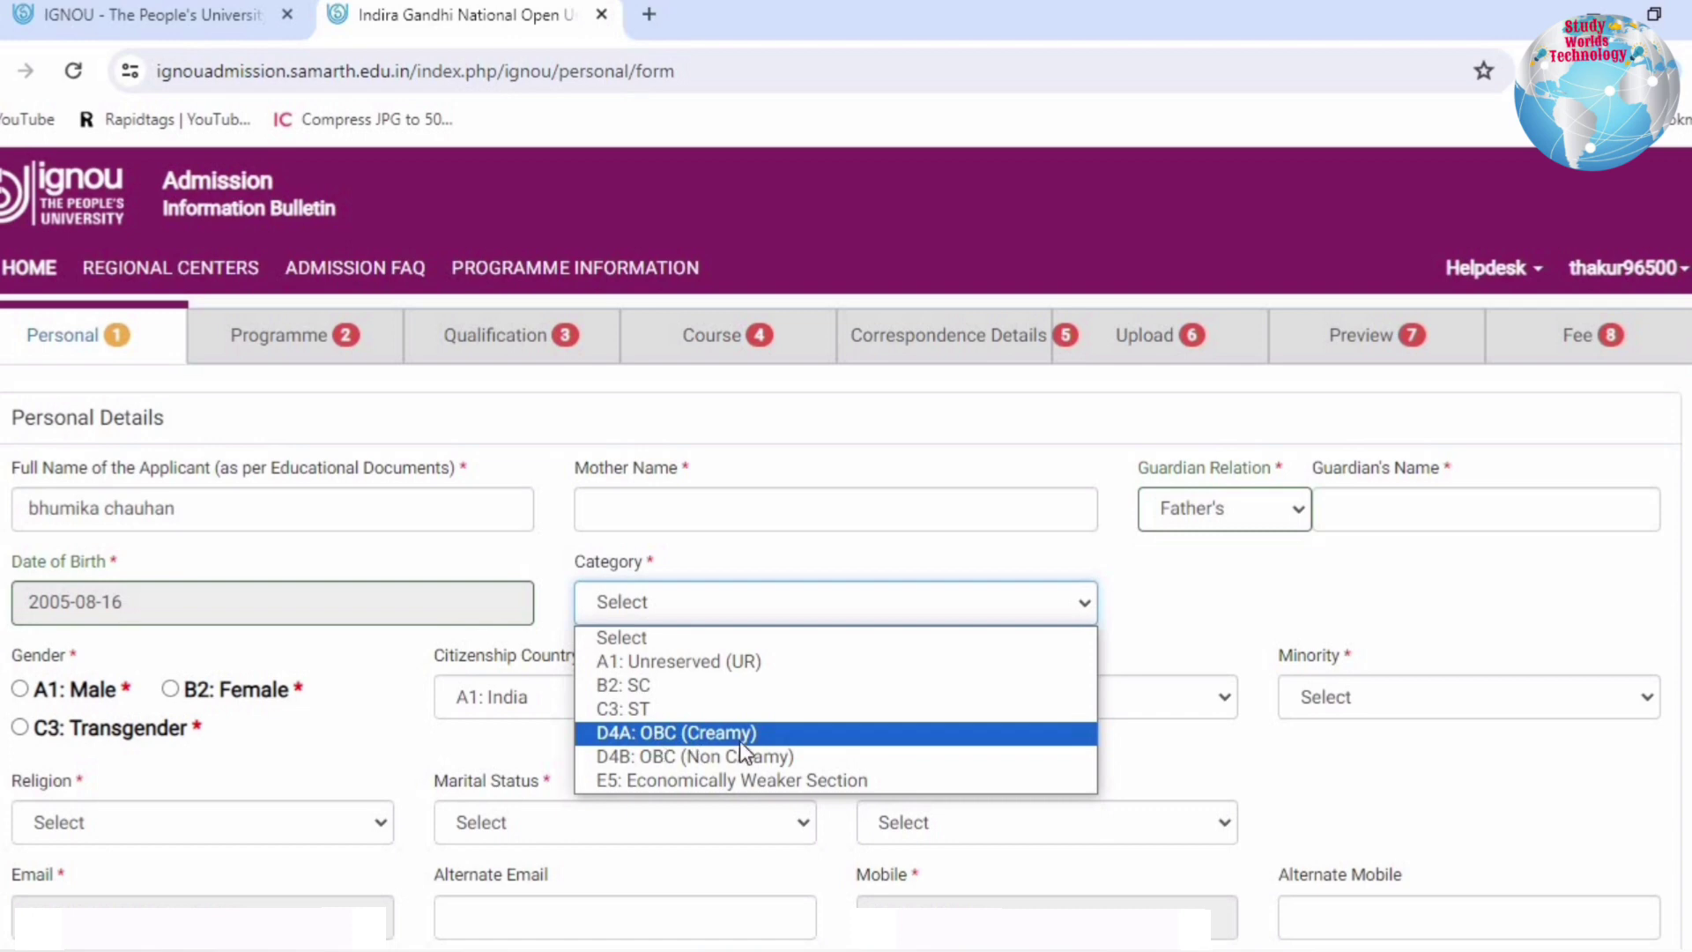
pyautogui.click(670, 661)
pyautogui.click(176, 689)
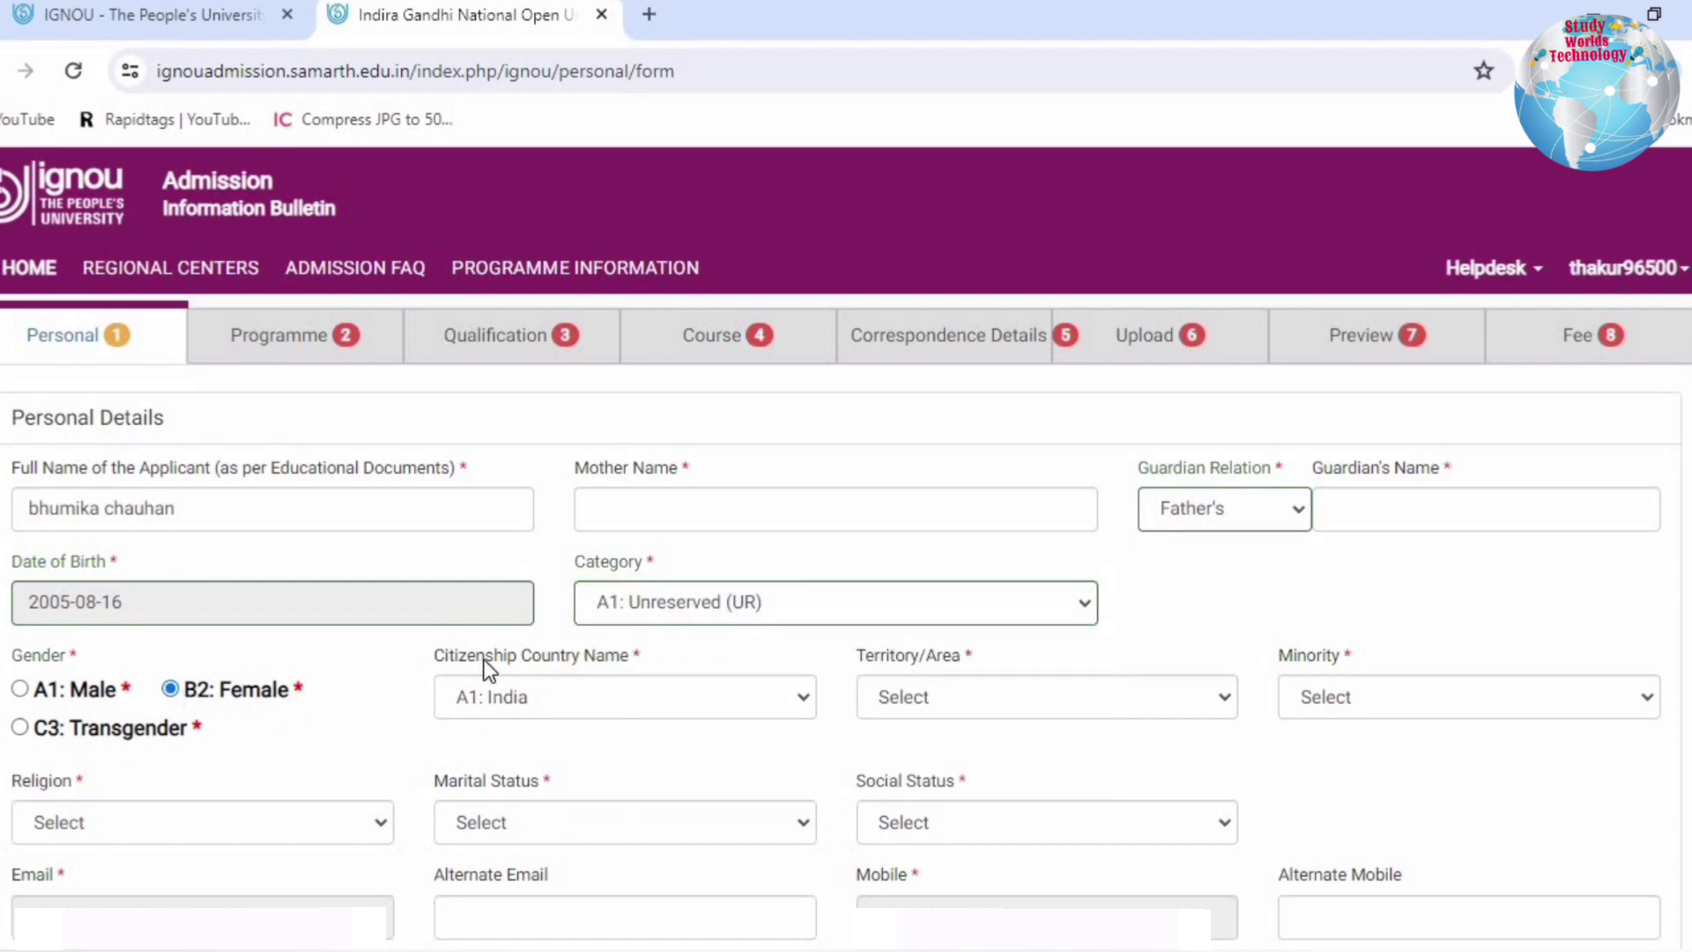
# Keep India as the citizenship country, and set the territory/area to A1: Urban and minority to B2: No.
pyautogui.moveTo(486, 667); pyautogui.dragTo(670, 653)
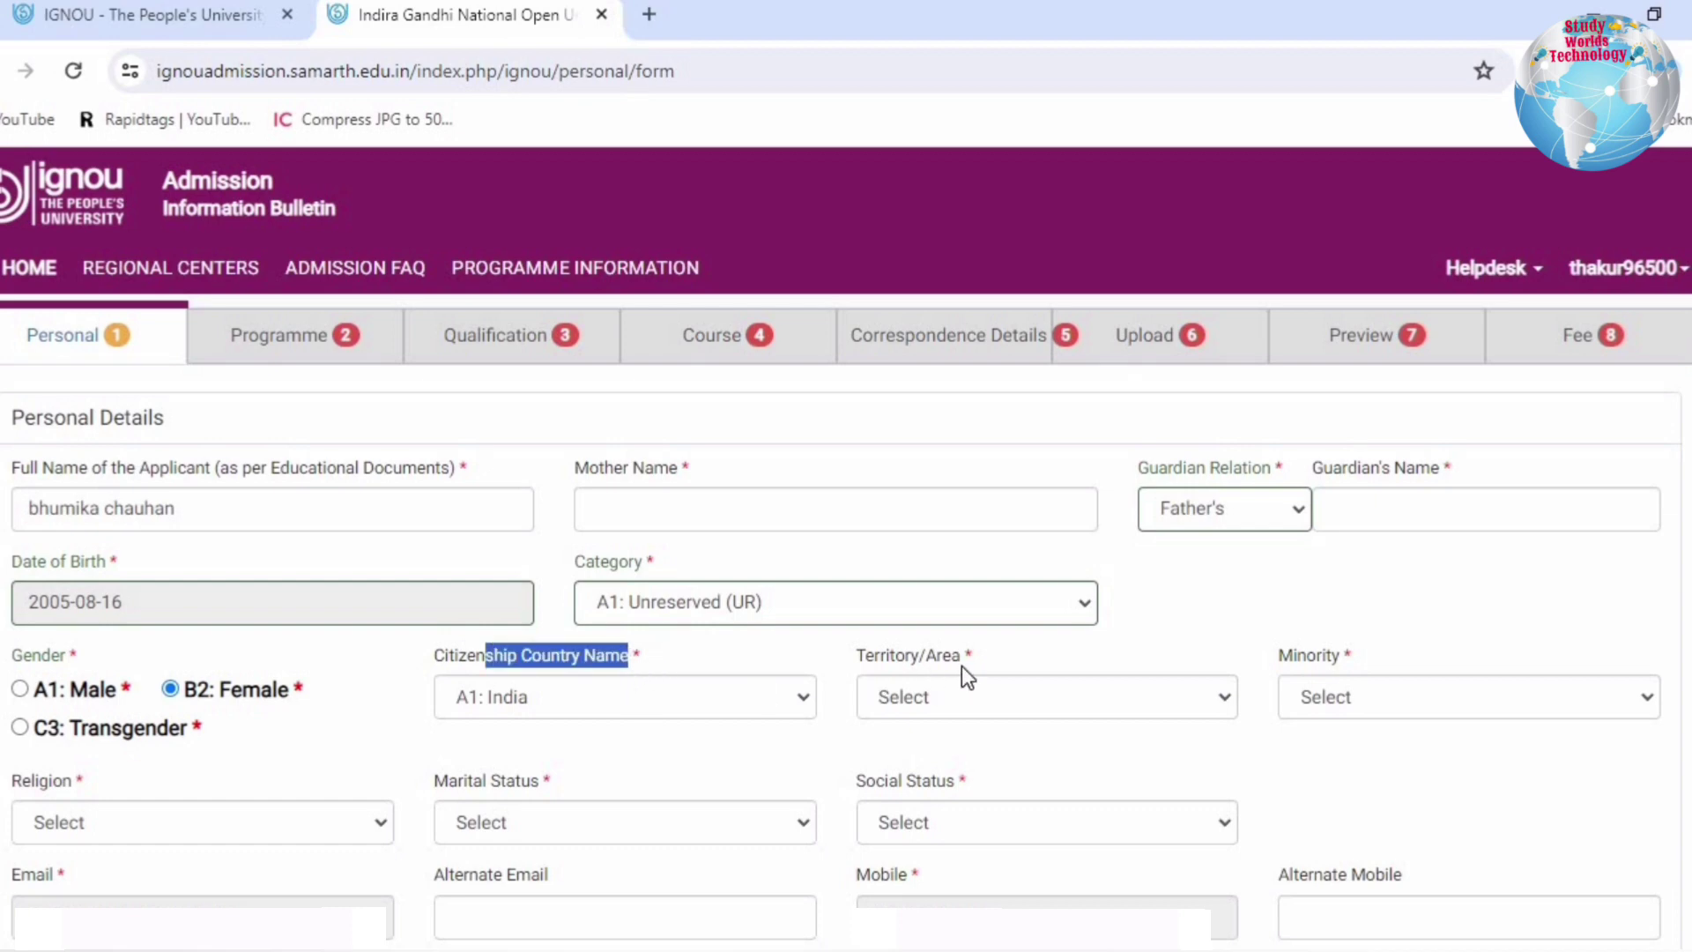
pyautogui.click(976, 701)
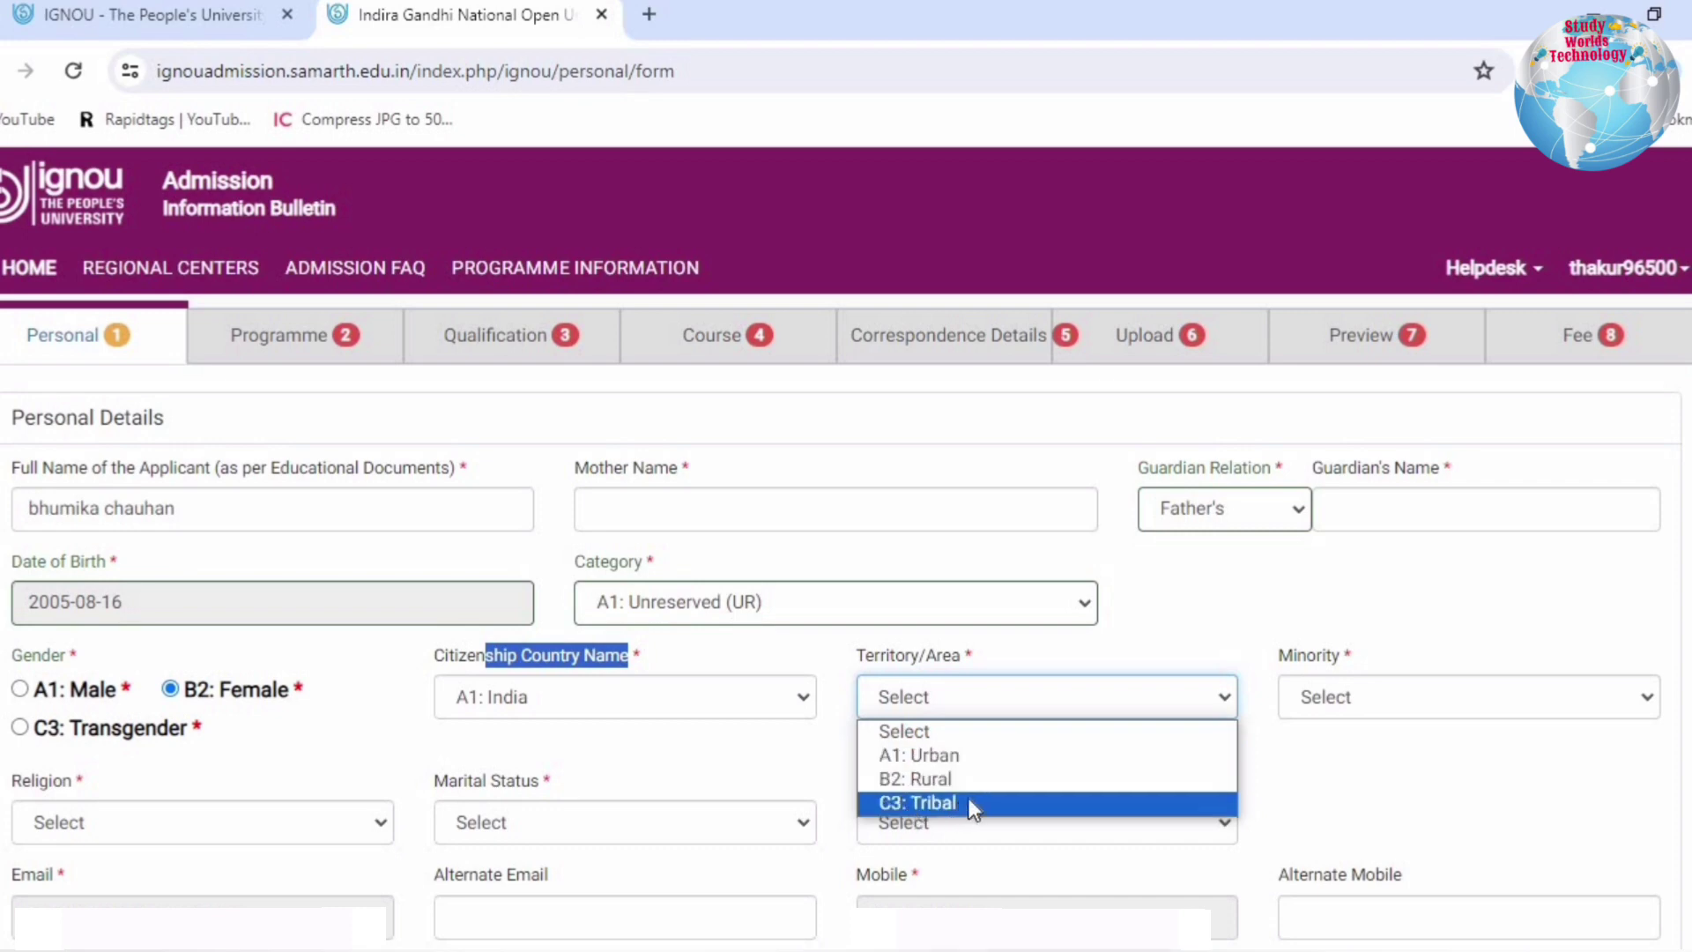
pyautogui.click(943, 756)
pyautogui.click(1336, 696)
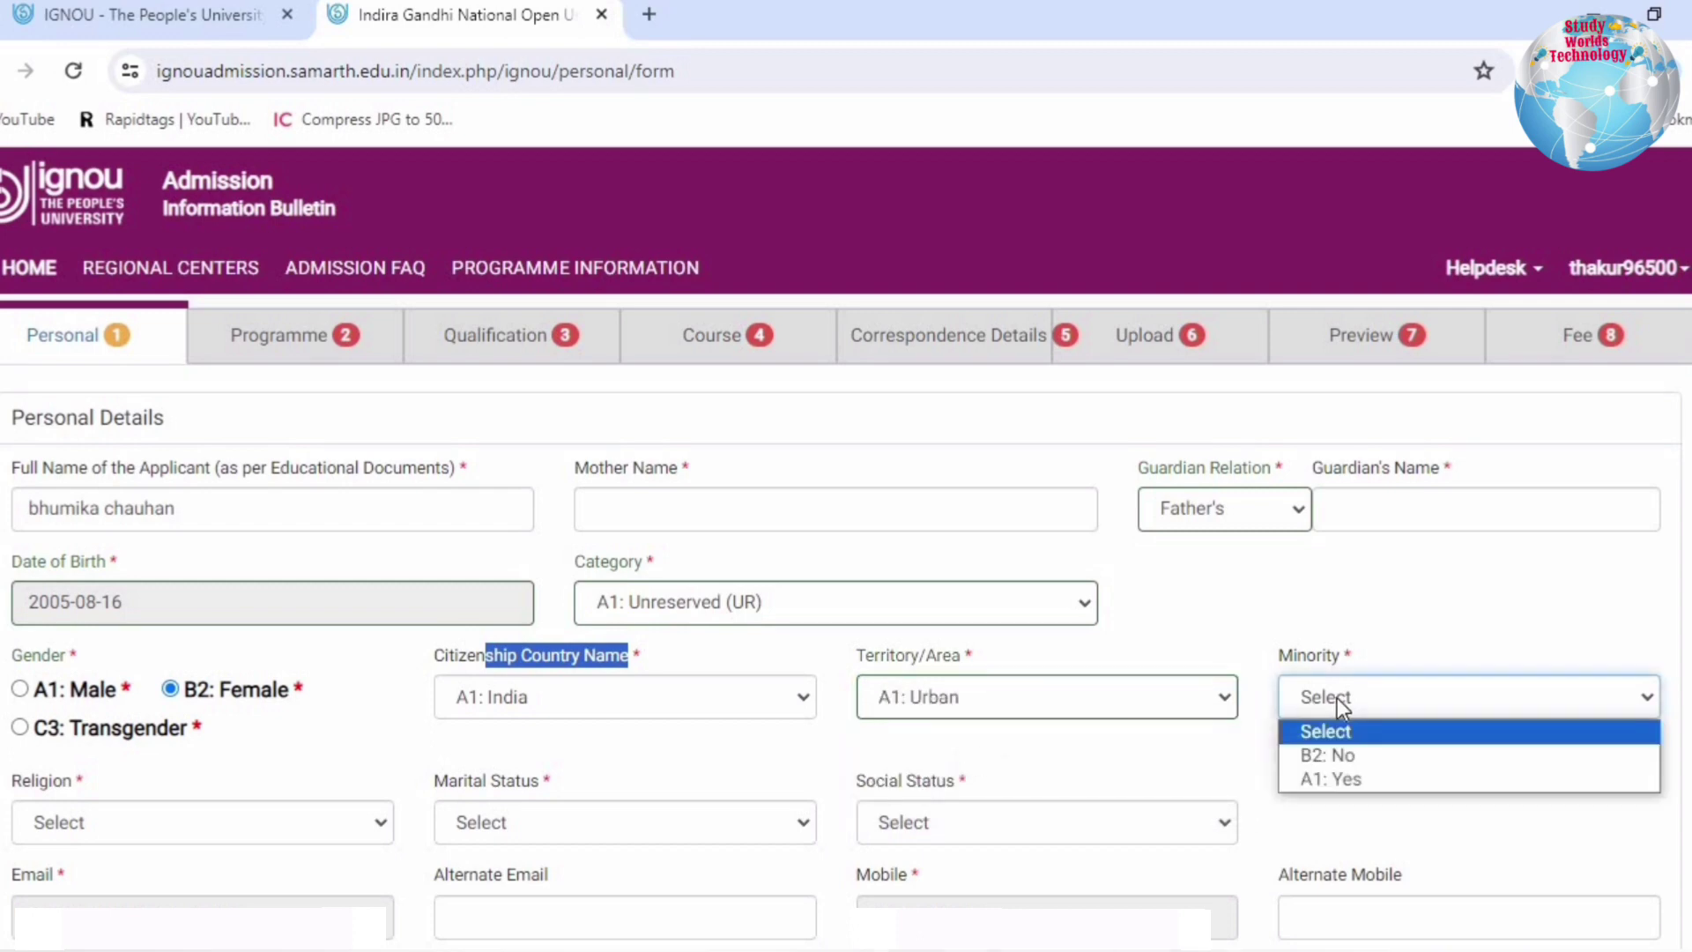
pyautogui.click(1327, 756)
# Complete the applicant's status fields with religion A1: Hindu, marital status A1: Single and social status C3: Not Applicable.
pyautogui.click(99, 821)
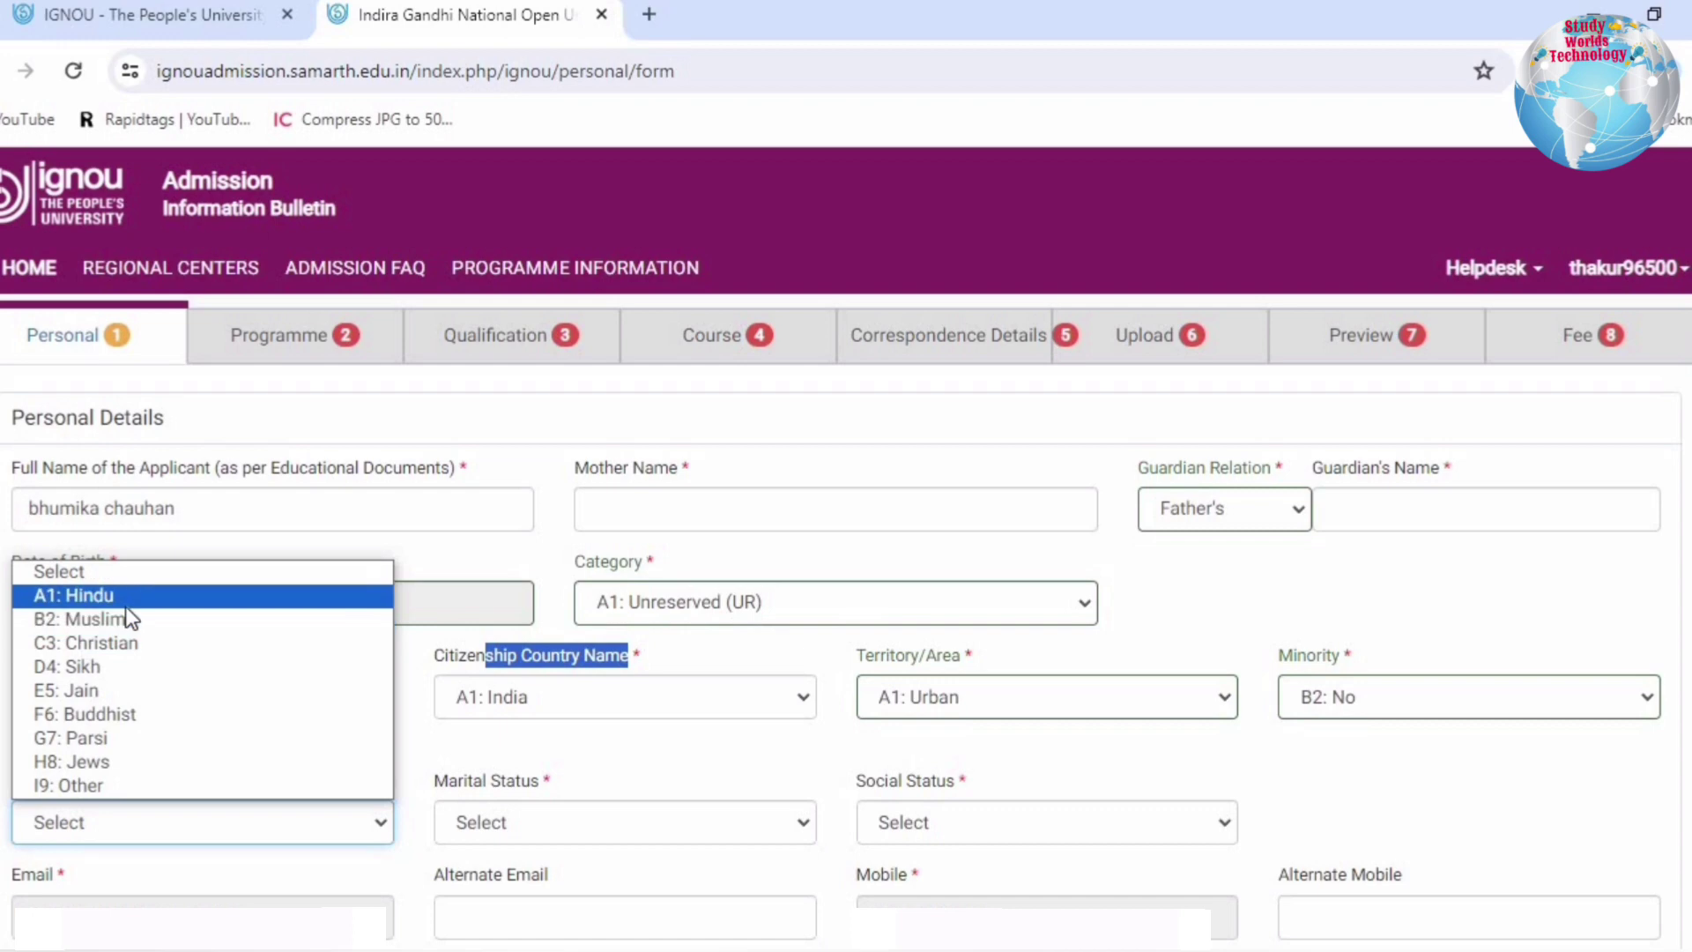
pyautogui.click(125, 605)
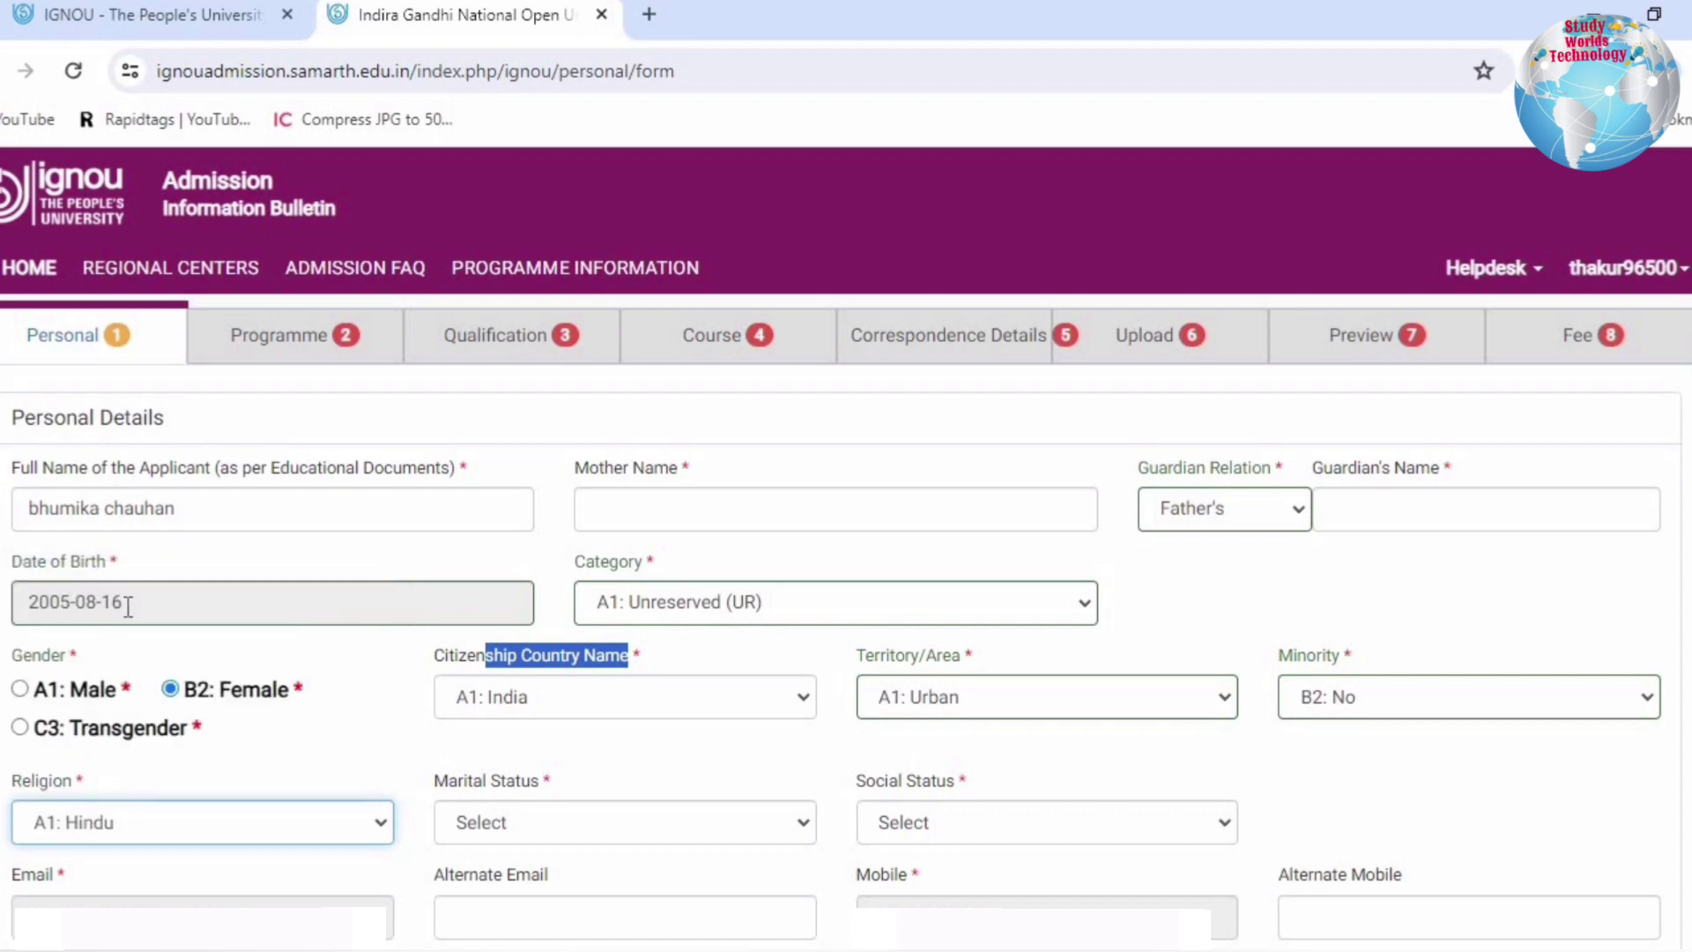
pyautogui.click(517, 823)
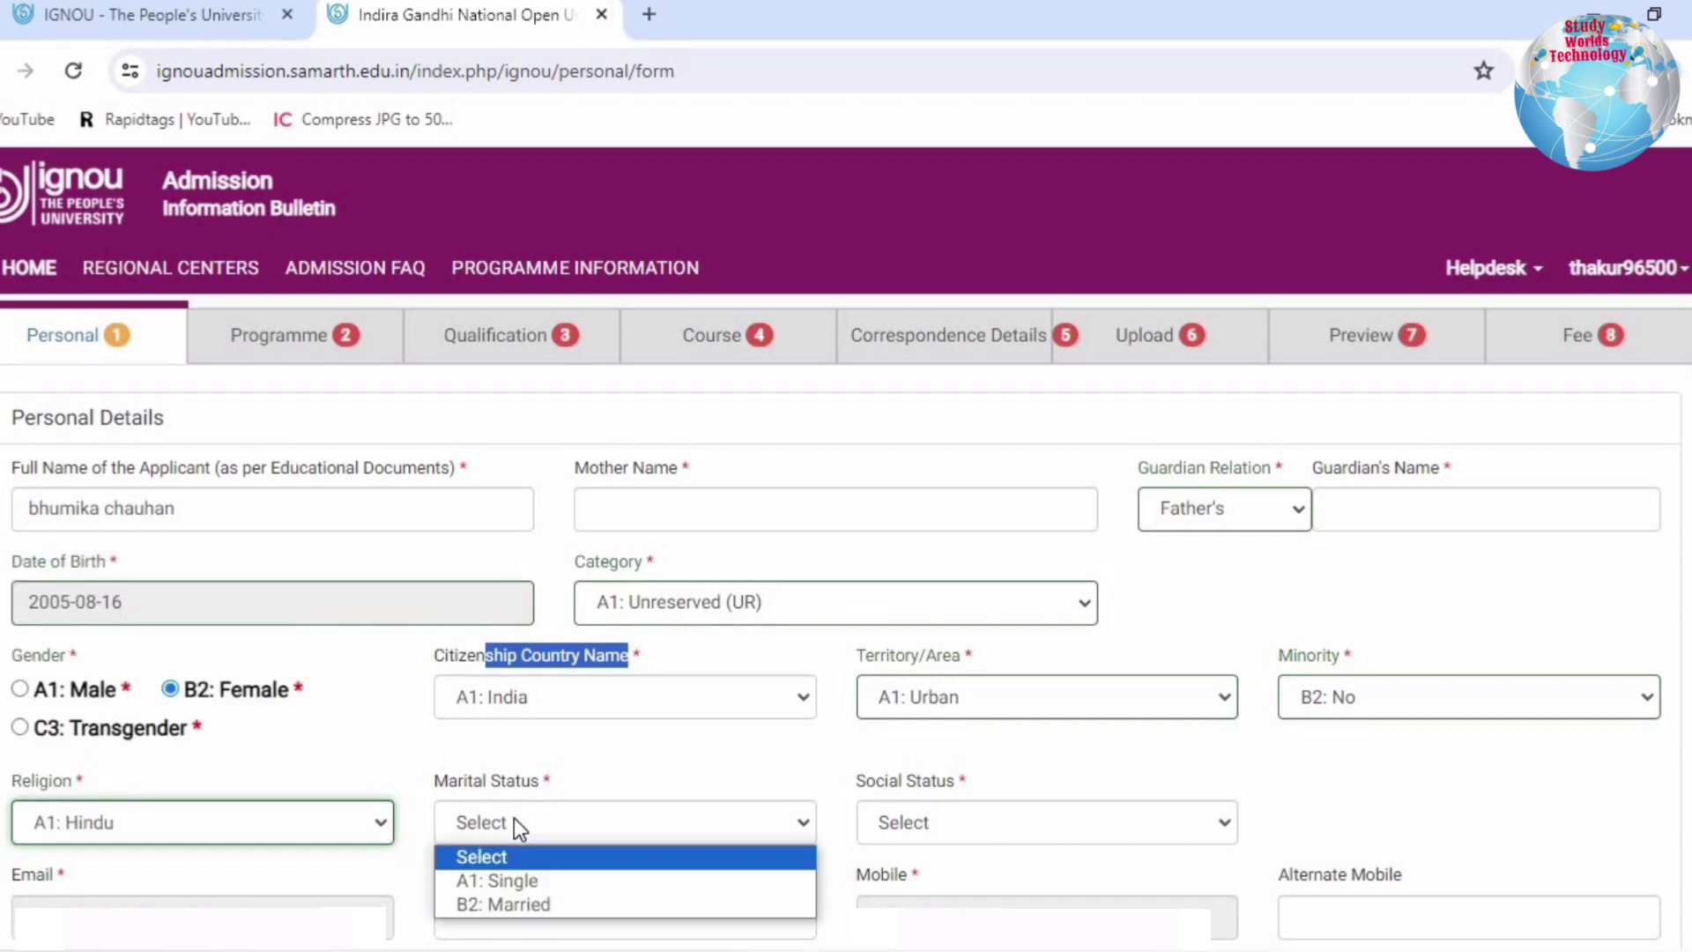
pyautogui.click(510, 881)
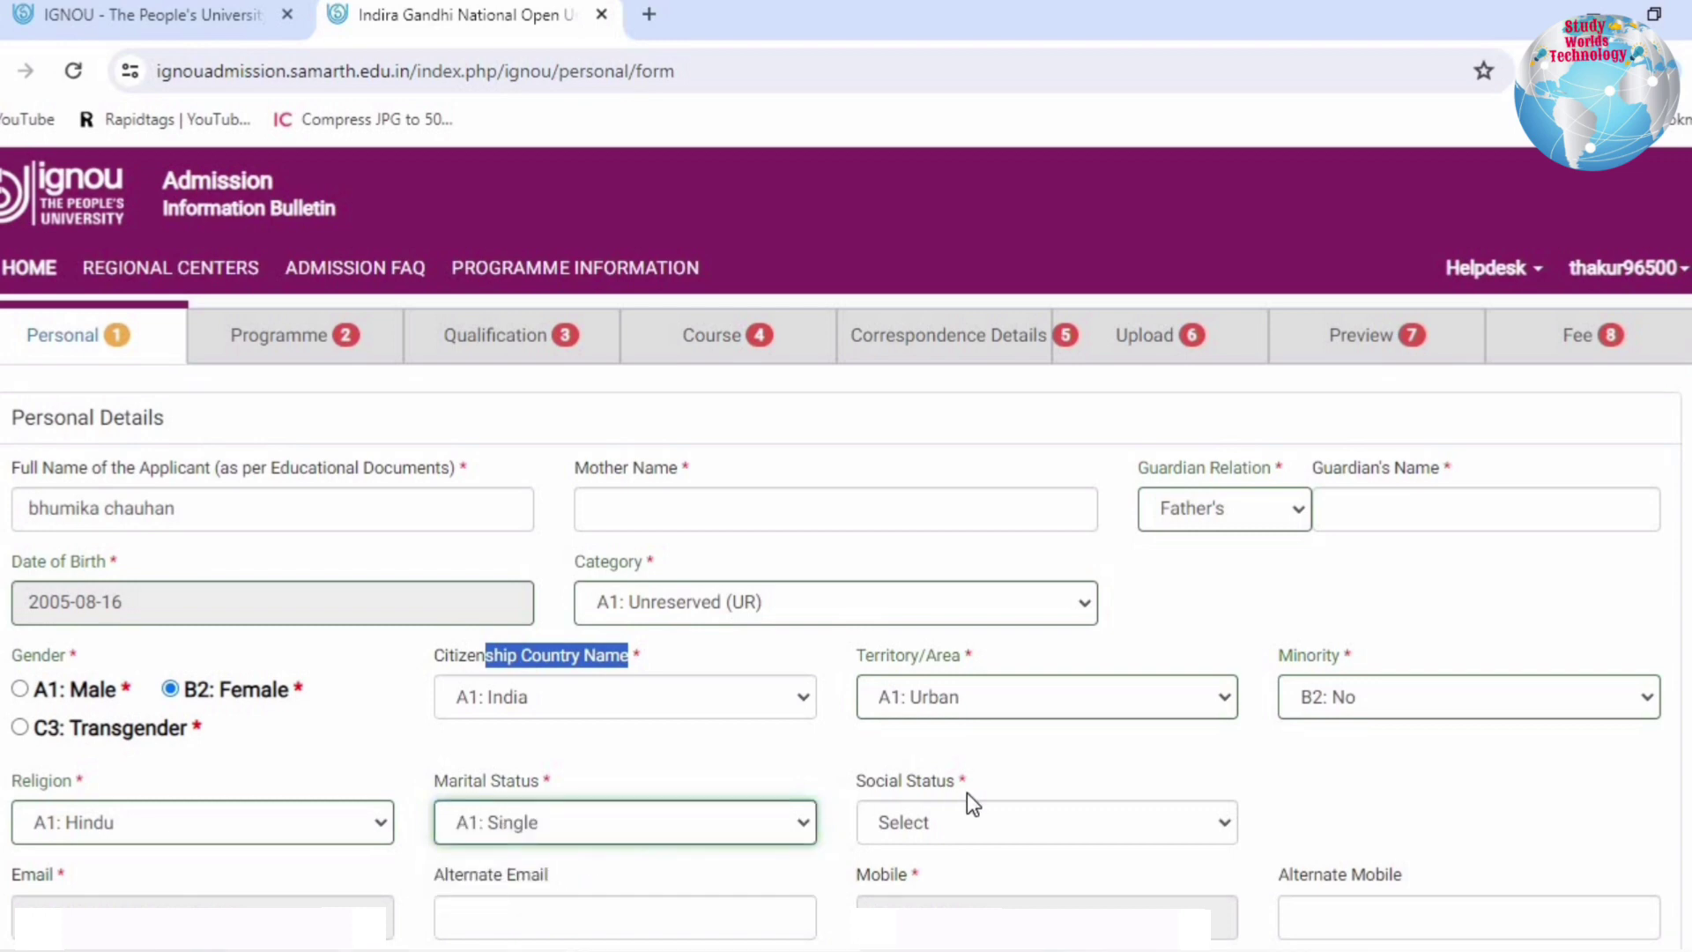
pyautogui.click(1028, 815)
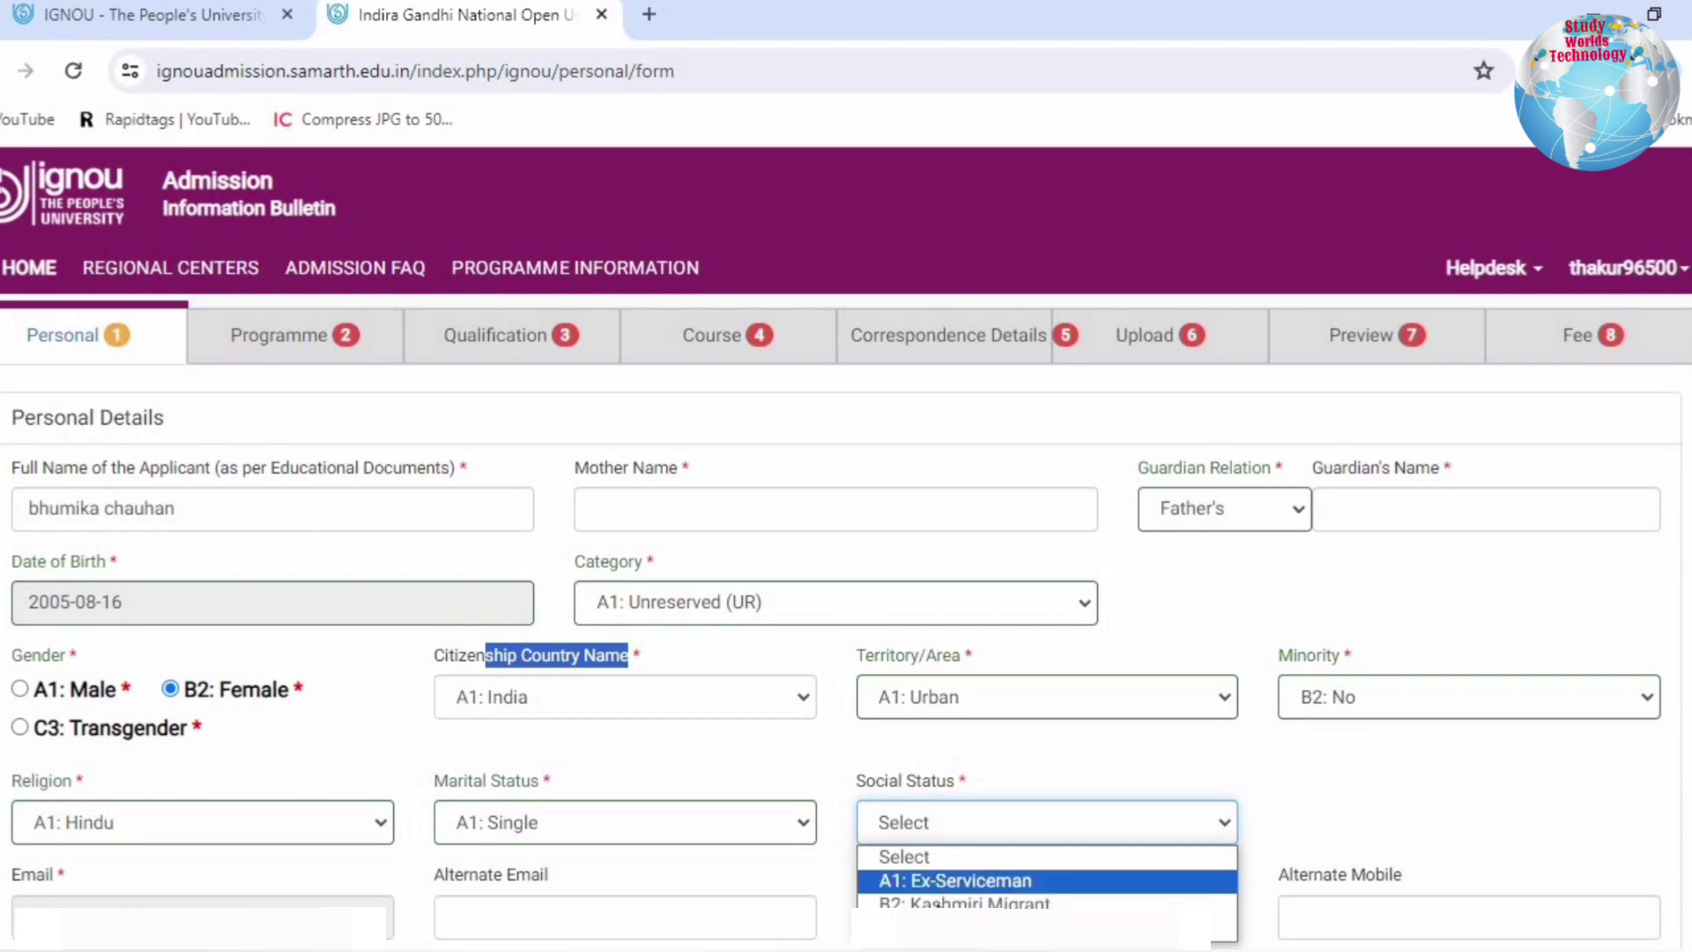
pyautogui.click(970, 926)
# Try A1: Yes for Person With Disability applicable and examine the available disability categories.
pyautogui.scroll(-7, 464, 464)
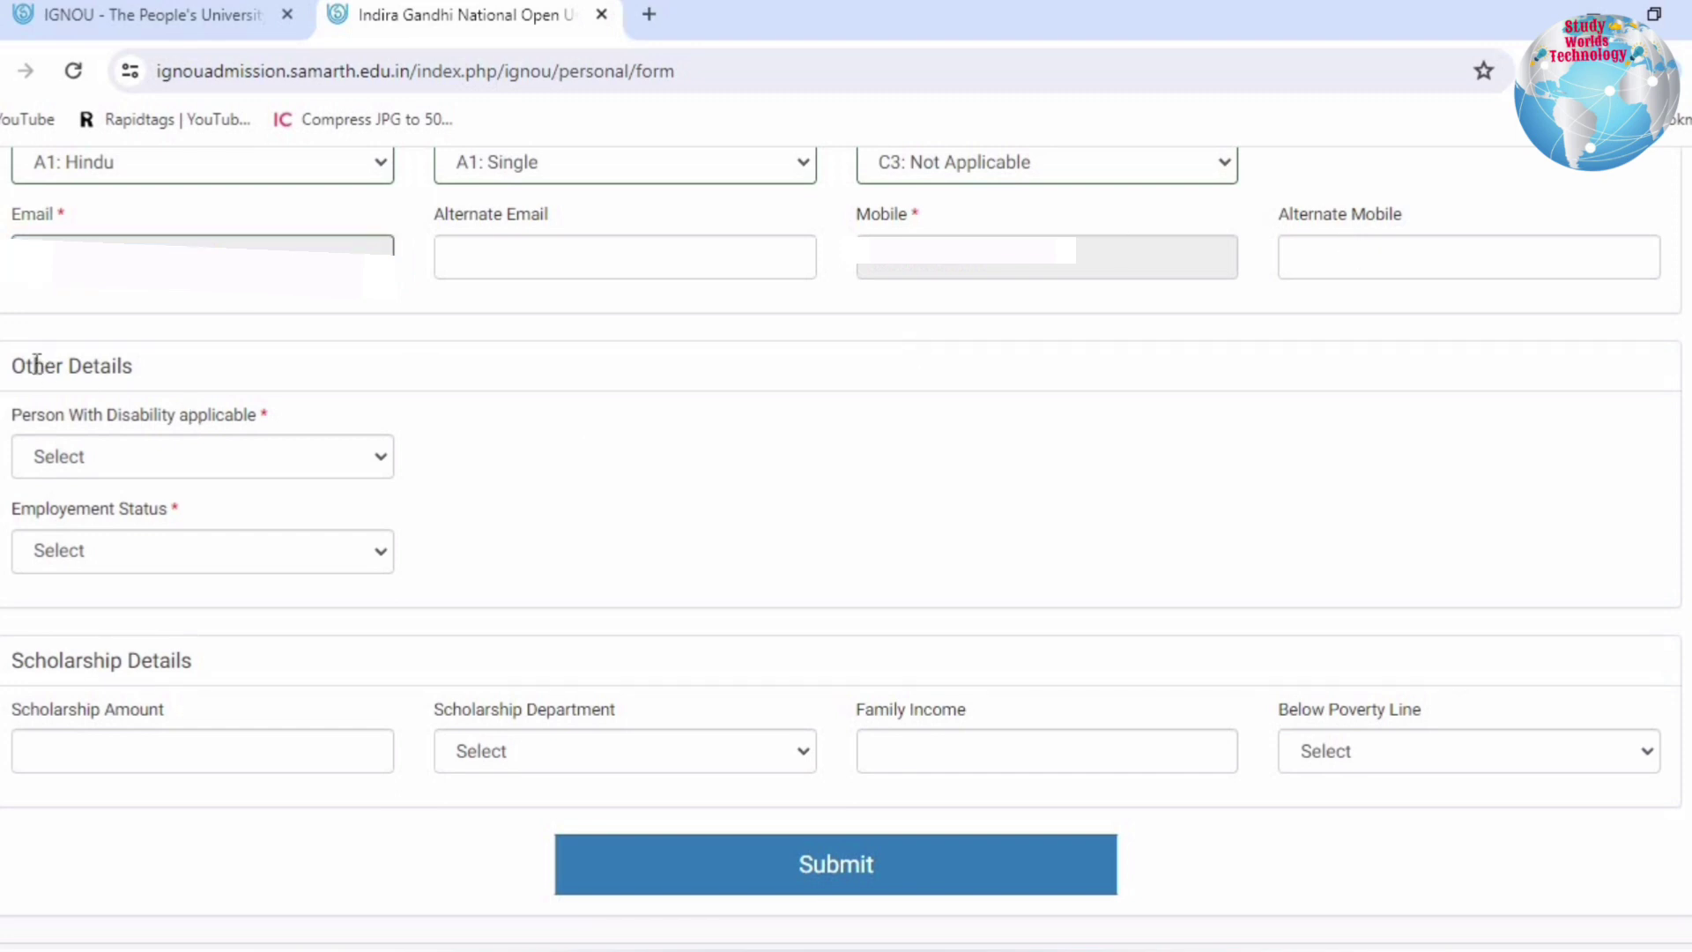
pyautogui.moveTo(37, 366); pyautogui.dragTo(199, 372)
pyautogui.click(231, 457)
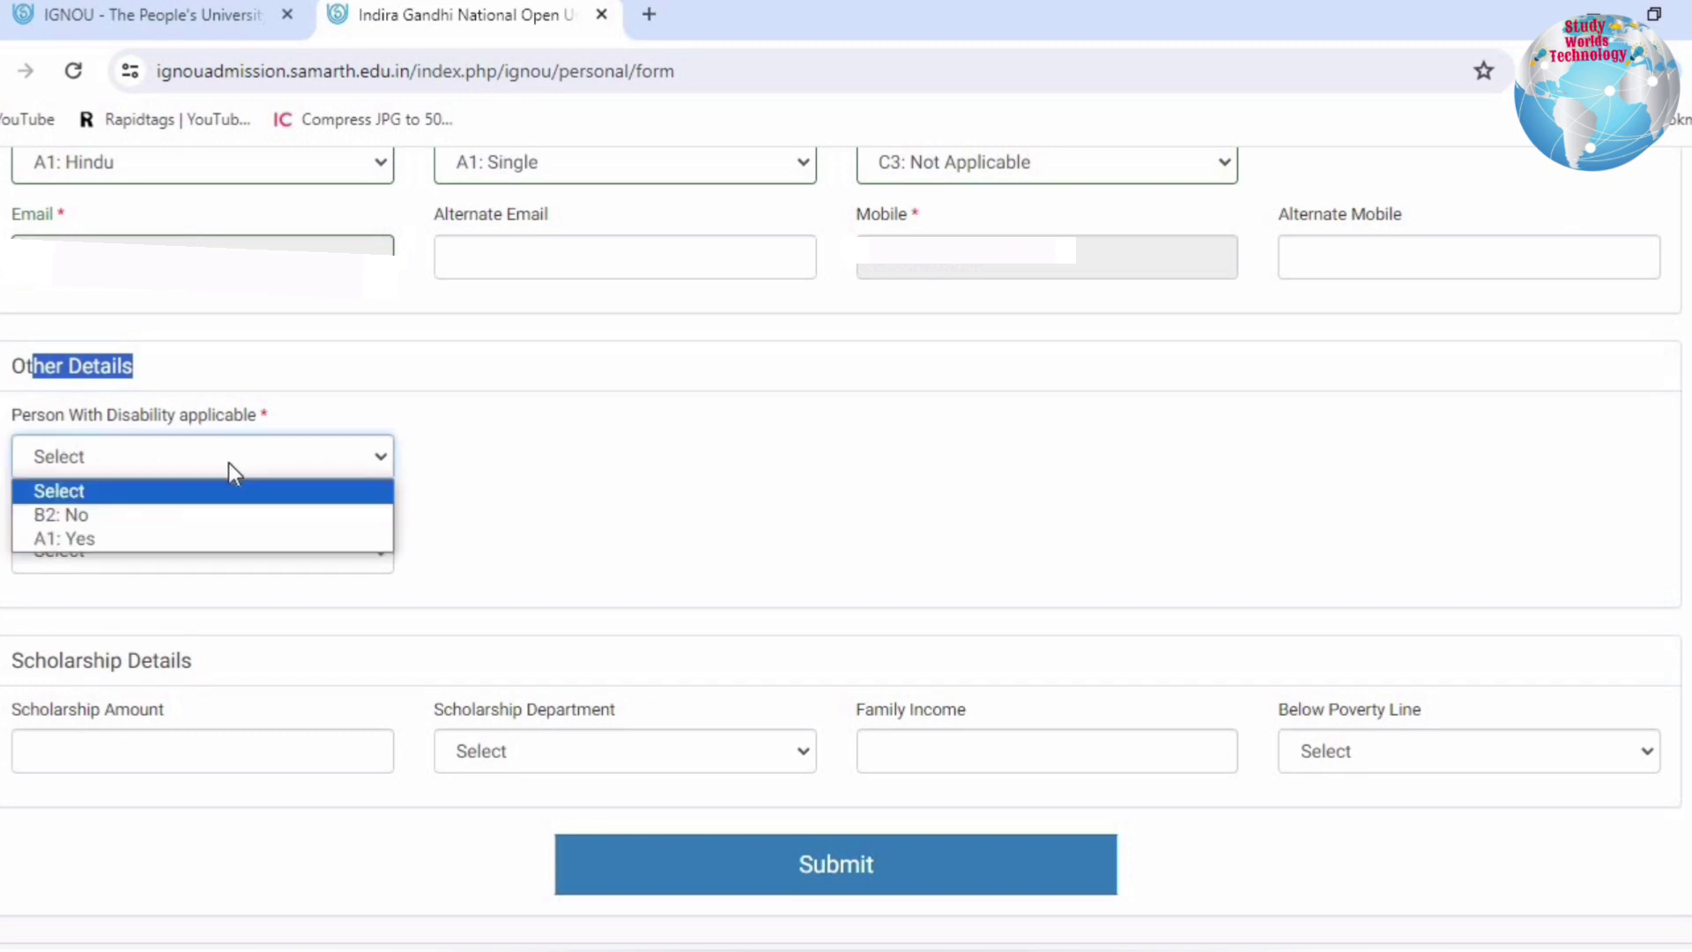
pyautogui.click(72, 537)
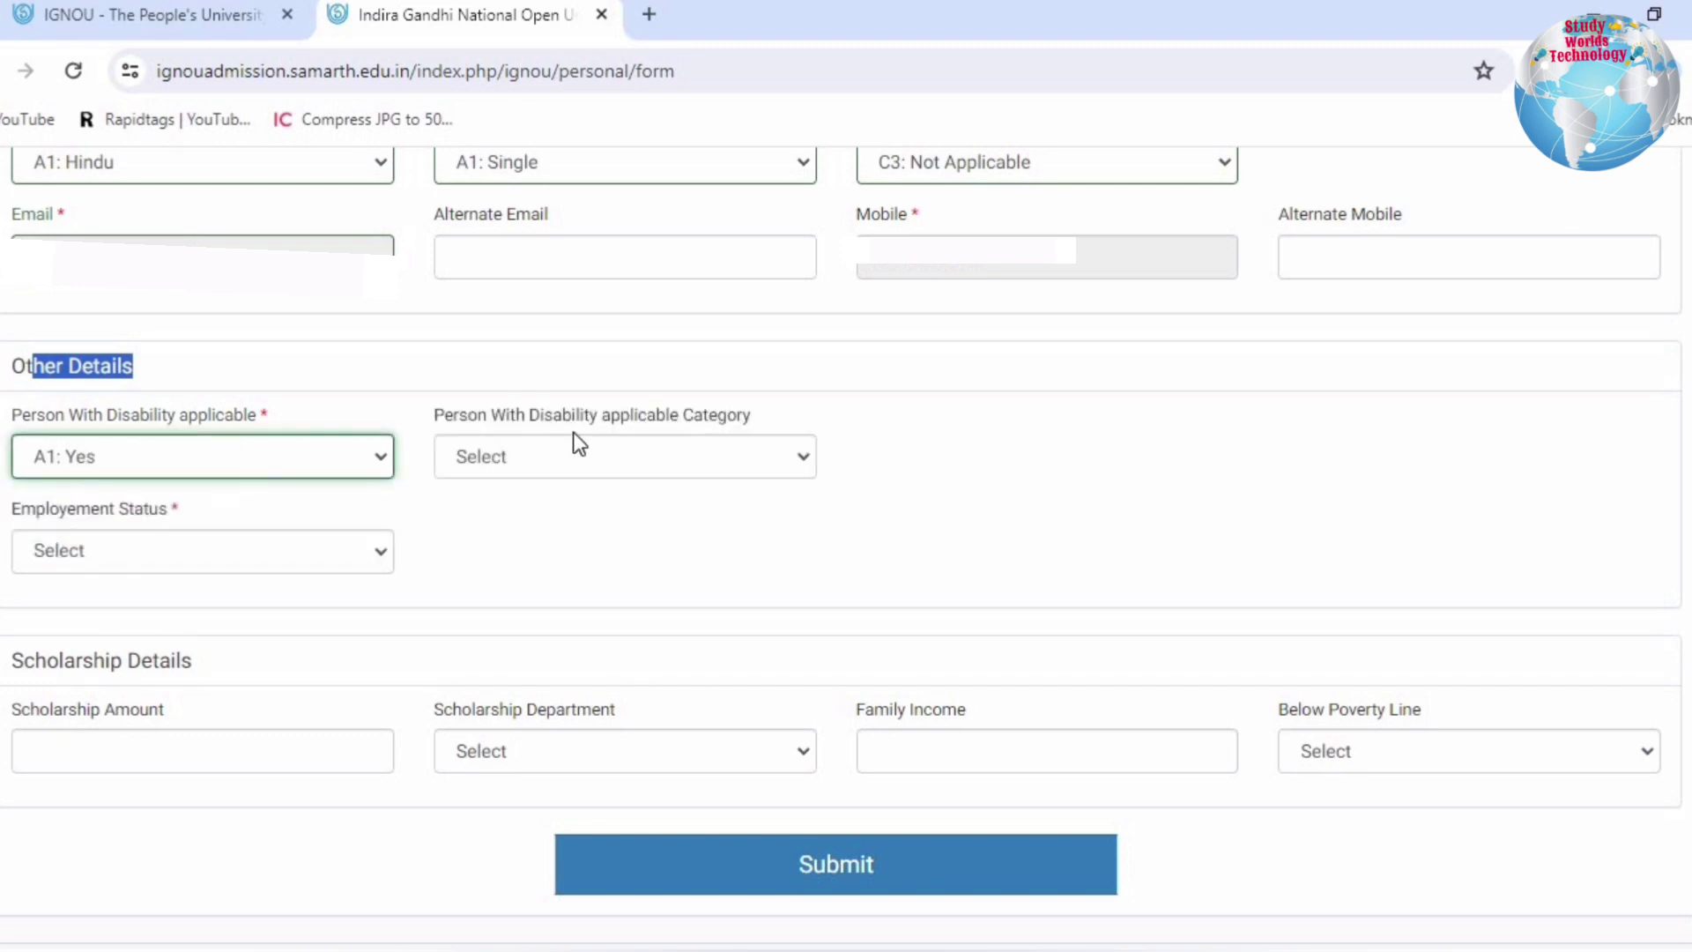
pyautogui.click(681, 450)
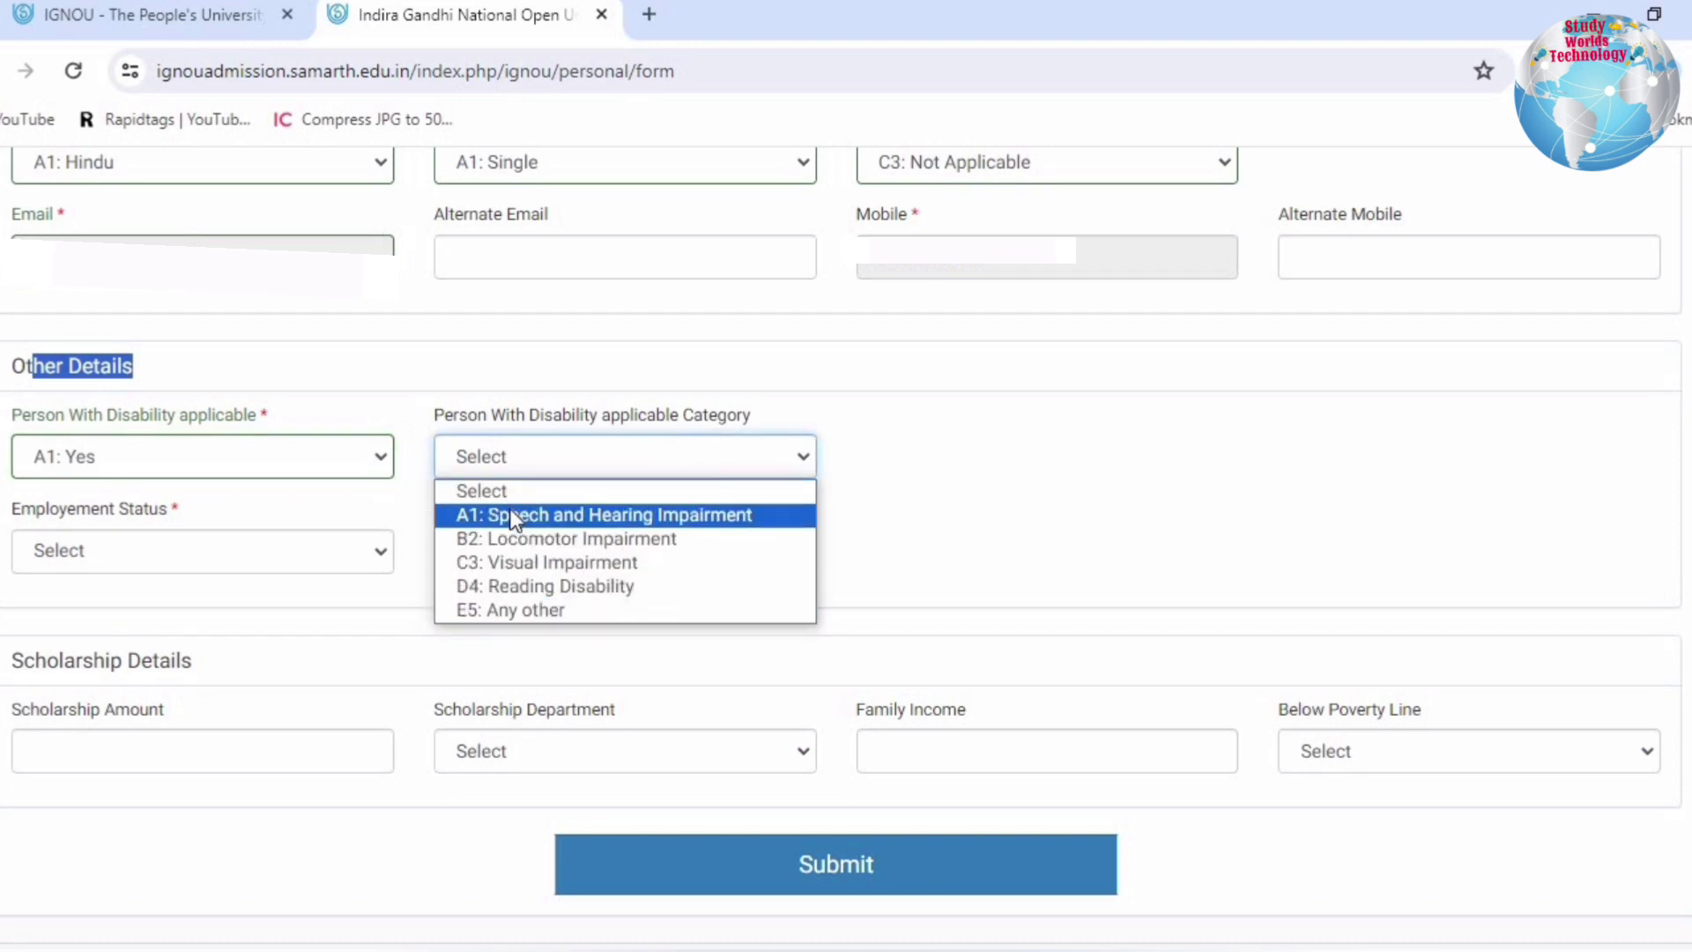
# Set Person With Disability applicable to B2: No and the employment status to A1: Unemployed.
pyautogui.click(224, 457)
pyautogui.click(166, 515)
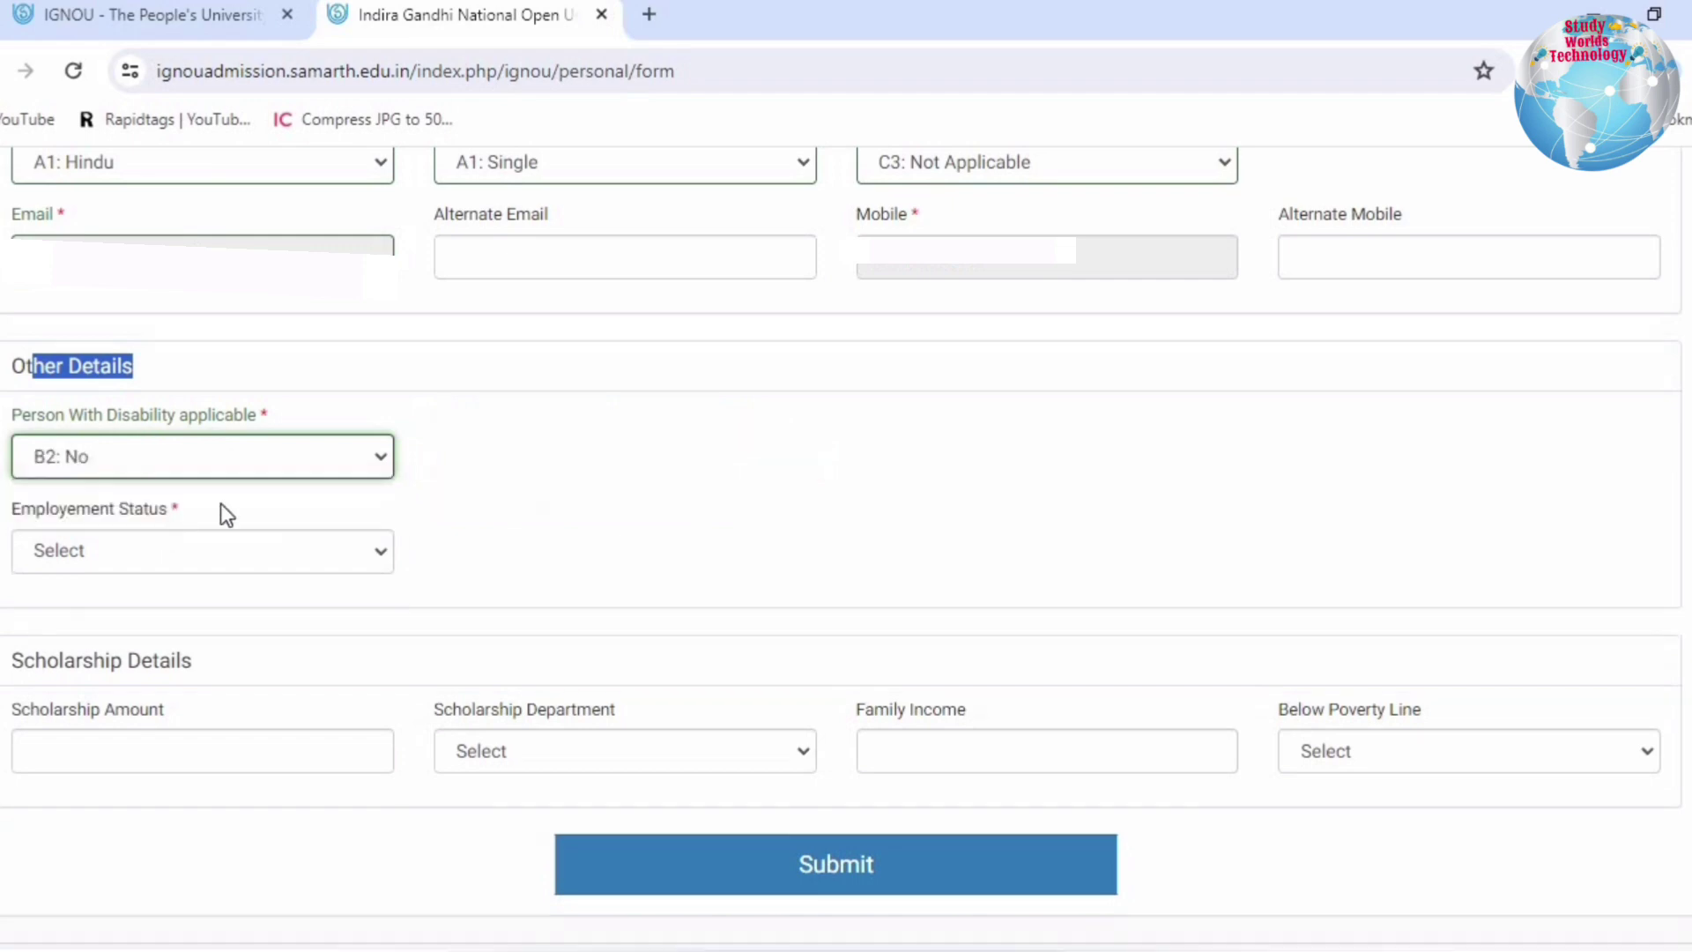
pyautogui.moveTo(35, 514); pyautogui.dragTo(174, 516)
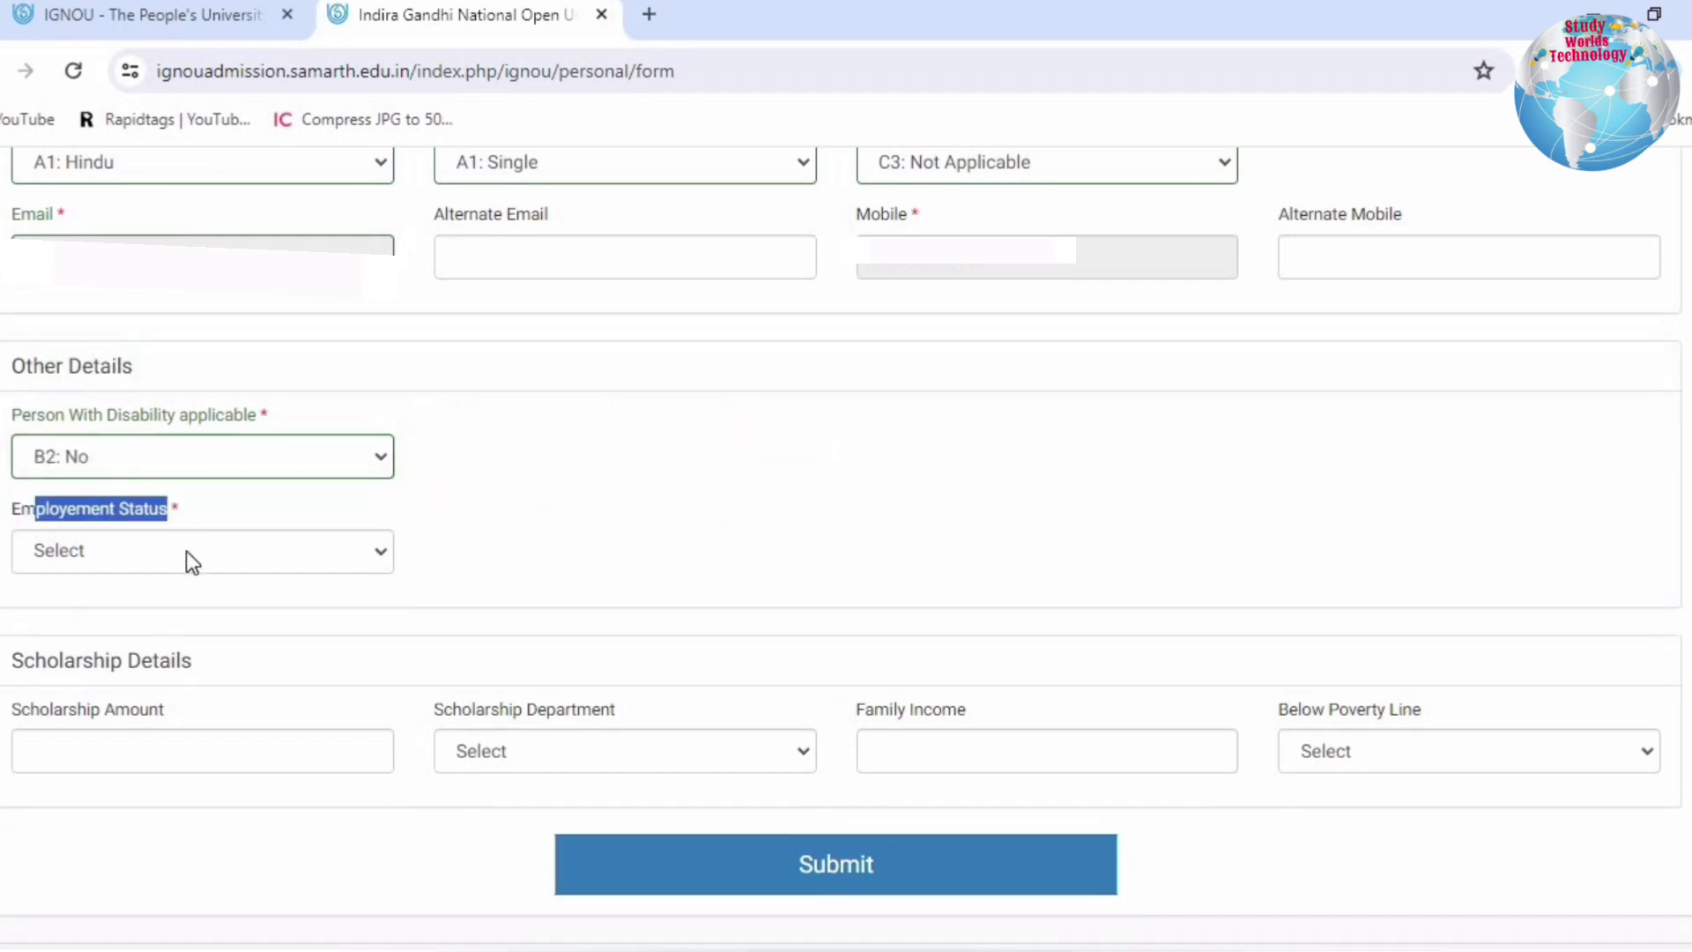
pyautogui.click(187, 552)
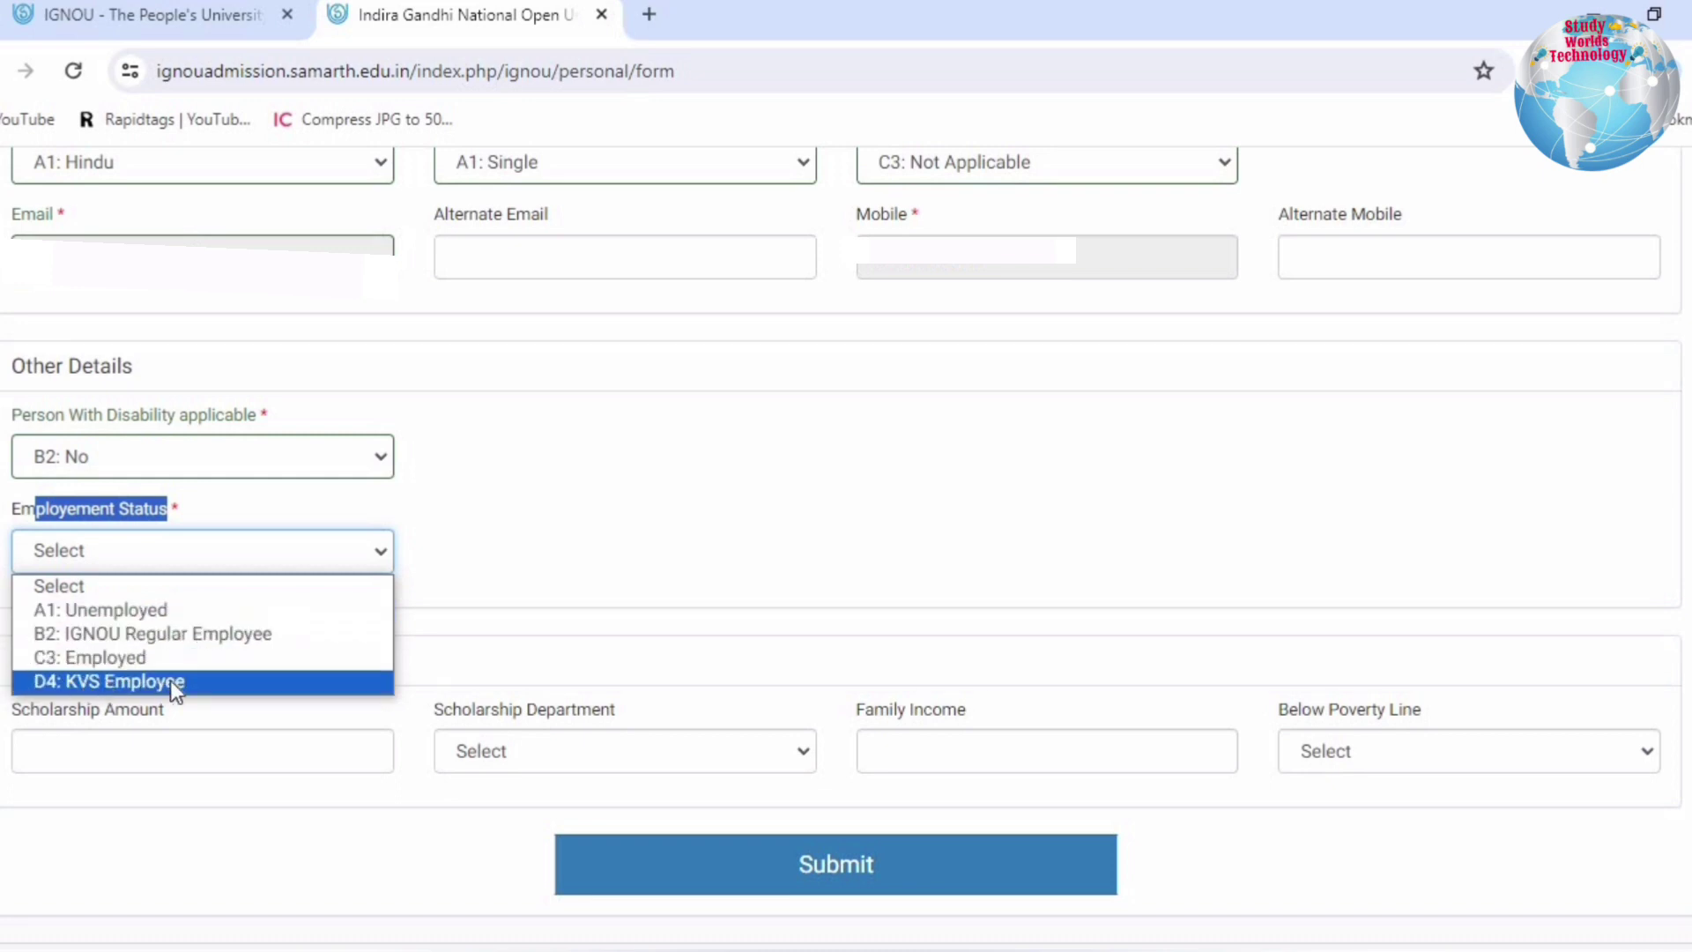
pyautogui.click(139, 617)
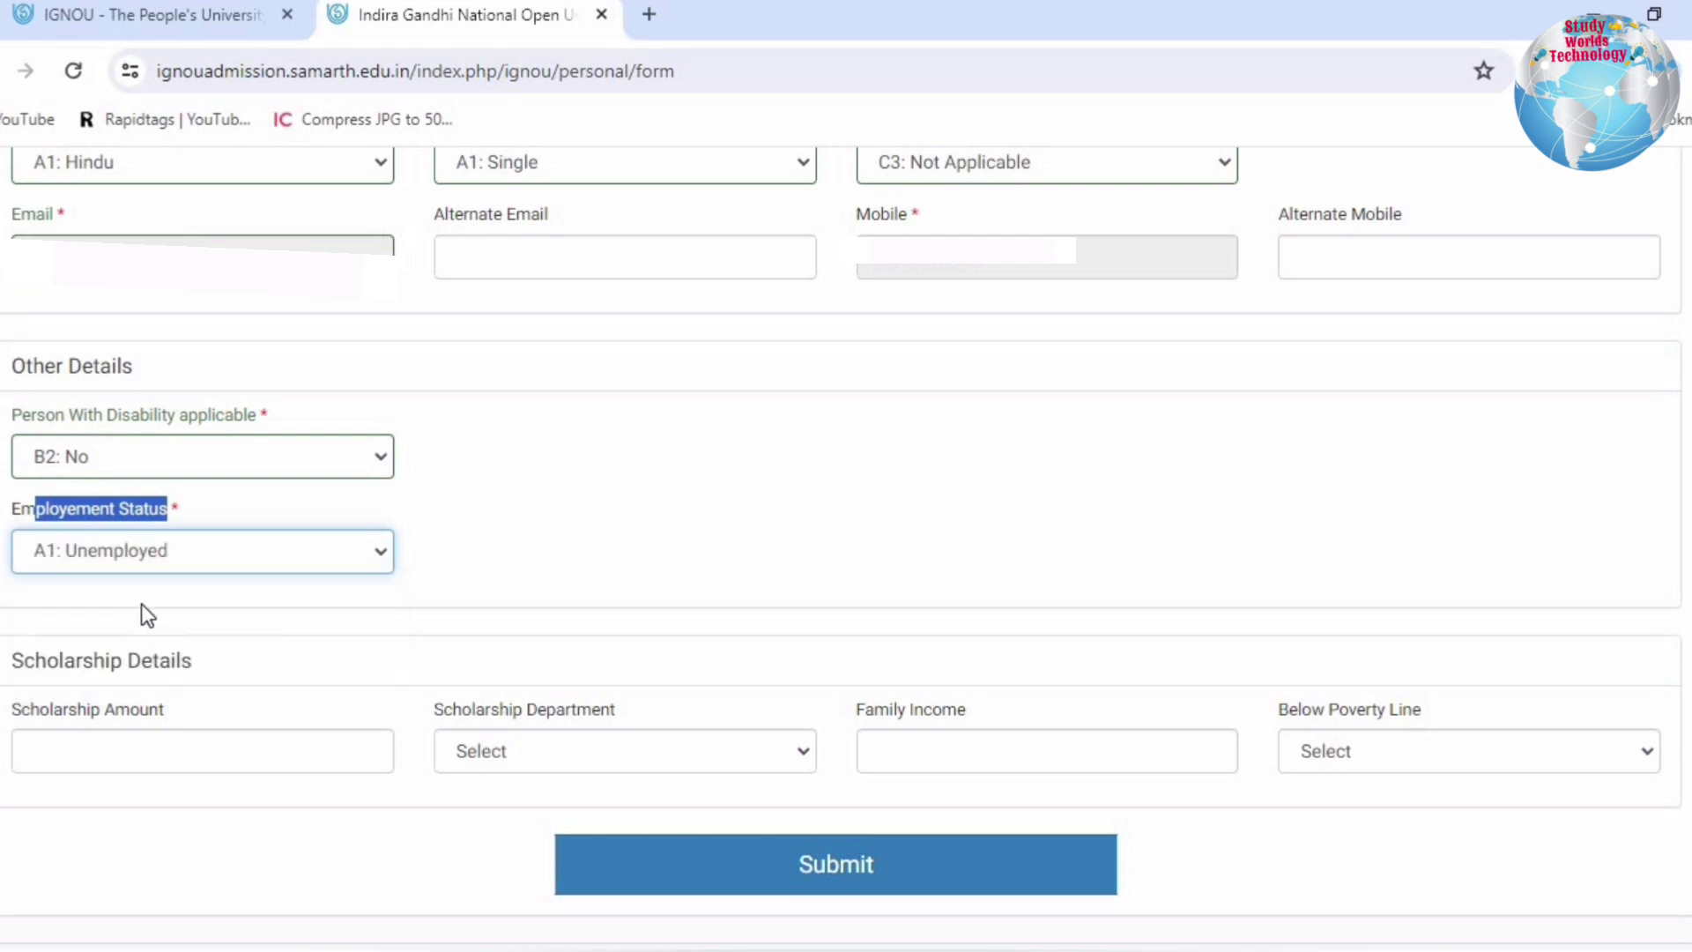
pyautogui.click(97, 672)
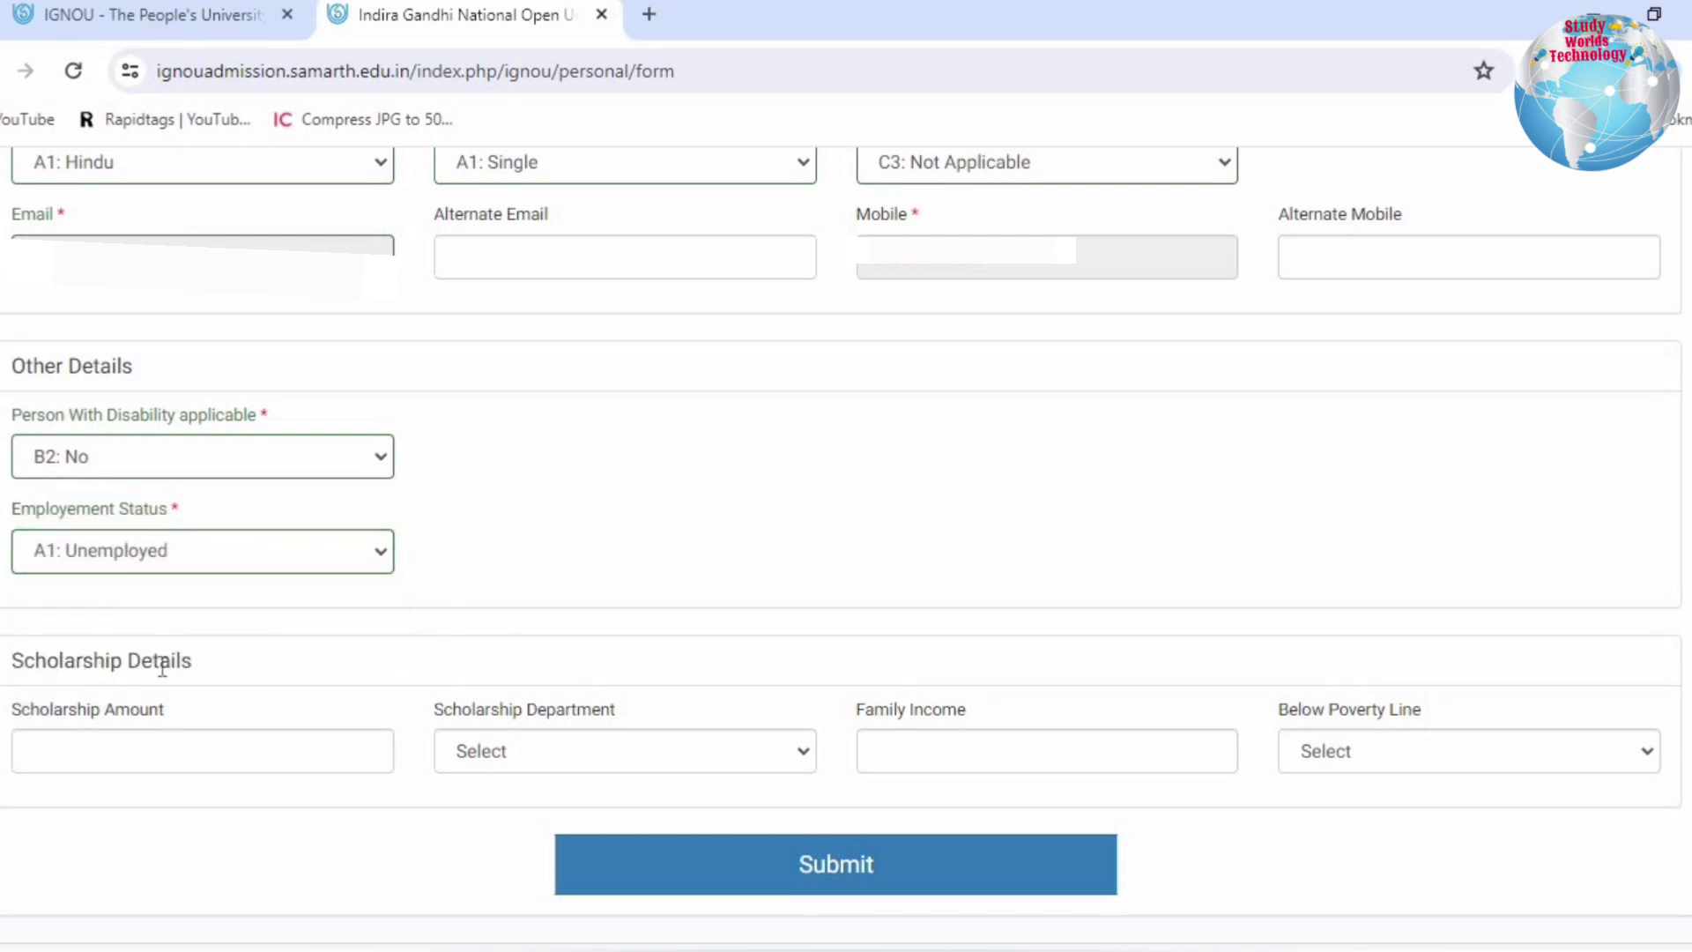
# Leave the scholarship details blank, submit the personal details and proceed to the programme section.
pyautogui.moveTo(60, 662); pyautogui.dragTo(181, 687)
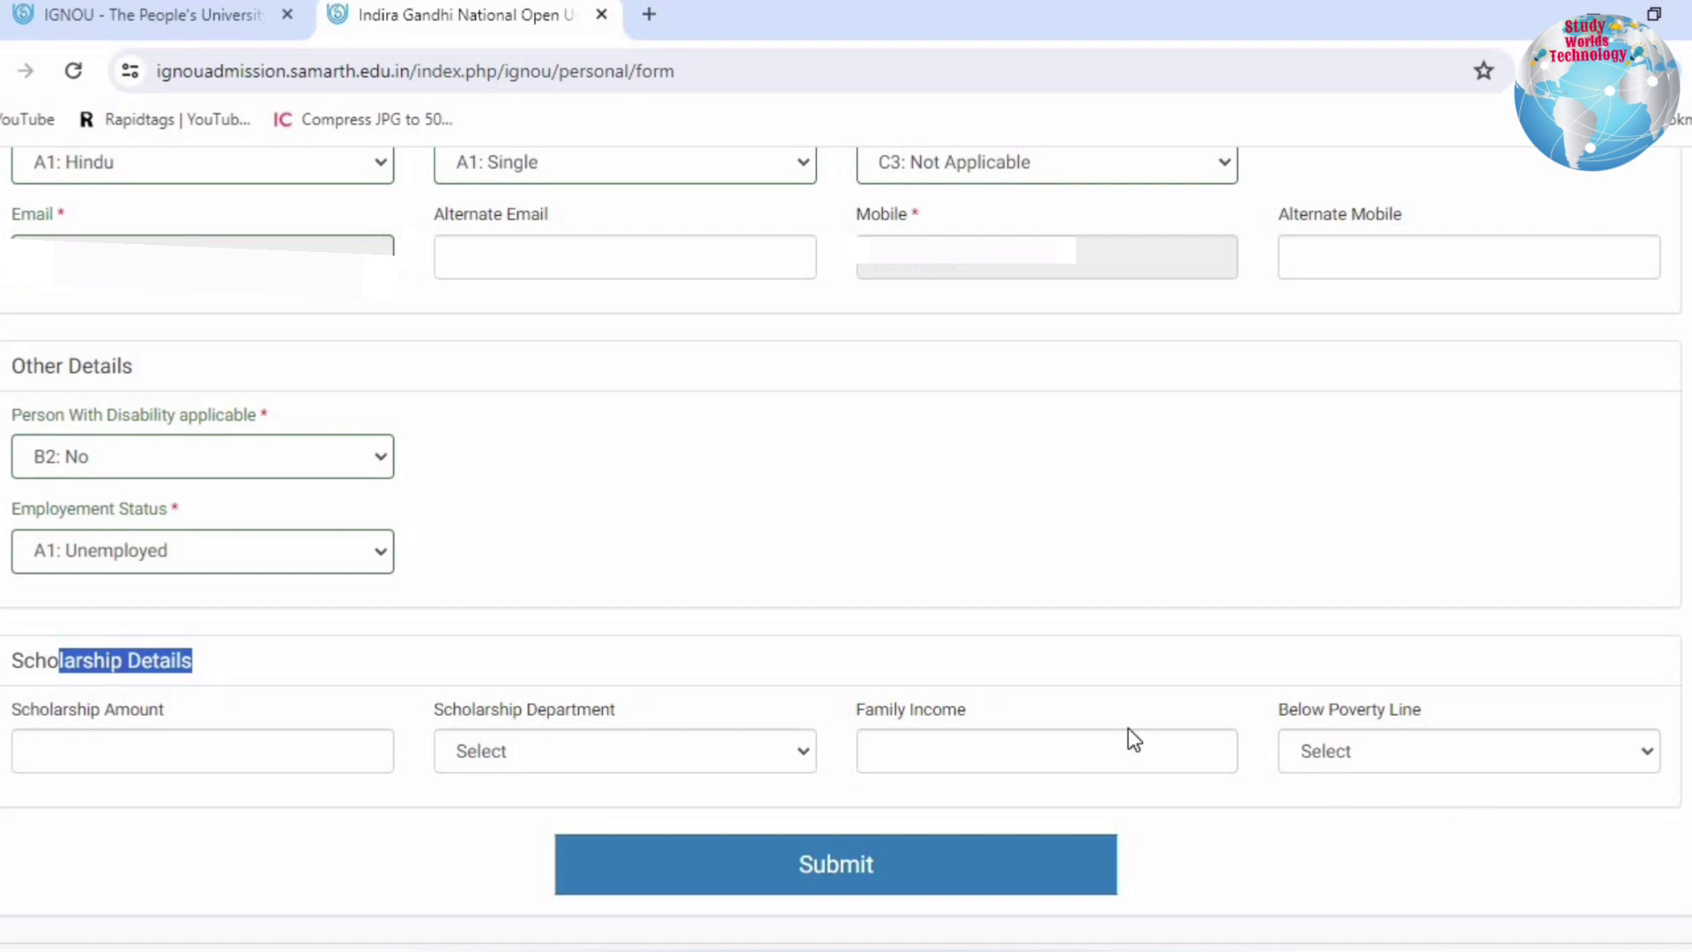
pyautogui.click(842, 875)
pyautogui.moveTo(4, 414); pyautogui.dragTo(1272, 654)
pyautogui.click(1276, 658)
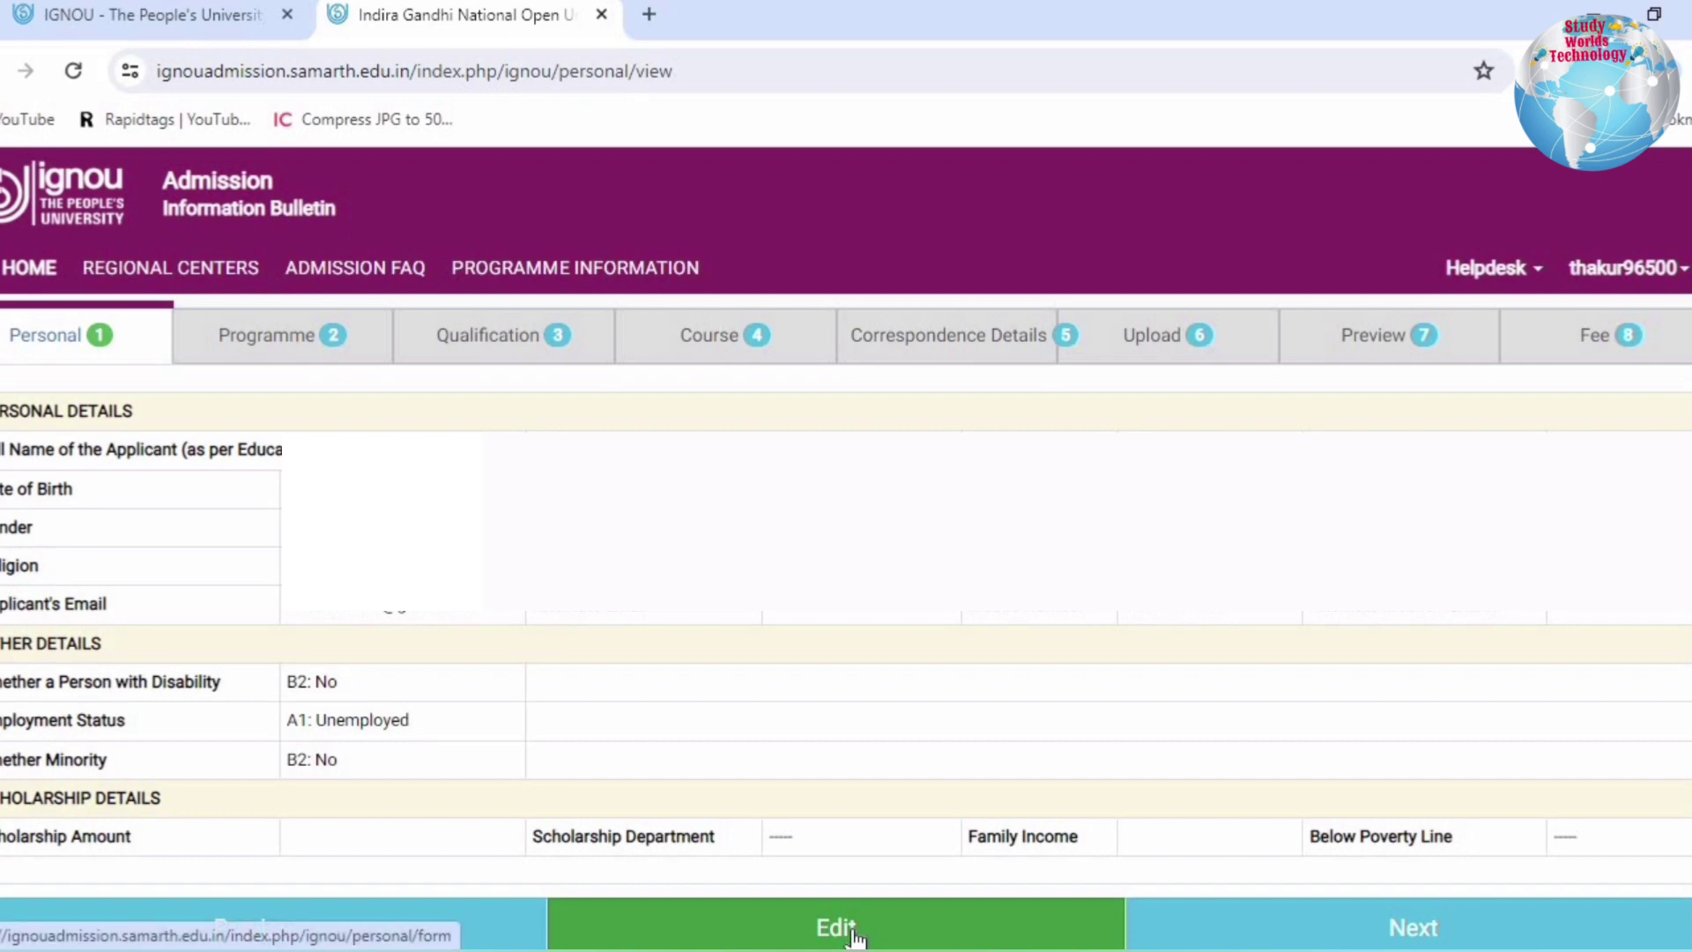
pyautogui.click(1386, 926)
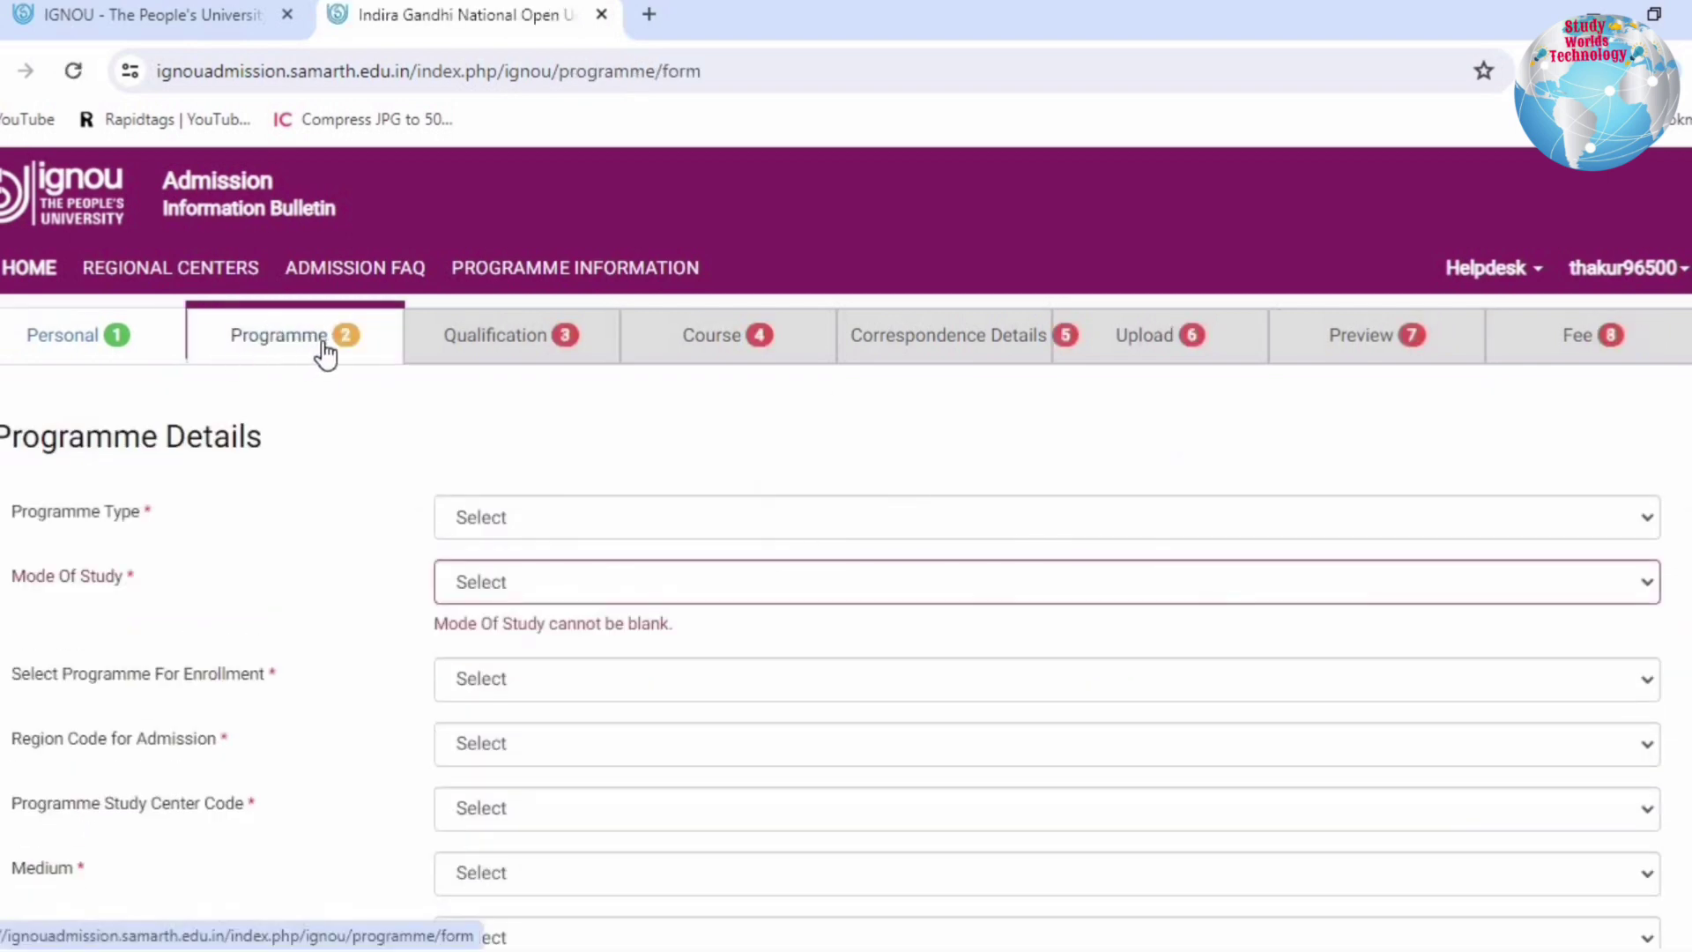
# Set the programme type to MASTER and the mode of study to ODL in the programme details.
pyautogui.scroll(-3, 557, 272)
pyautogui.scroll(3, 559, 289)
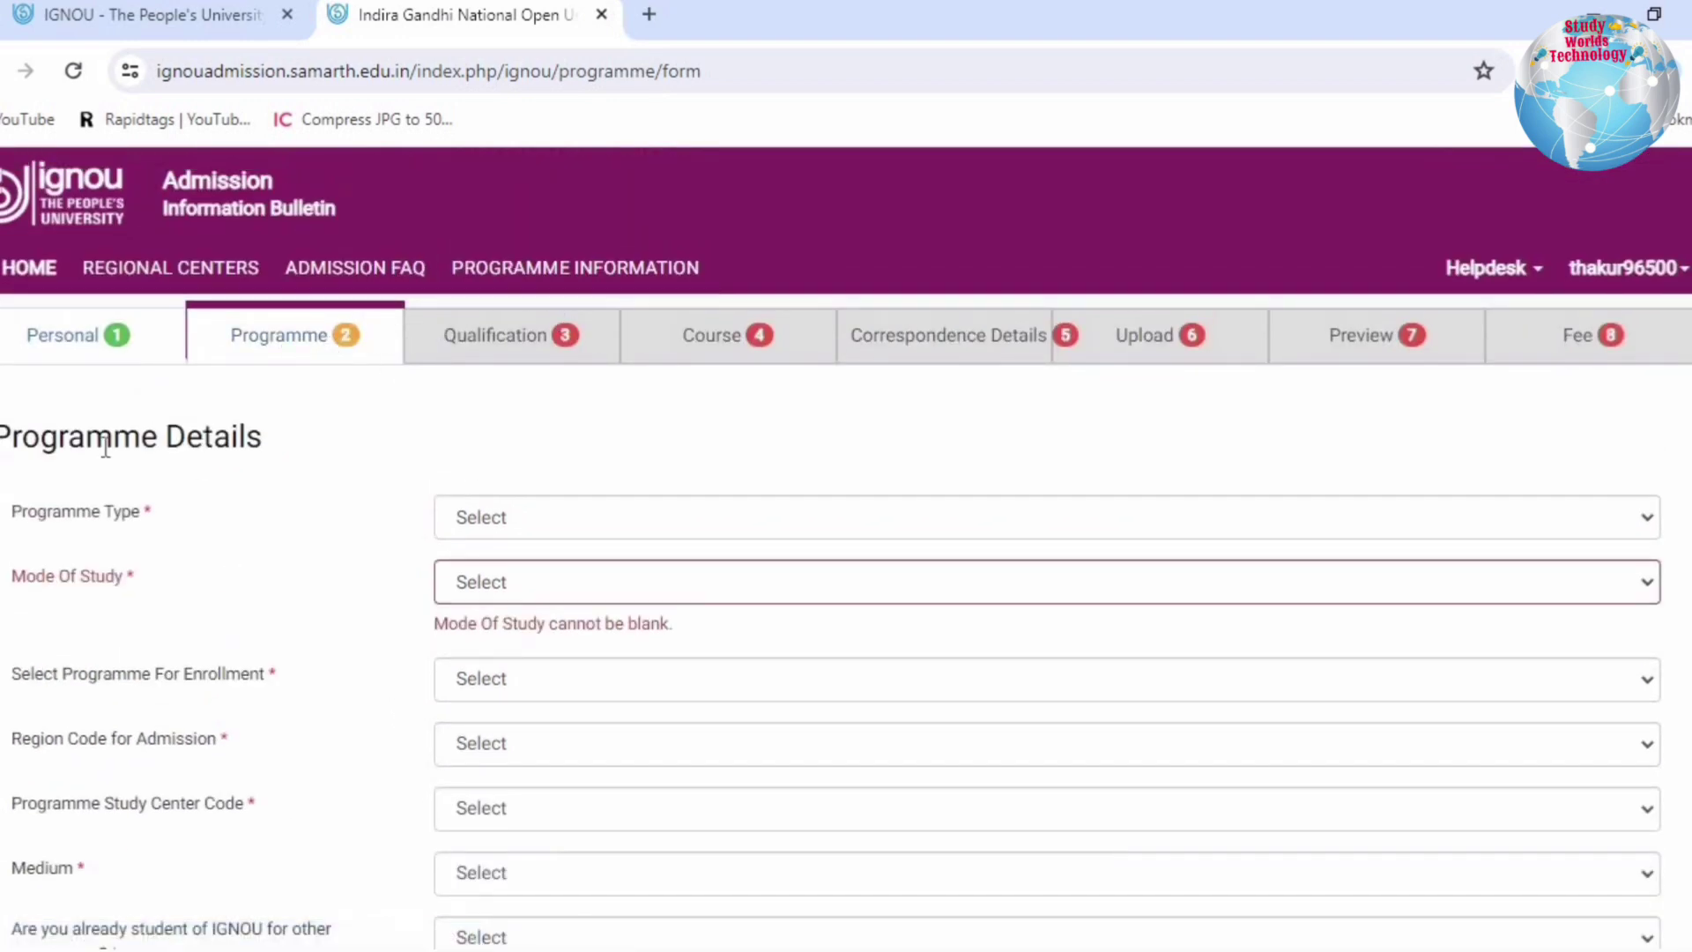
pyautogui.moveTo(41, 438); pyautogui.dragTo(321, 451)
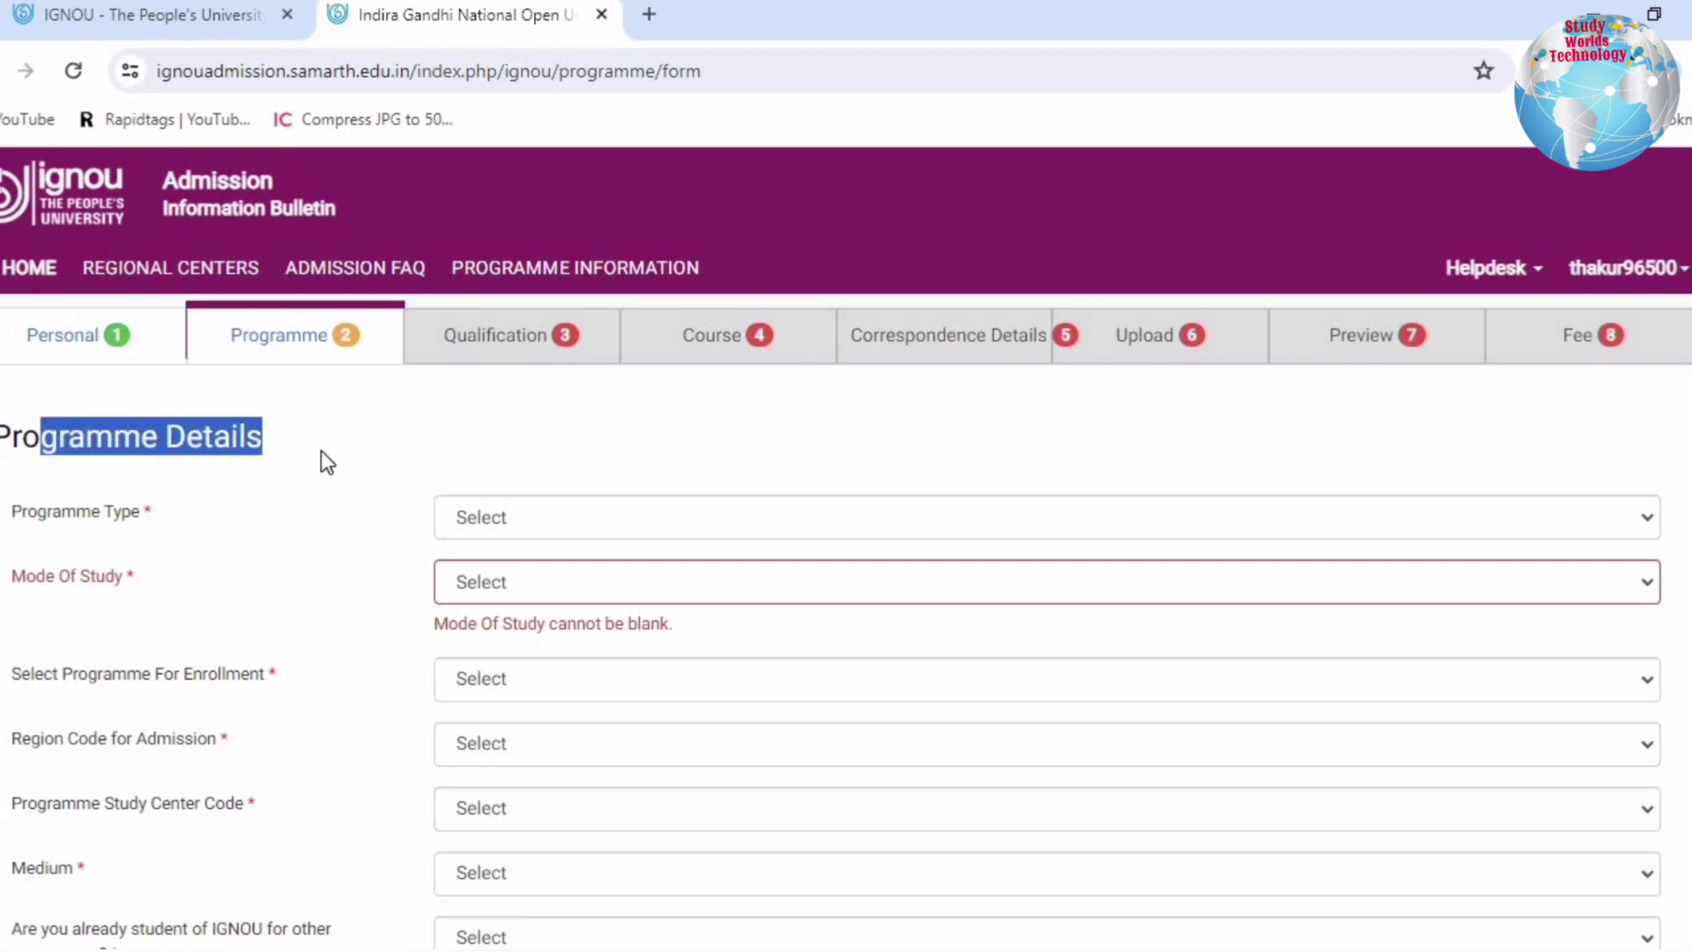
pyautogui.moveTo(24, 514); pyautogui.dragTo(169, 521)
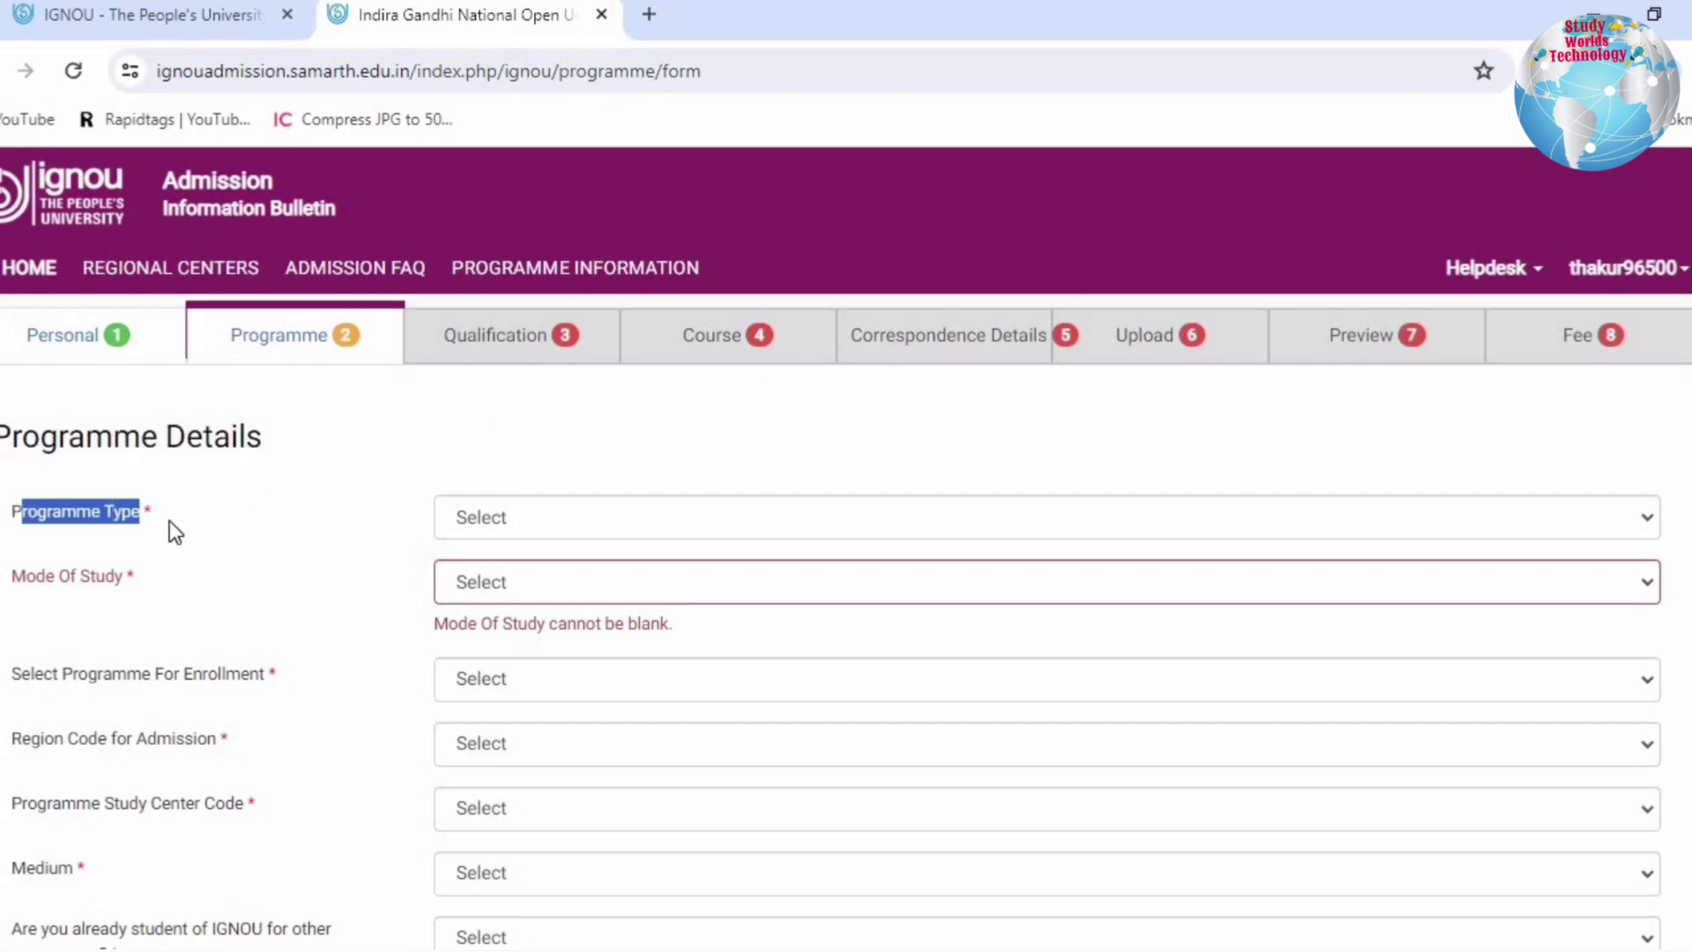
pyautogui.click(169, 521)
pyautogui.click(574, 529)
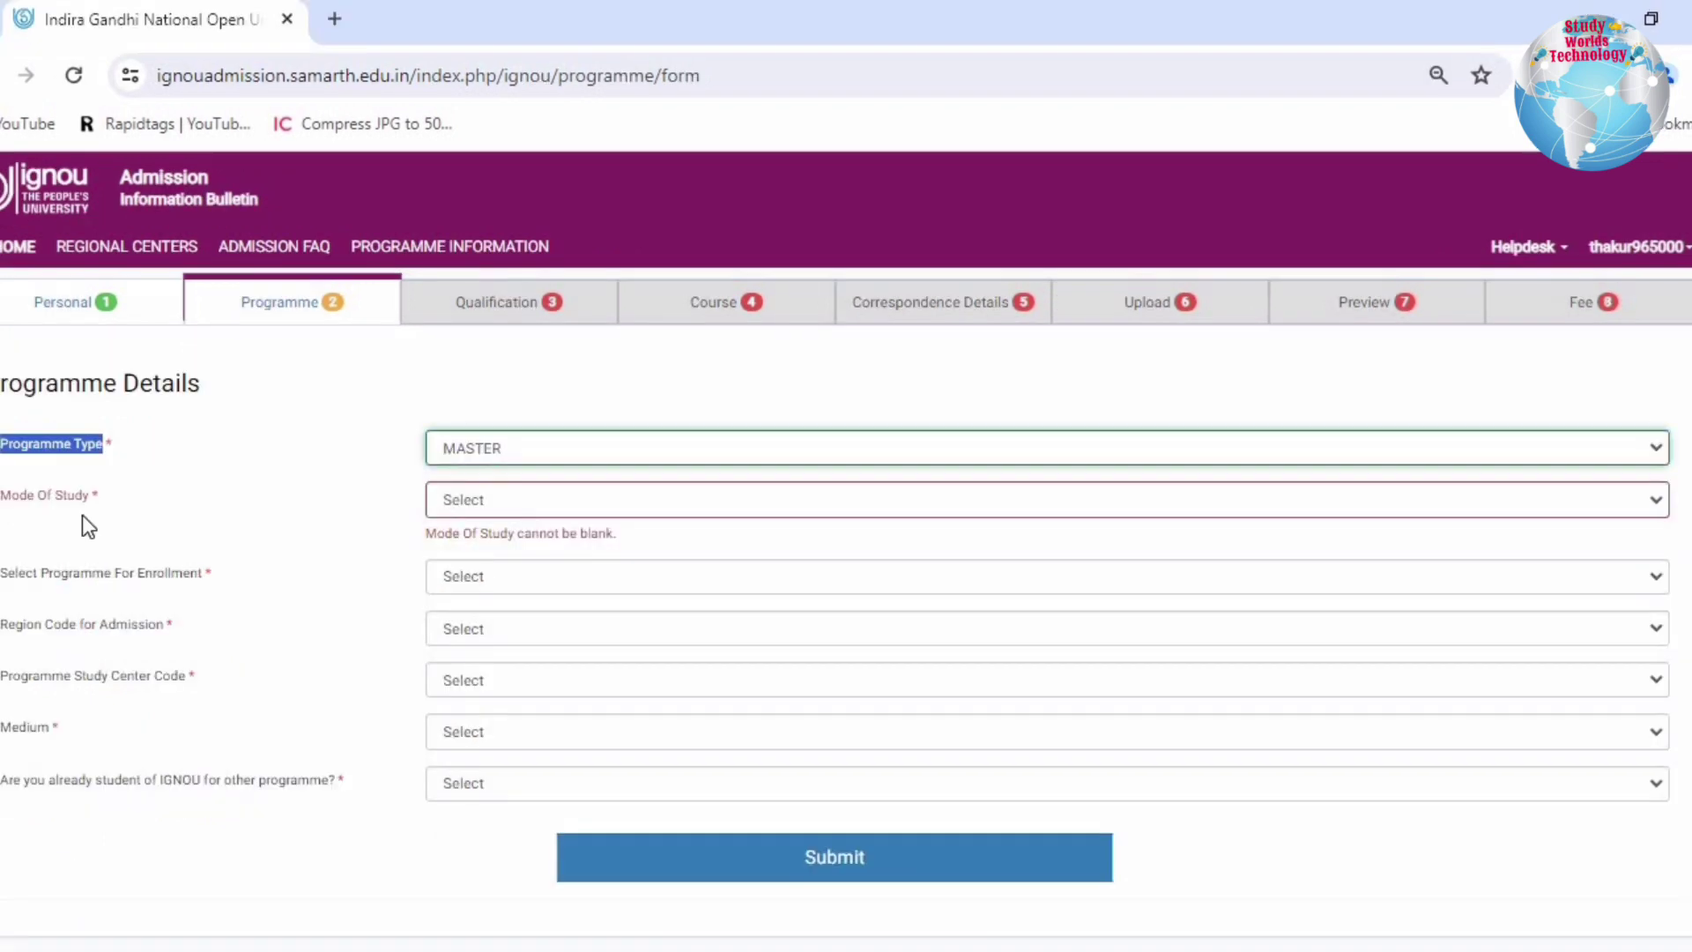
pyautogui.moveTo(2, 497); pyautogui.dragTo(413, 487)
pyautogui.click(437, 495)
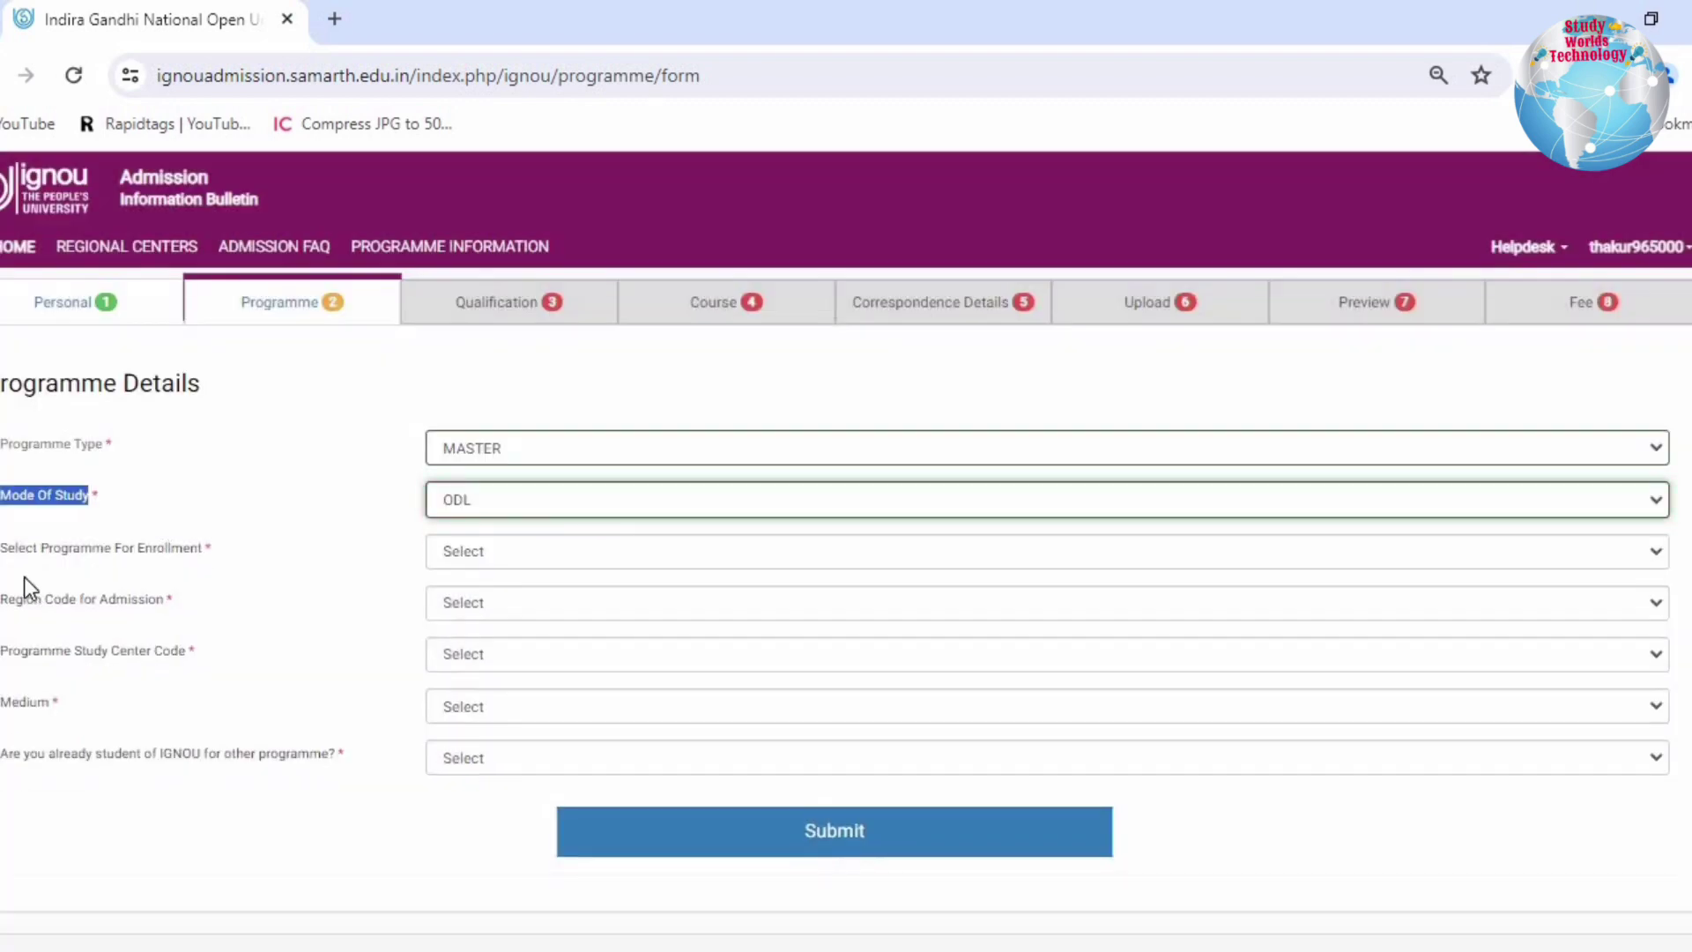
# Look through the available master's programmes and set the programme for enrollment to MCOM : MASTER OF COMMERCE(MCOM).
pyautogui.moveTo(7, 548); pyautogui.dragTo(275, 554)
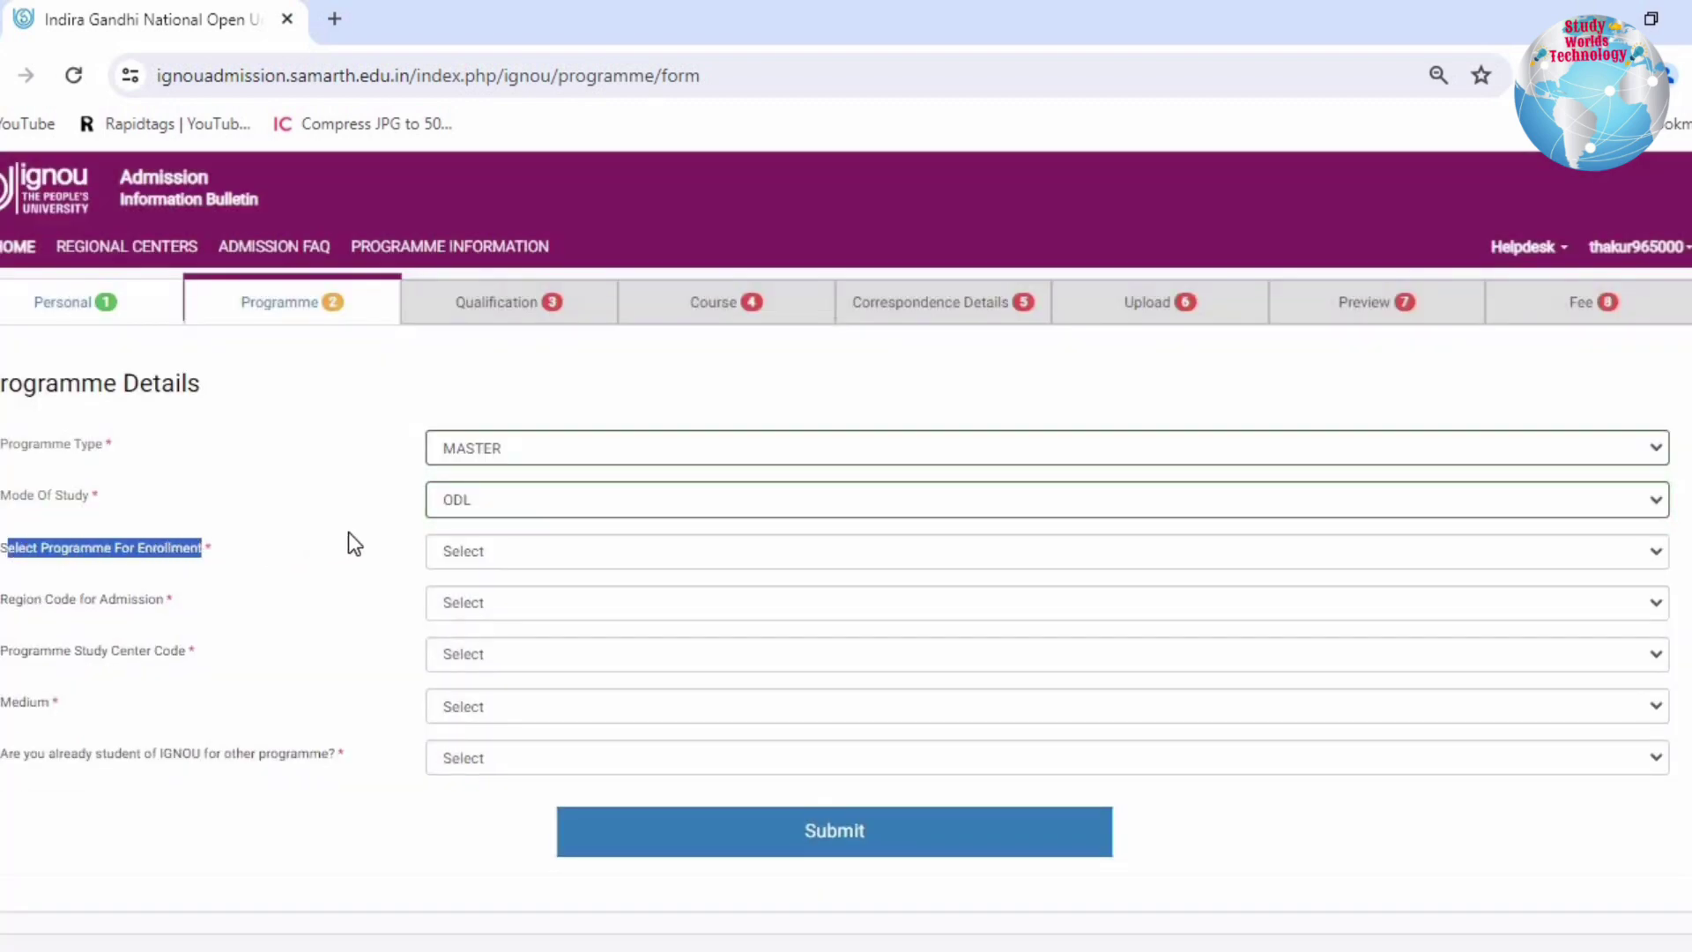
pyautogui.click(517, 543)
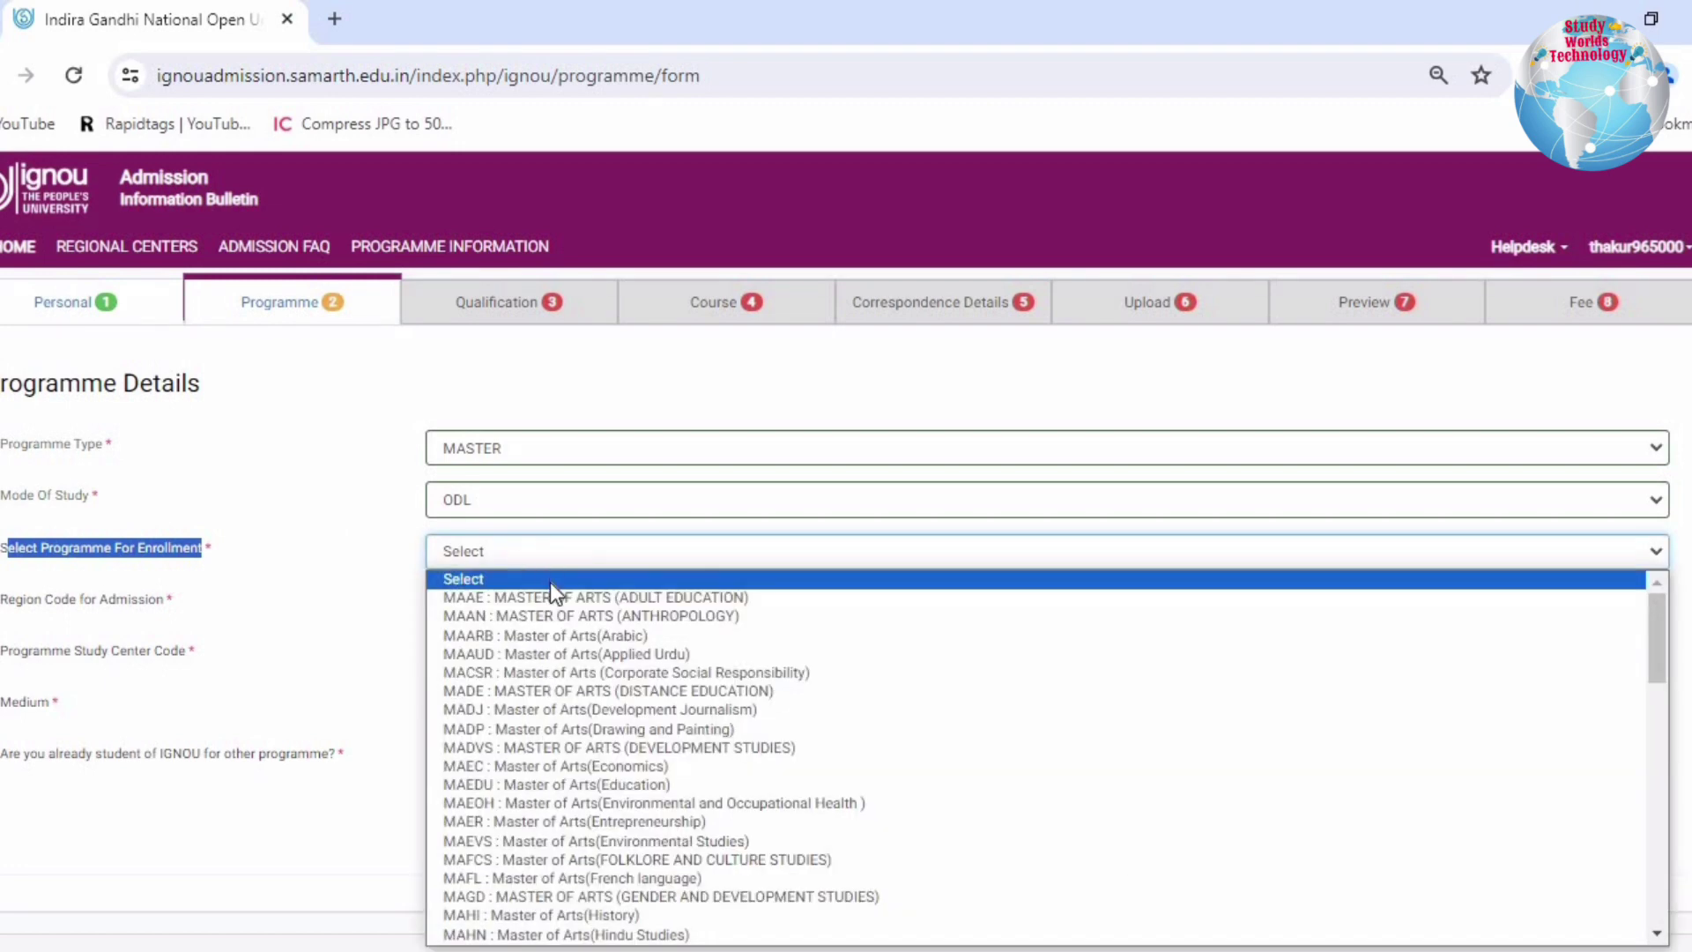
pyautogui.scroll(-3, 562, 607)
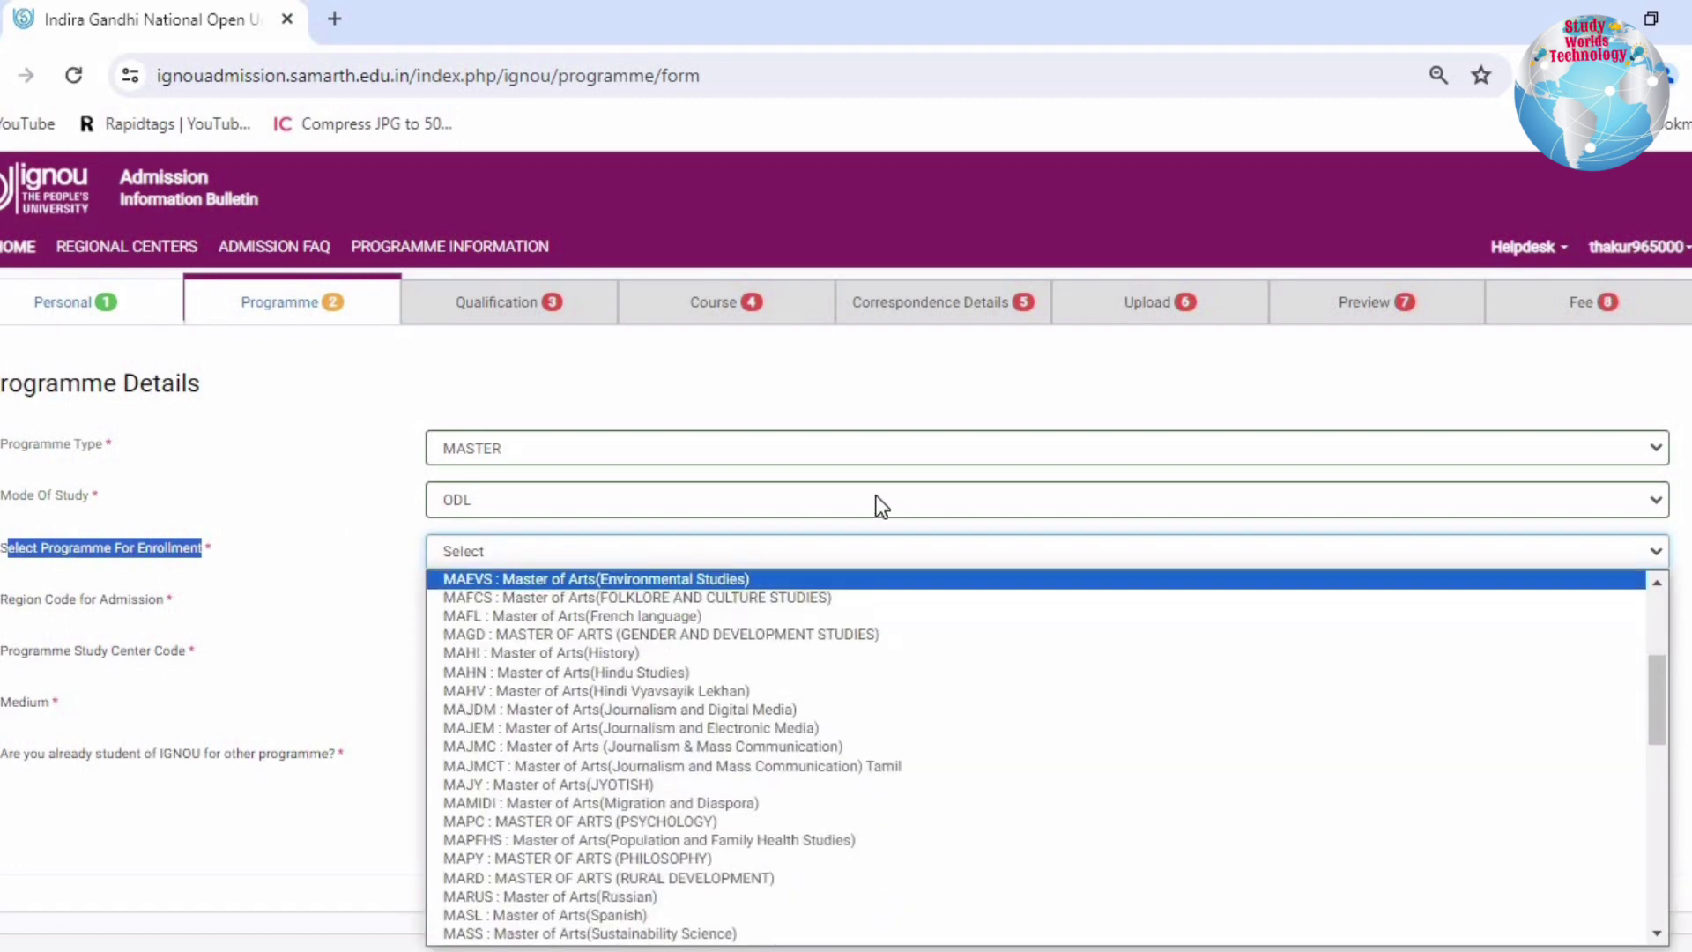
pyautogui.scroll(-1, 876, 499)
pyautogui.click(635, 515)
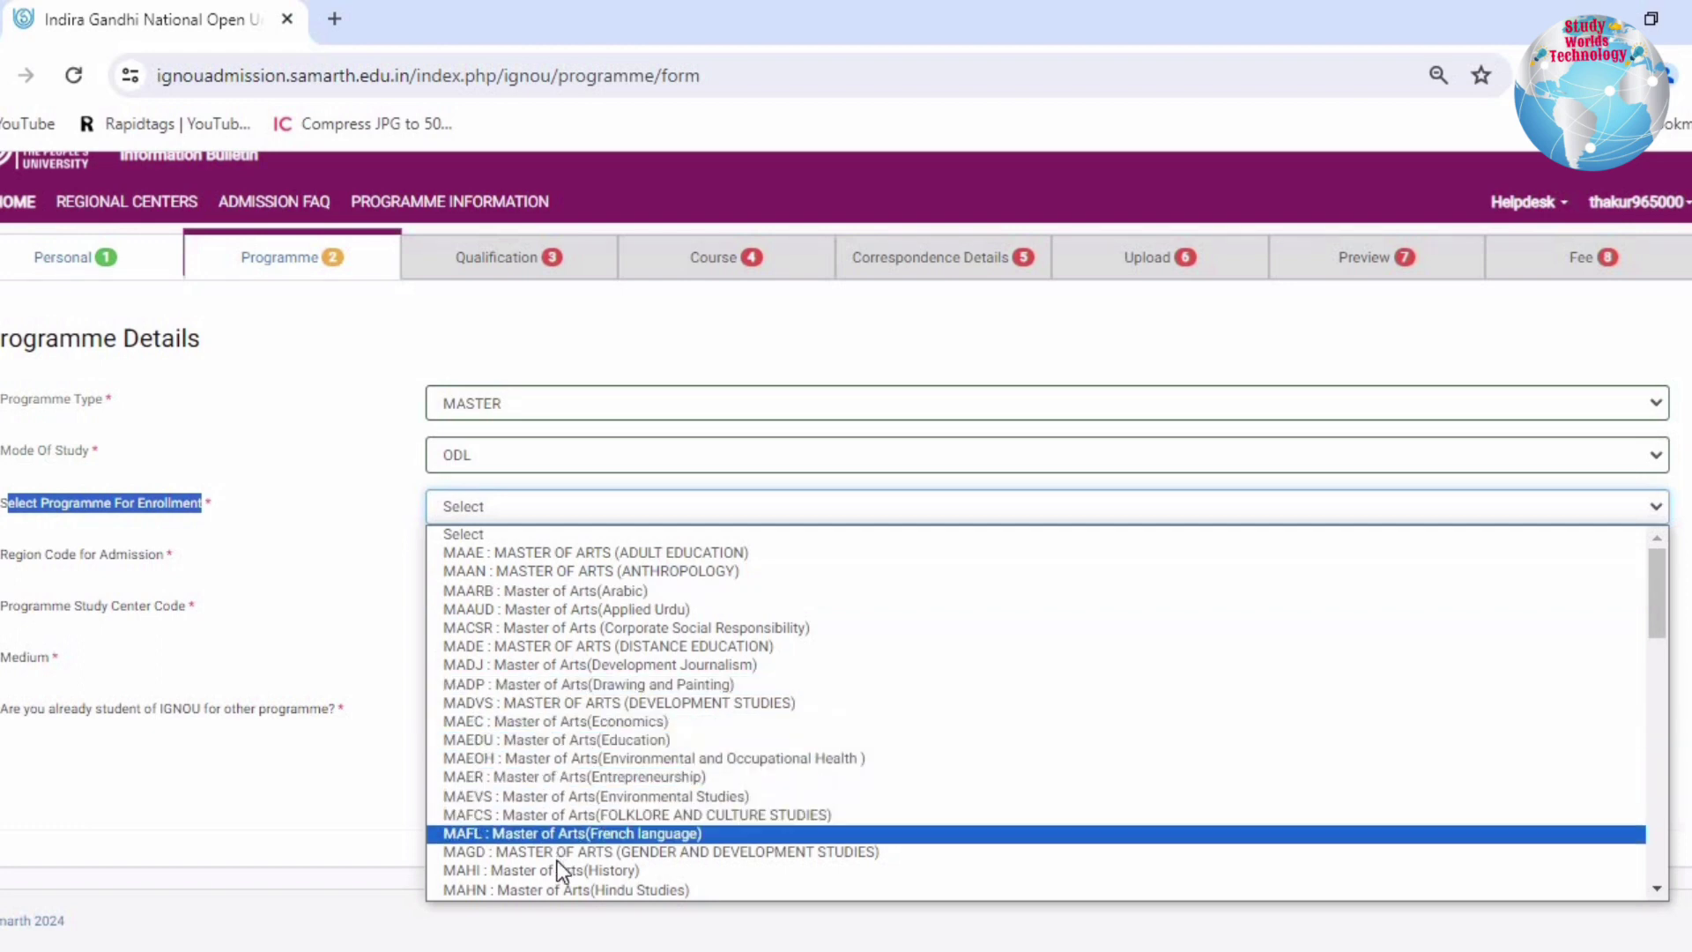
pyautogui.scroll(-3, 571, 806)
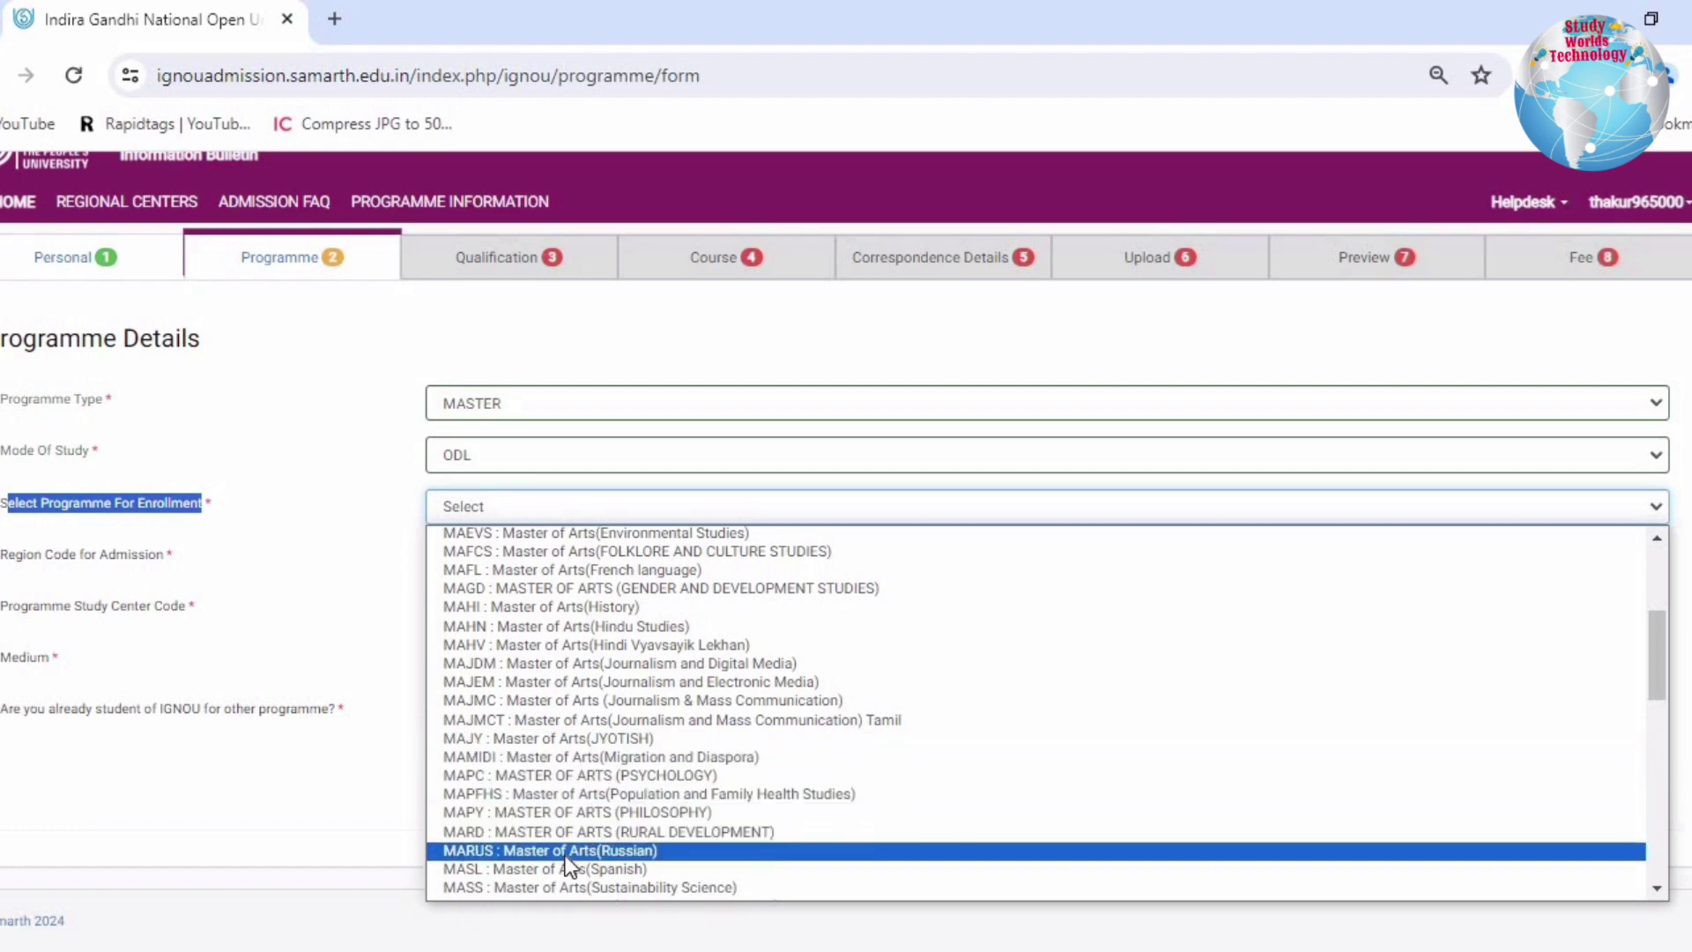
pyautogui.scroll(-8, 564, 859)
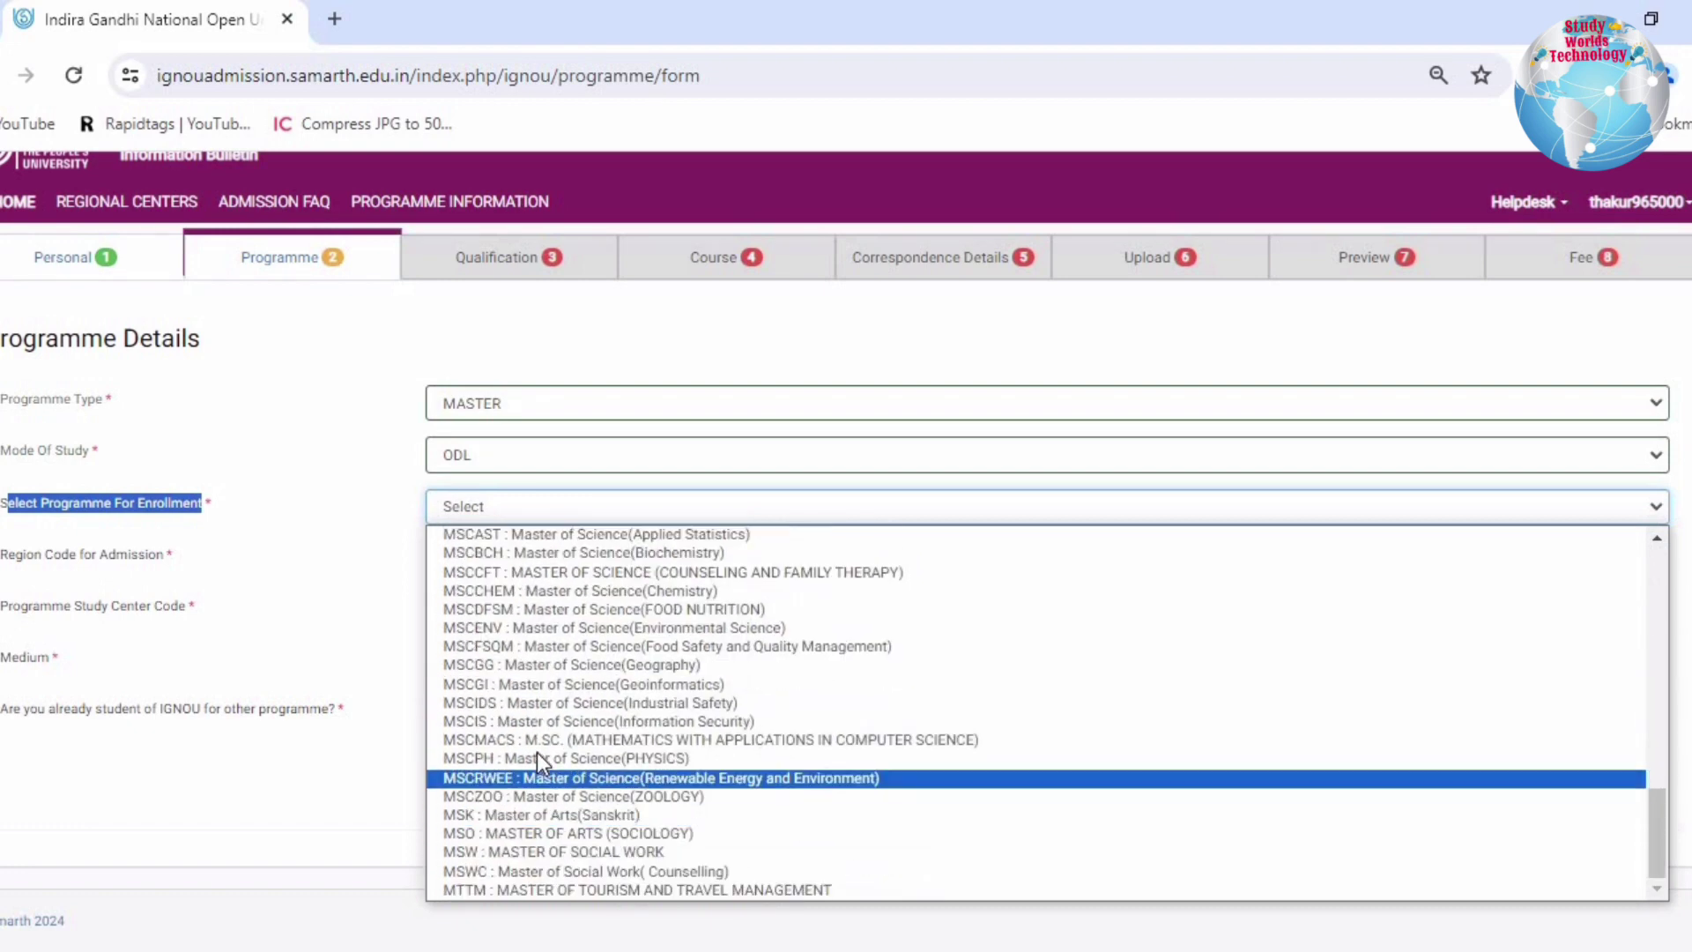
pyautogui.scroll(3, 536, 745)
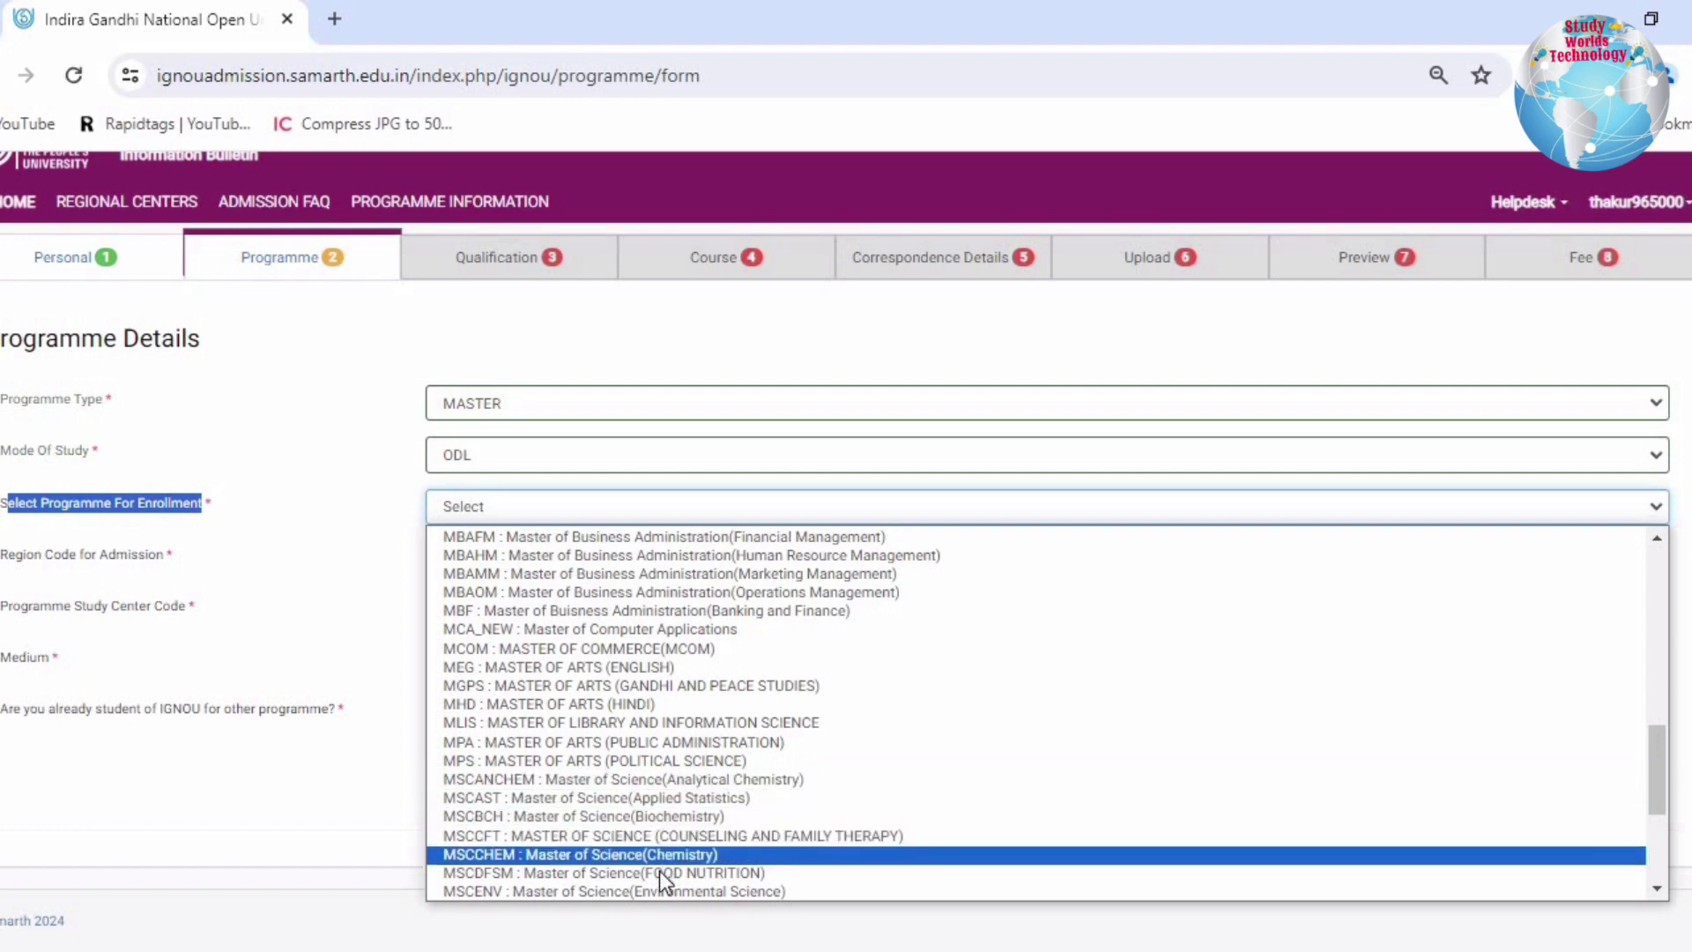
pyautogui.scroll(-3, 618, 839)
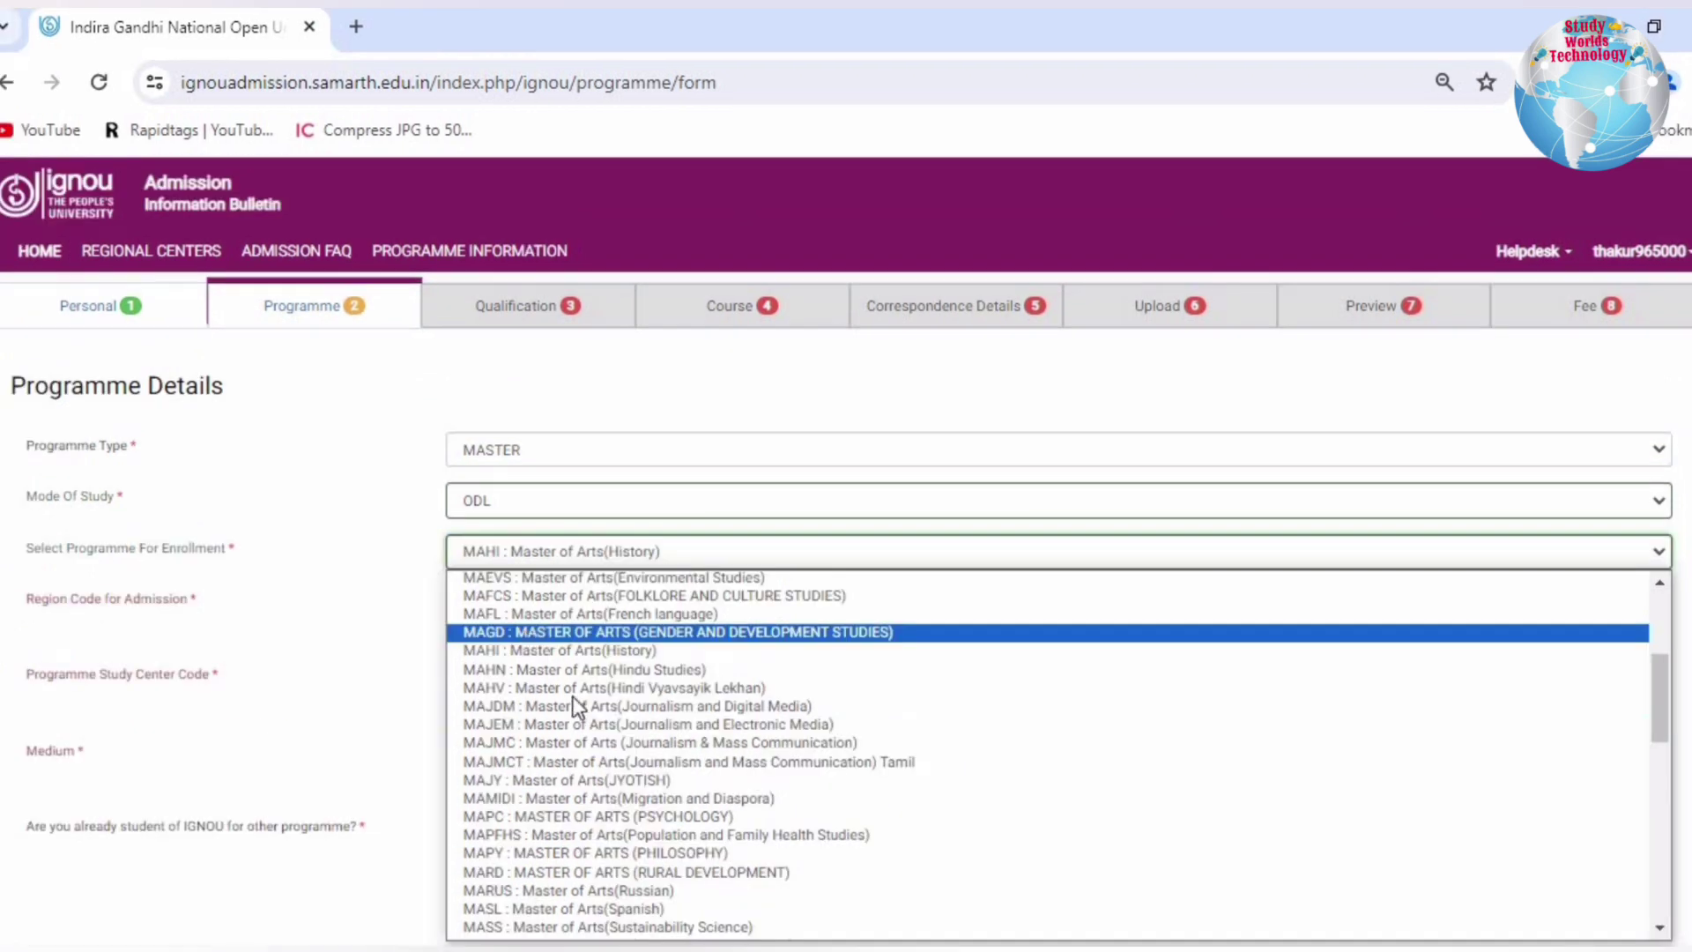
pyautogui.scroll(-3, 577, 714)
pyautogui.scroll(-3, 579, 723)
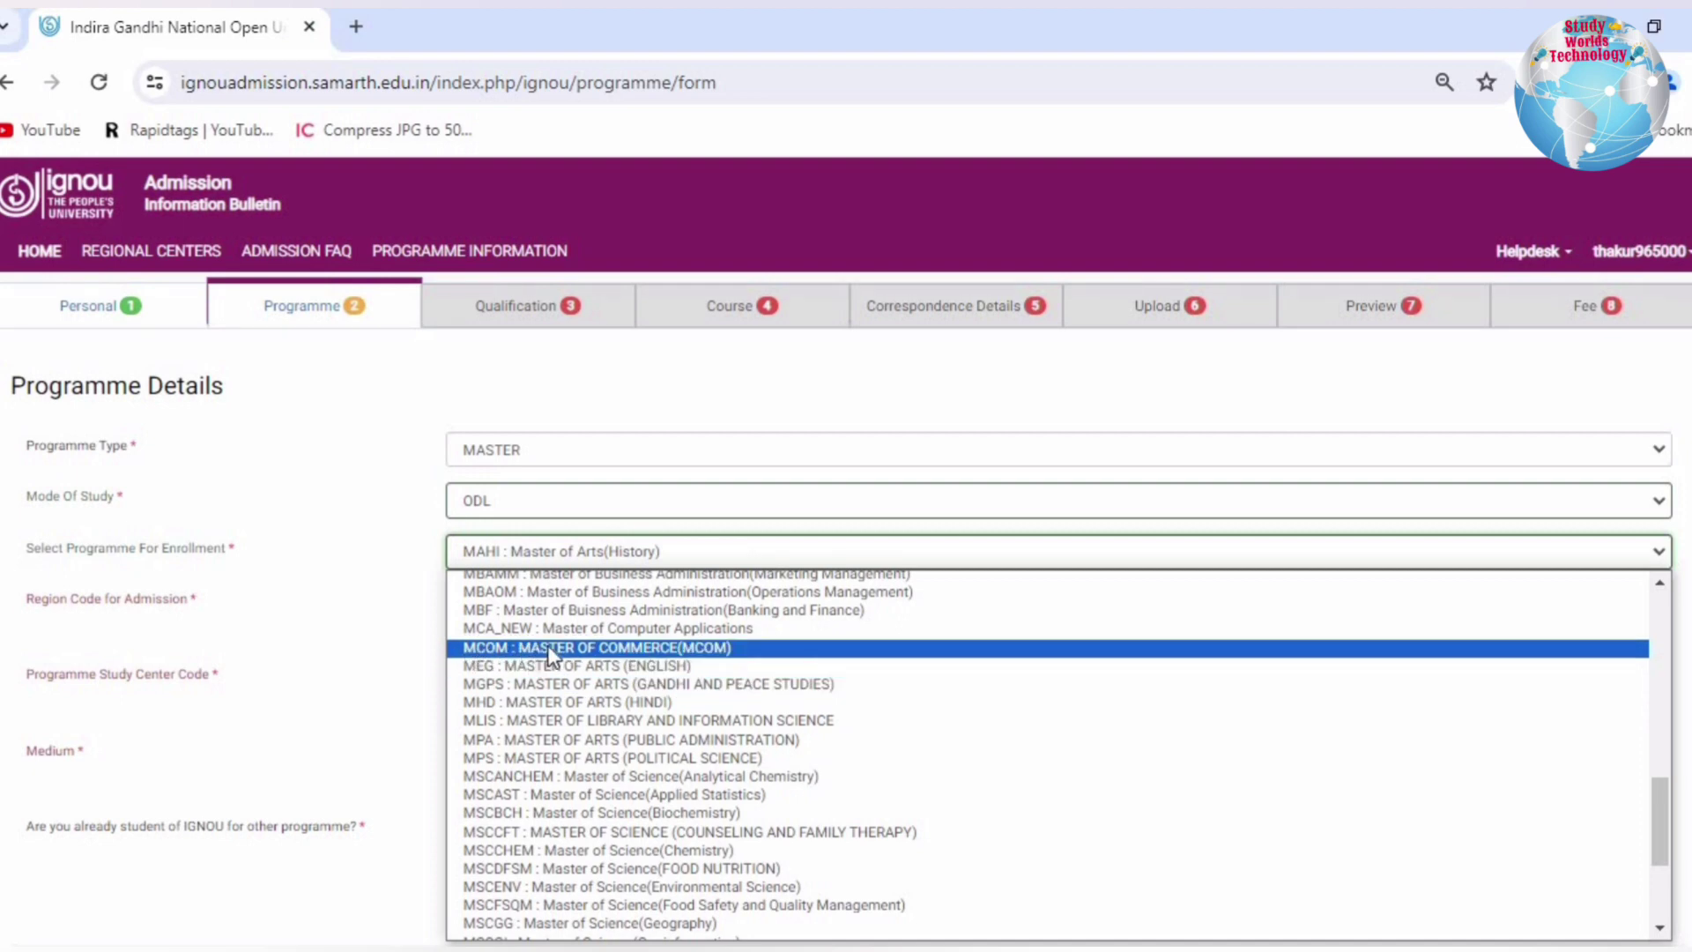
pyautogui.click(620, 650)
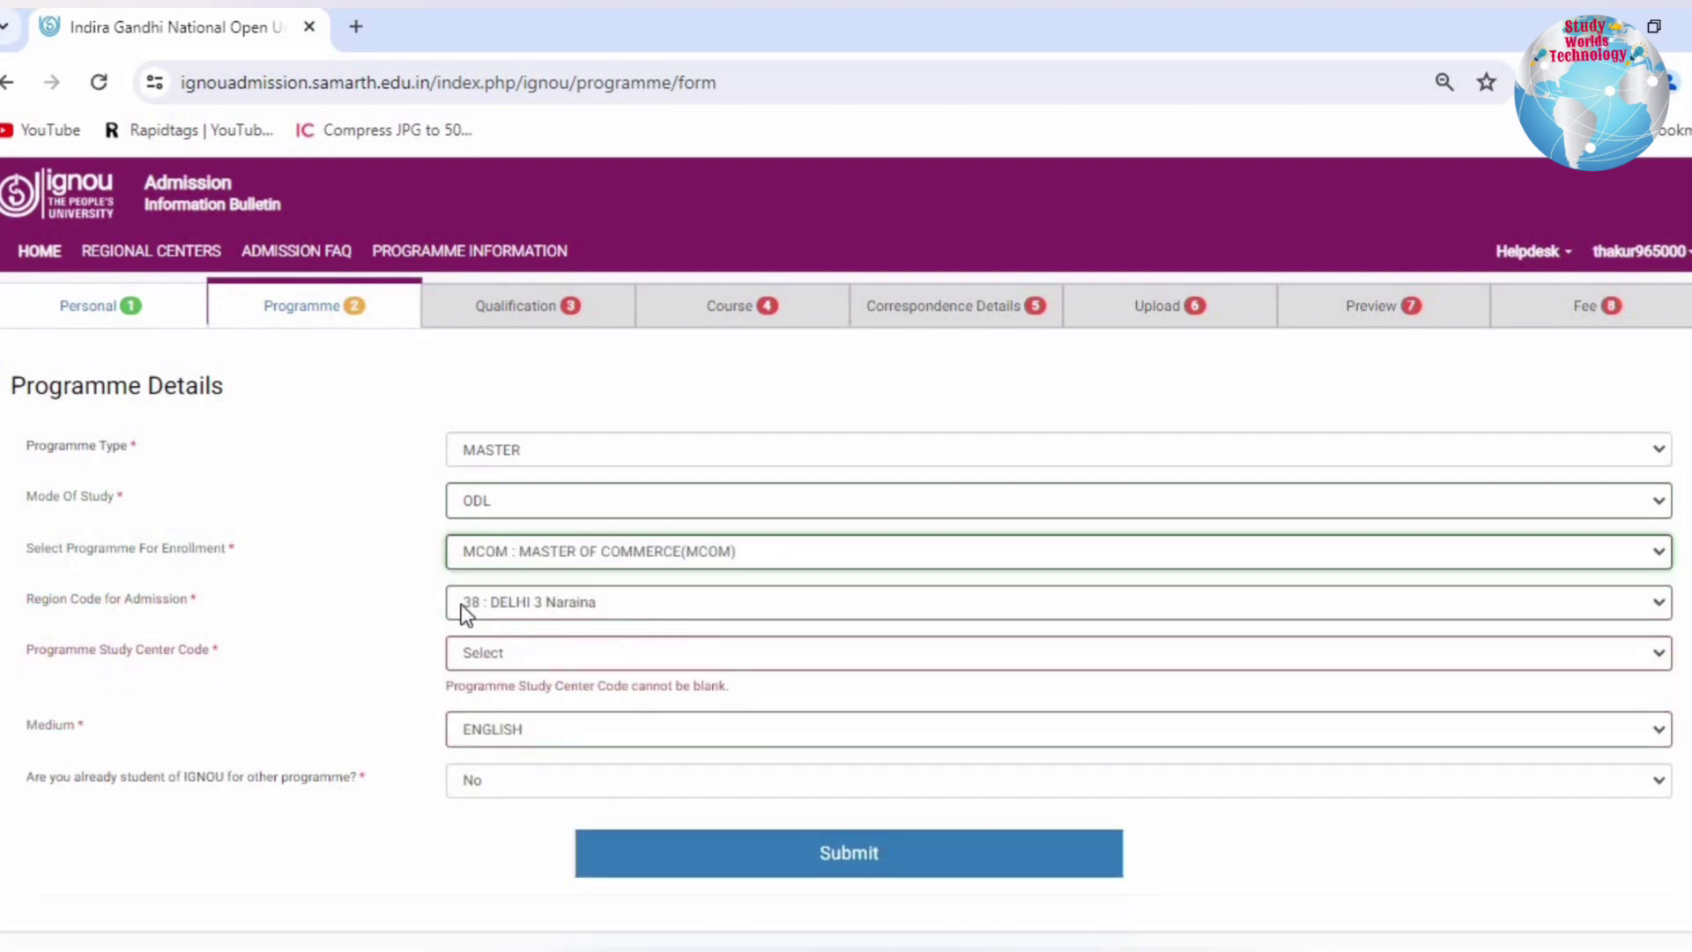
# Set the region code for admission to 29 : DELHI 2.
pyautogui.click(462, 604)
pyautogui.scroll(1, 546, 410)
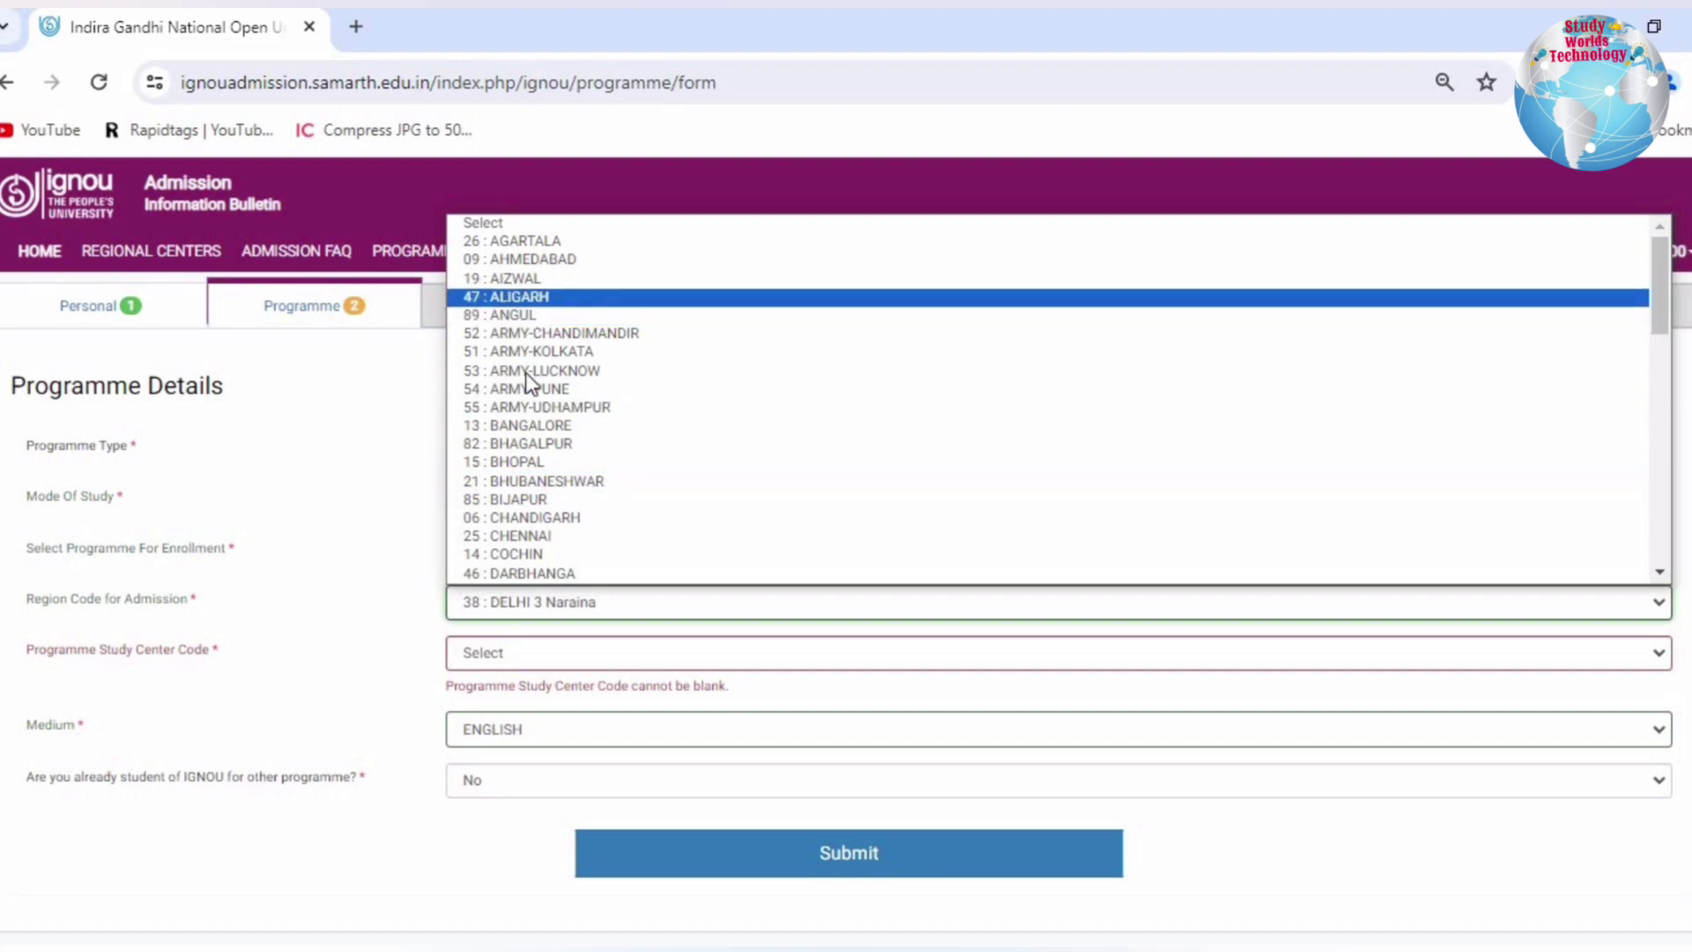
pyautogui.scroll(-2, 515, 529)
pyautogui.scroll(-1, 516, 529)
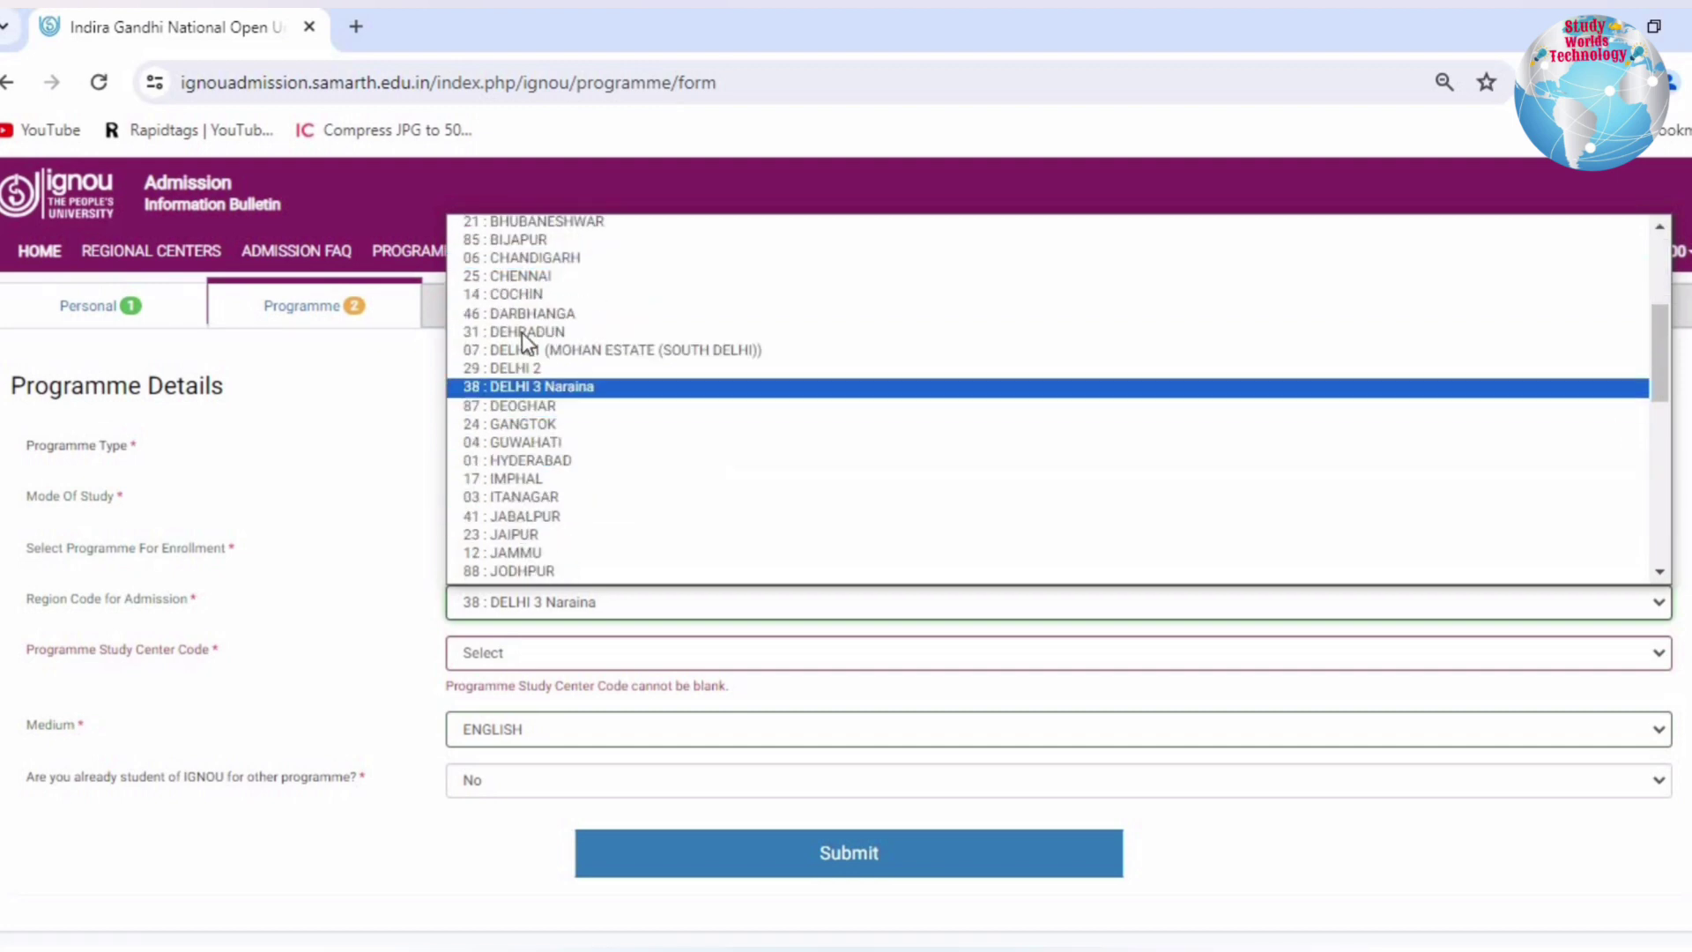
pyautogui.click(539, 368)
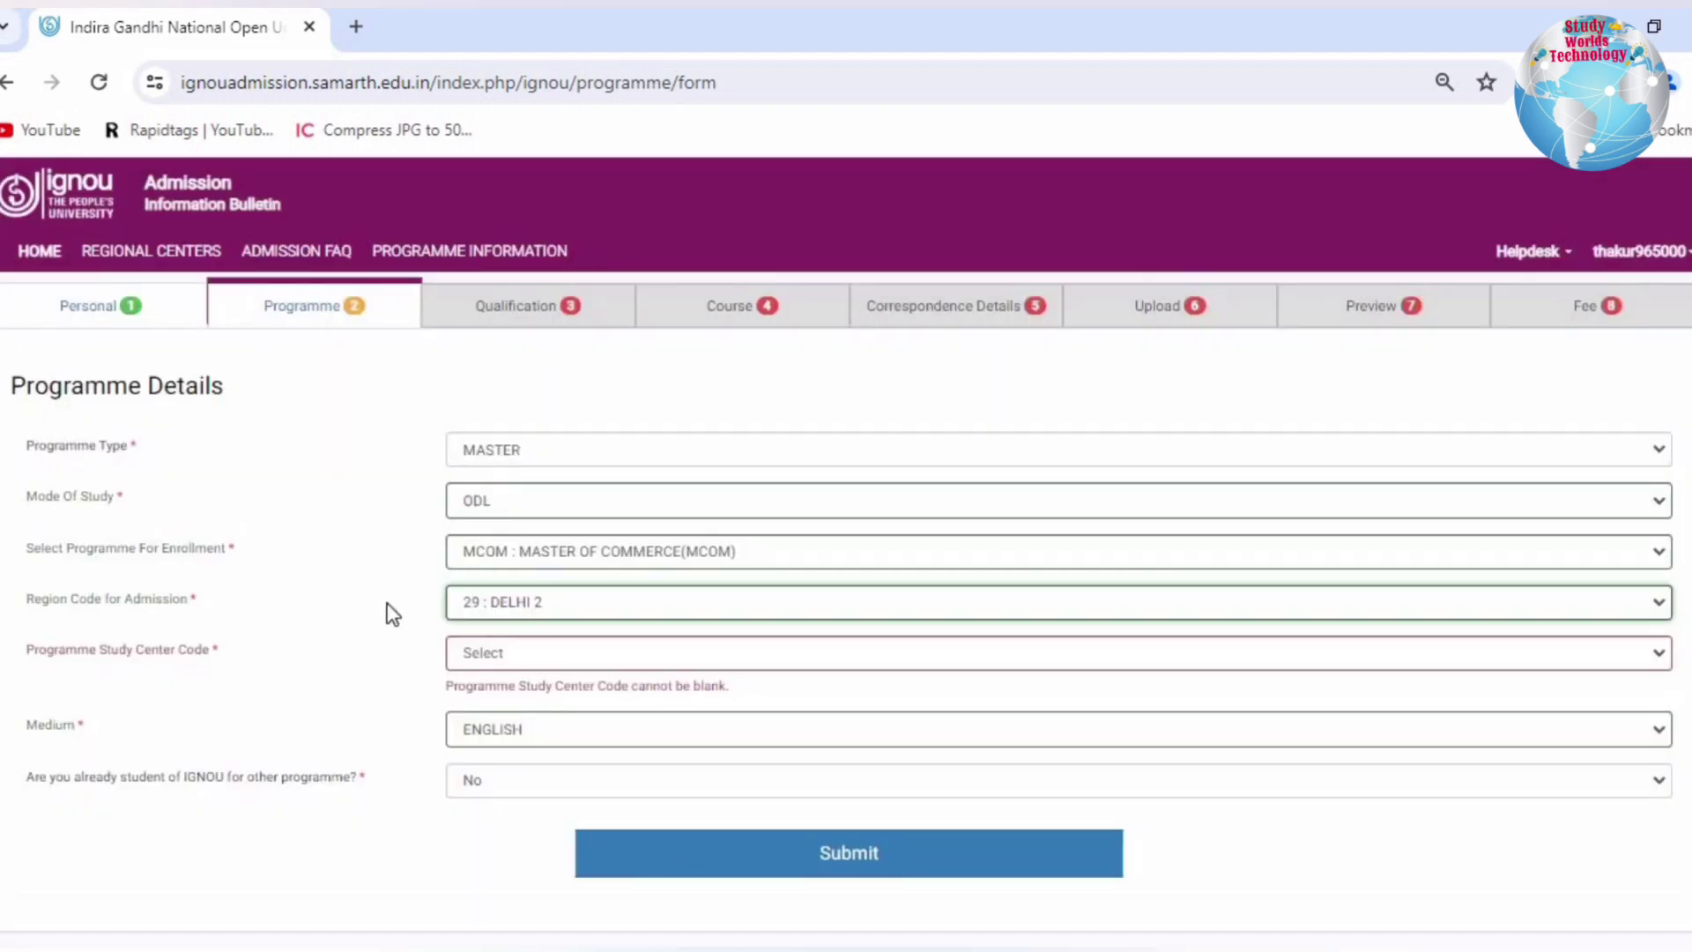
# Set the programme study center to 29052 : HANSRAJ COLLEGE (29052) (DELHI) and keep ENGLISH as the medium.
pyautogui.moveTo(61, 649); pyautogui.dragTo(227, 654)
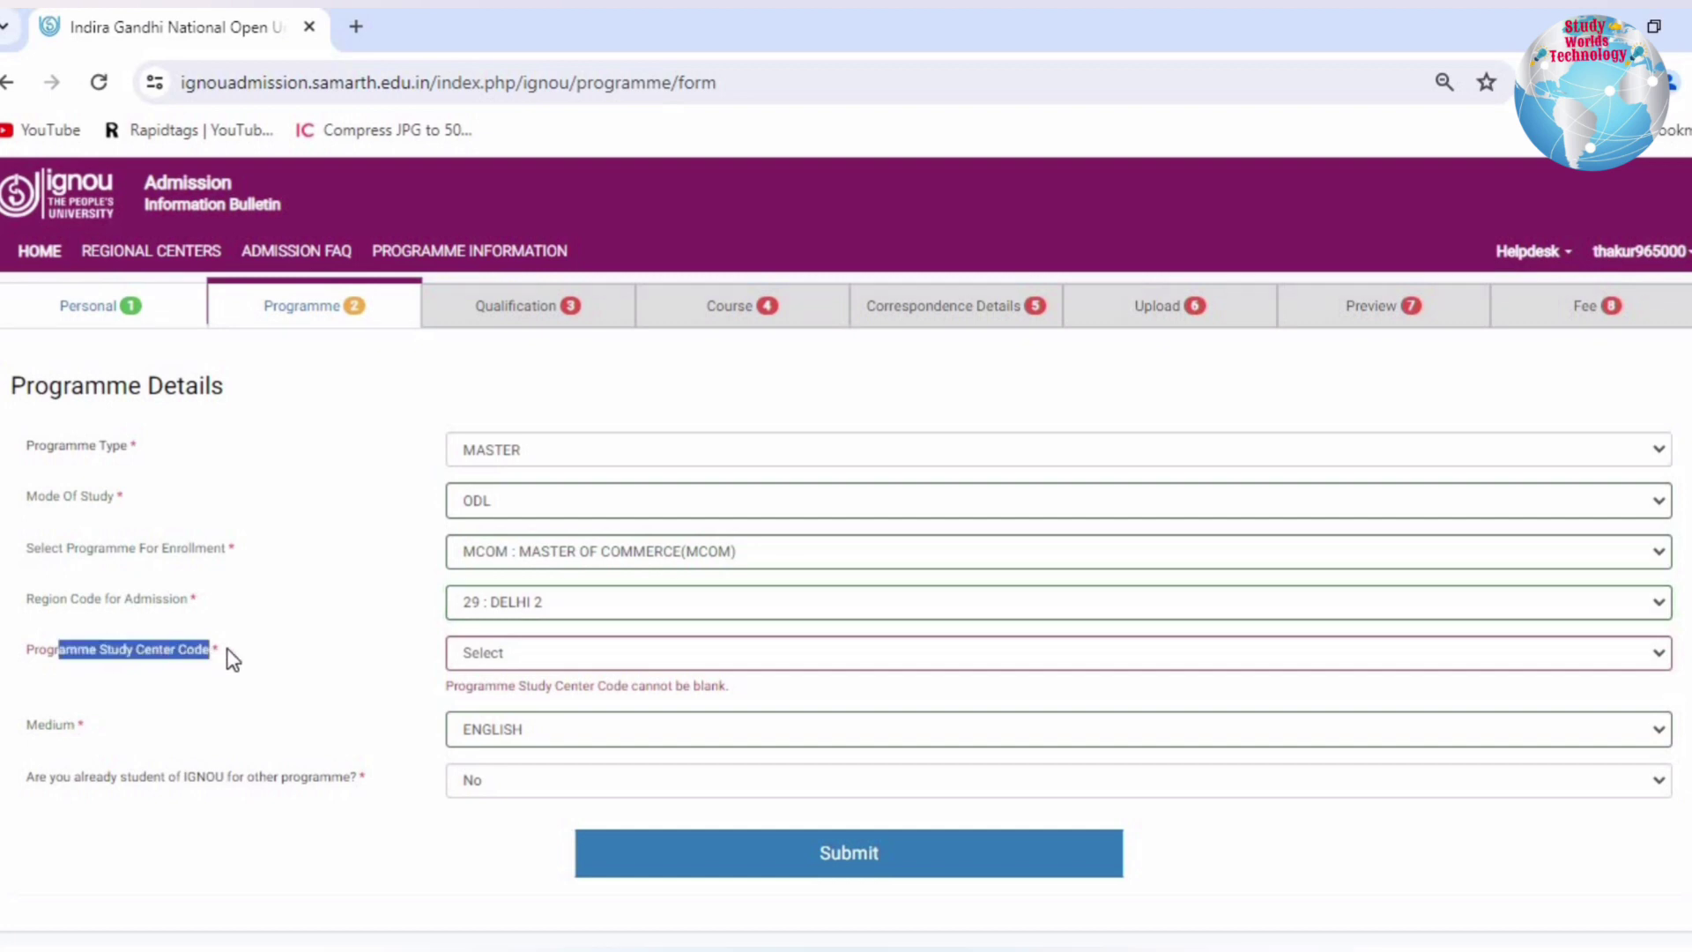
pyautogui.click(471, 650)
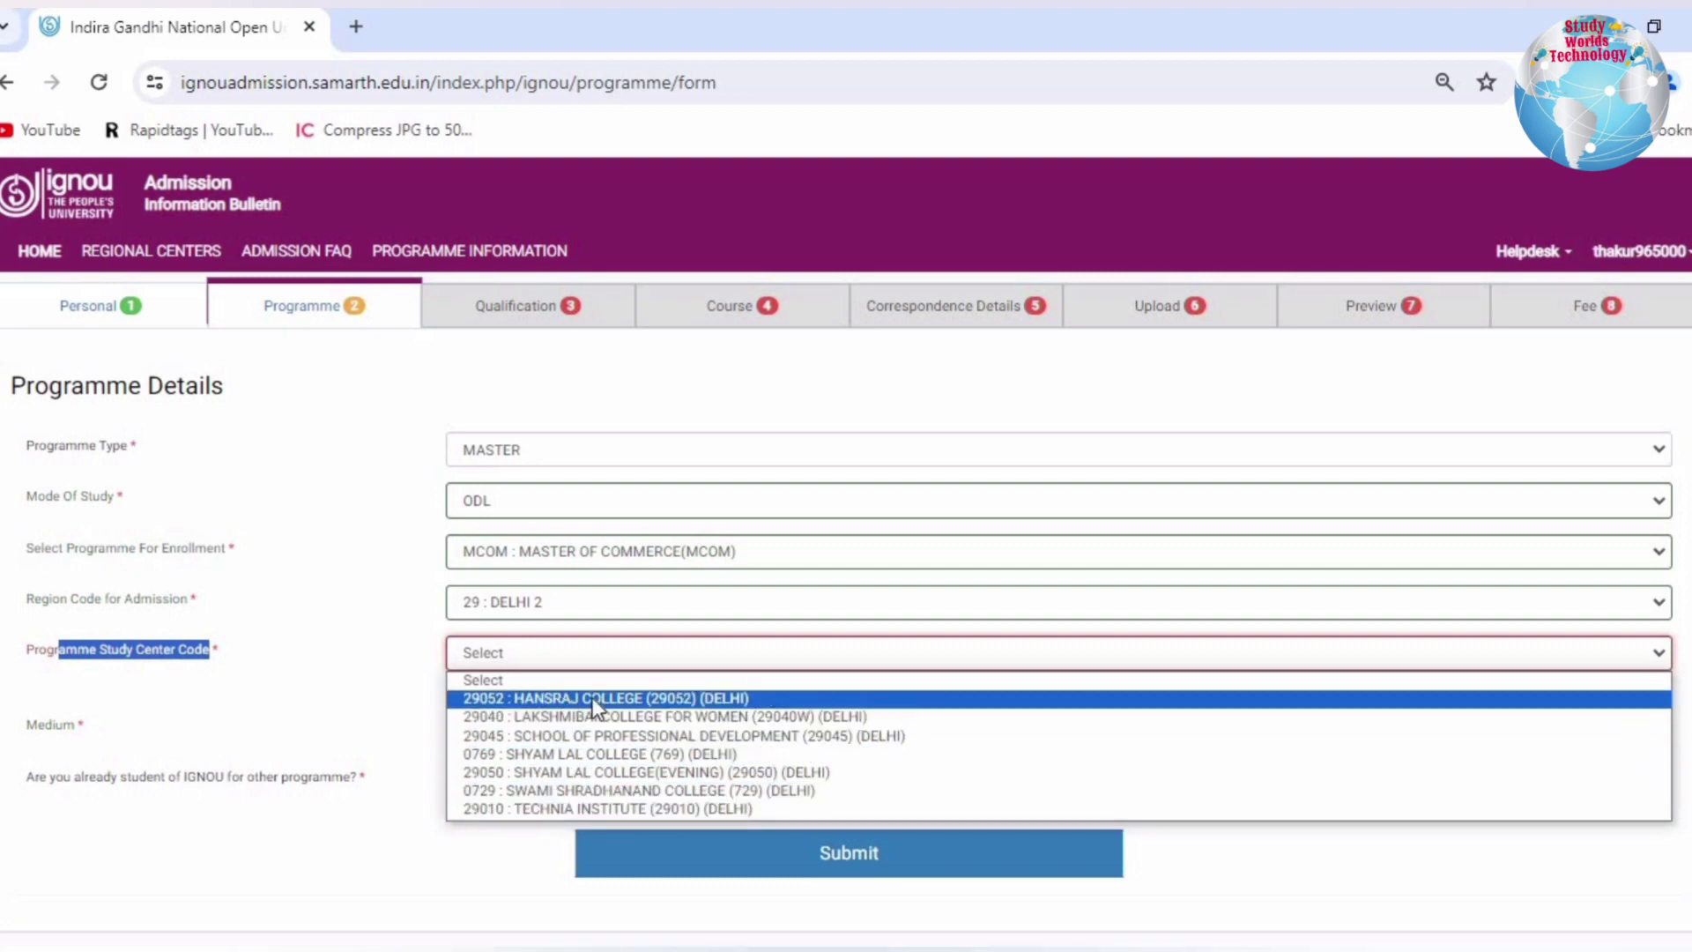
pyautogui.click(620, 697)
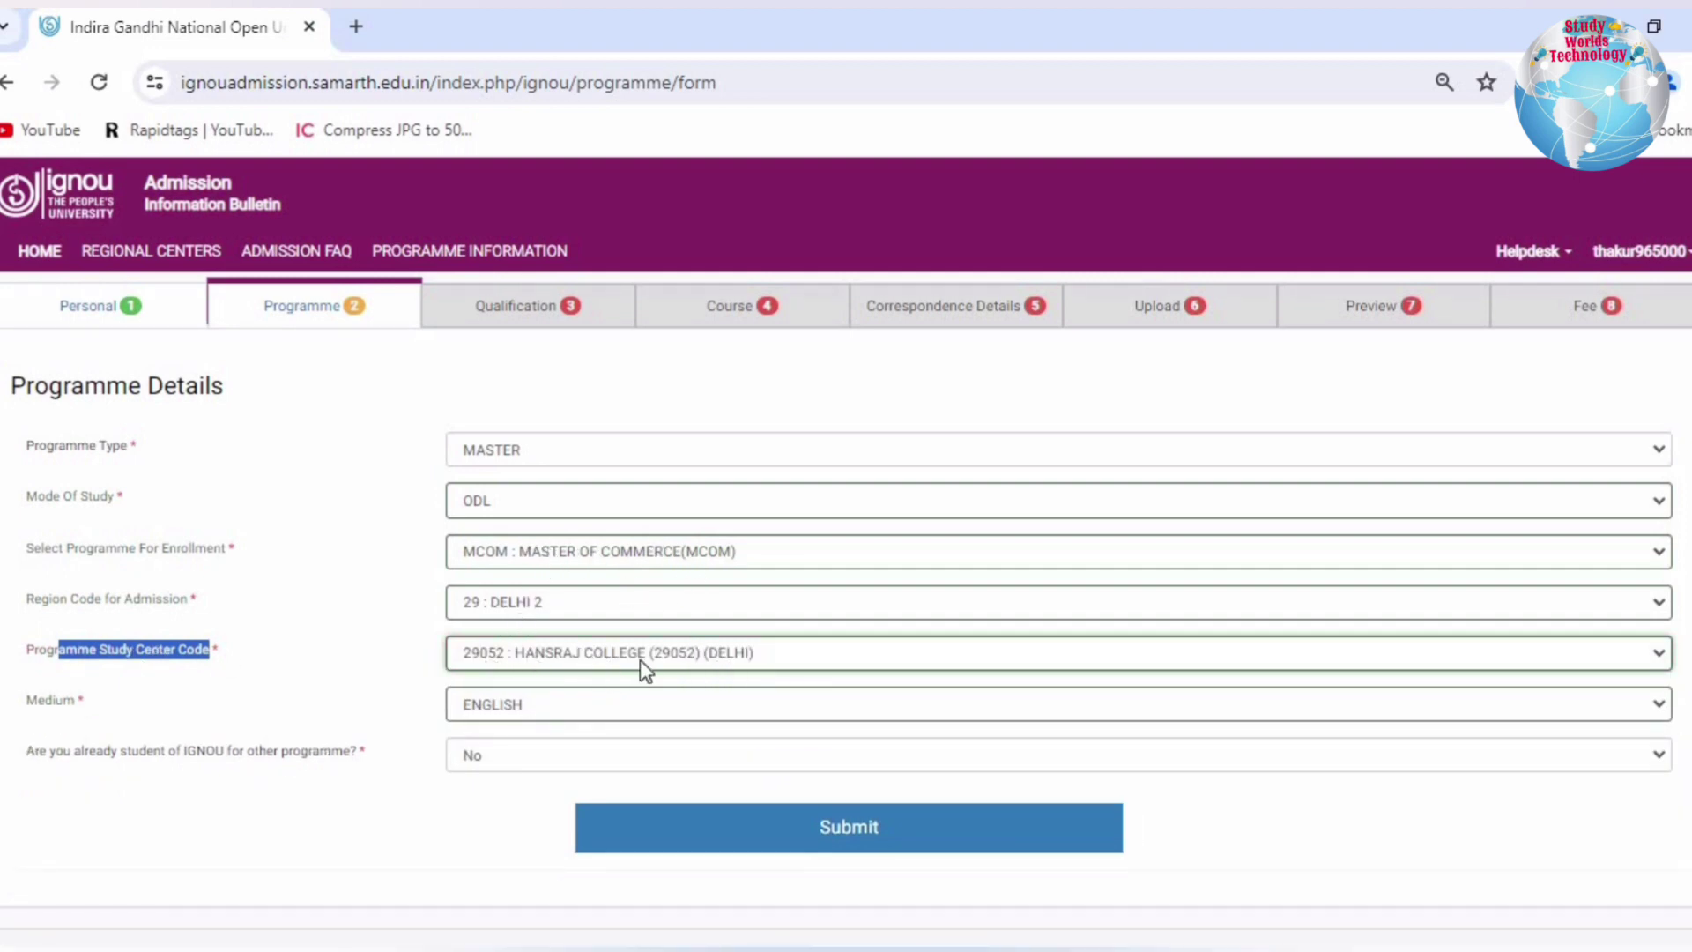
pyautogui.doubleClick(30, 700)
pyautogui.click(548, 714)
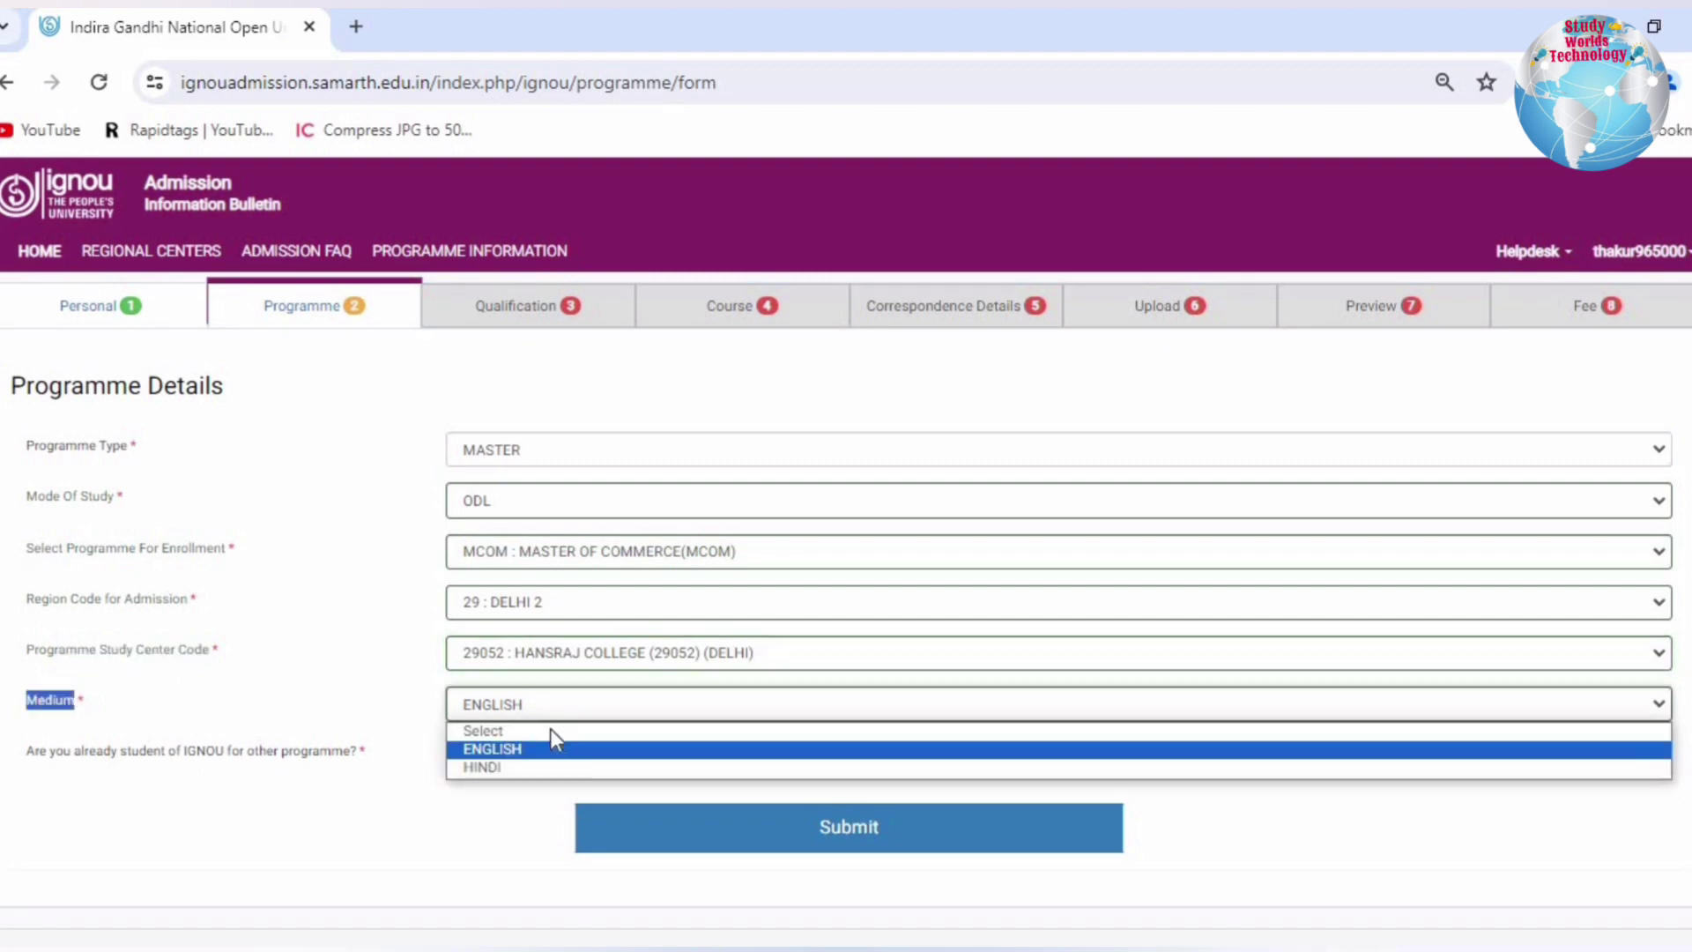
pyautogui.click(95, 751)
# Try Yes for already being a student of IGNOU for another programme.
pyautogui.moveTo(39, 750); pyautogui.dragTo(381, 759)
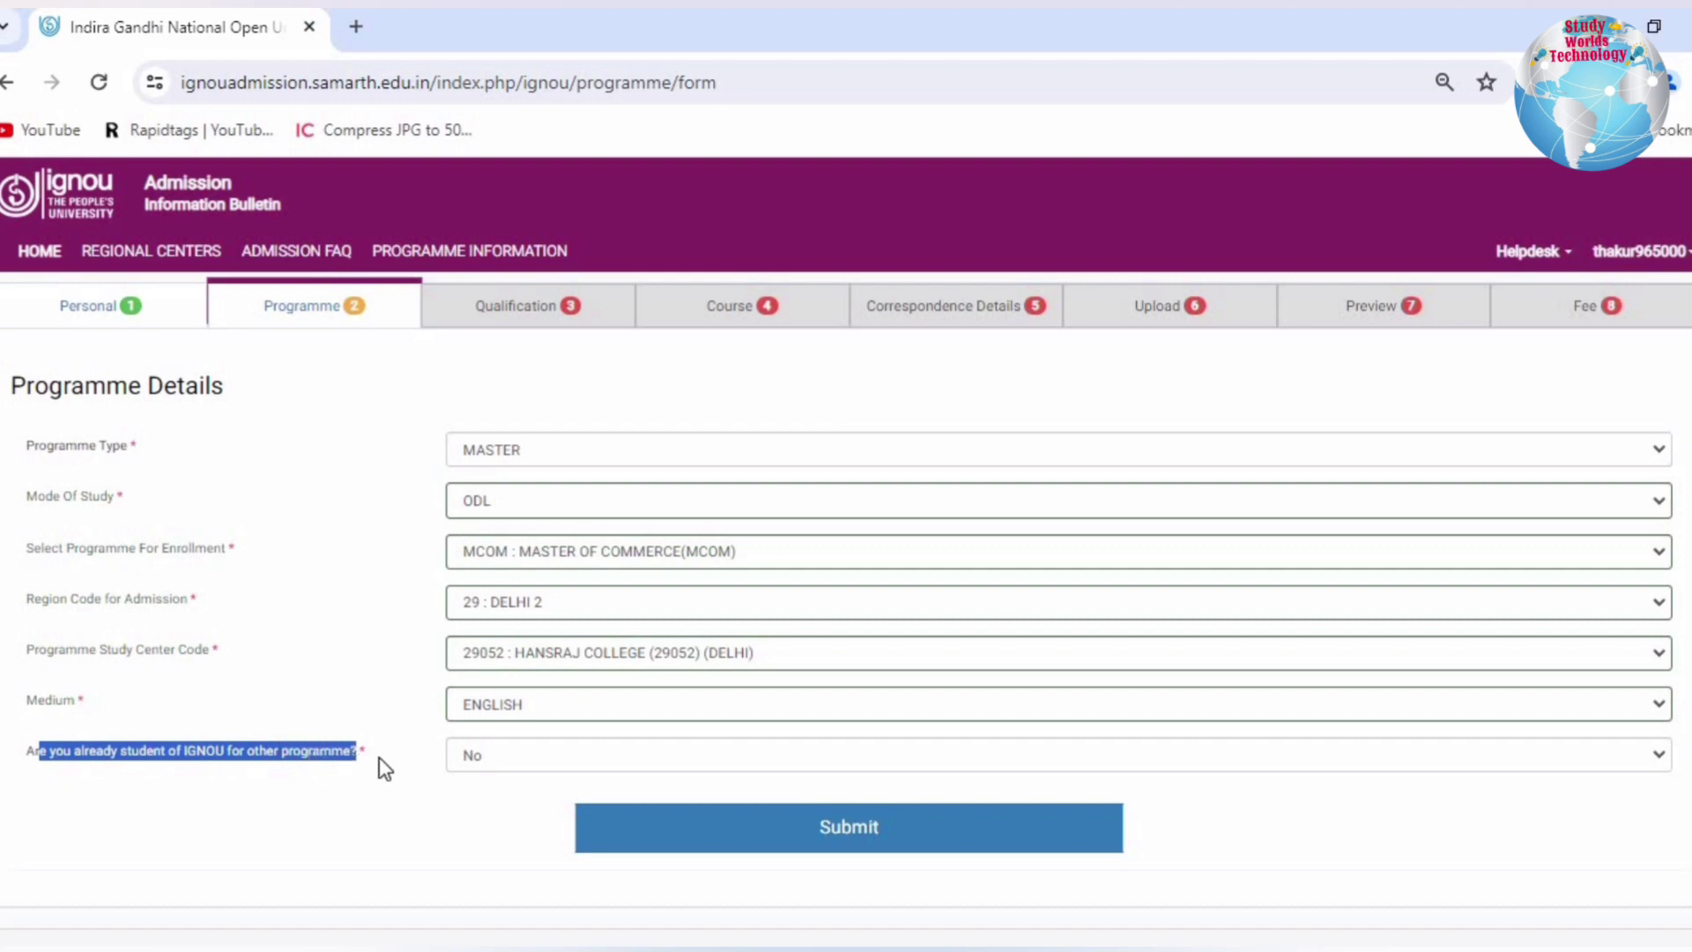
pyautogui.click(471, 756)
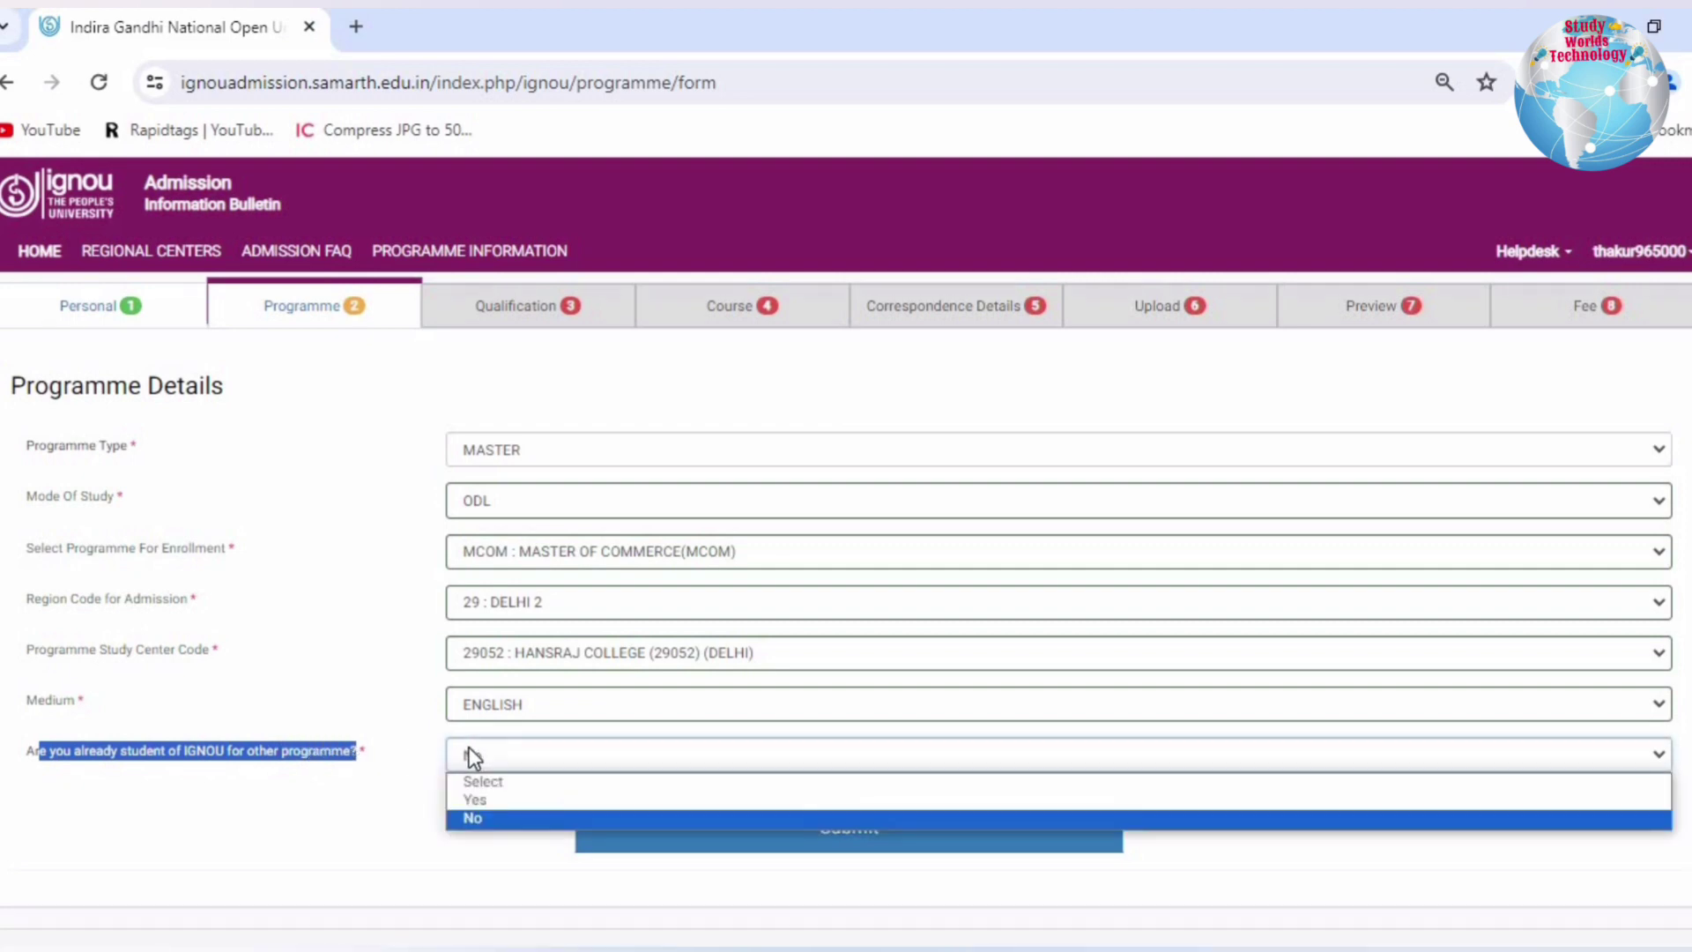
pyautogui.click(488, 804)
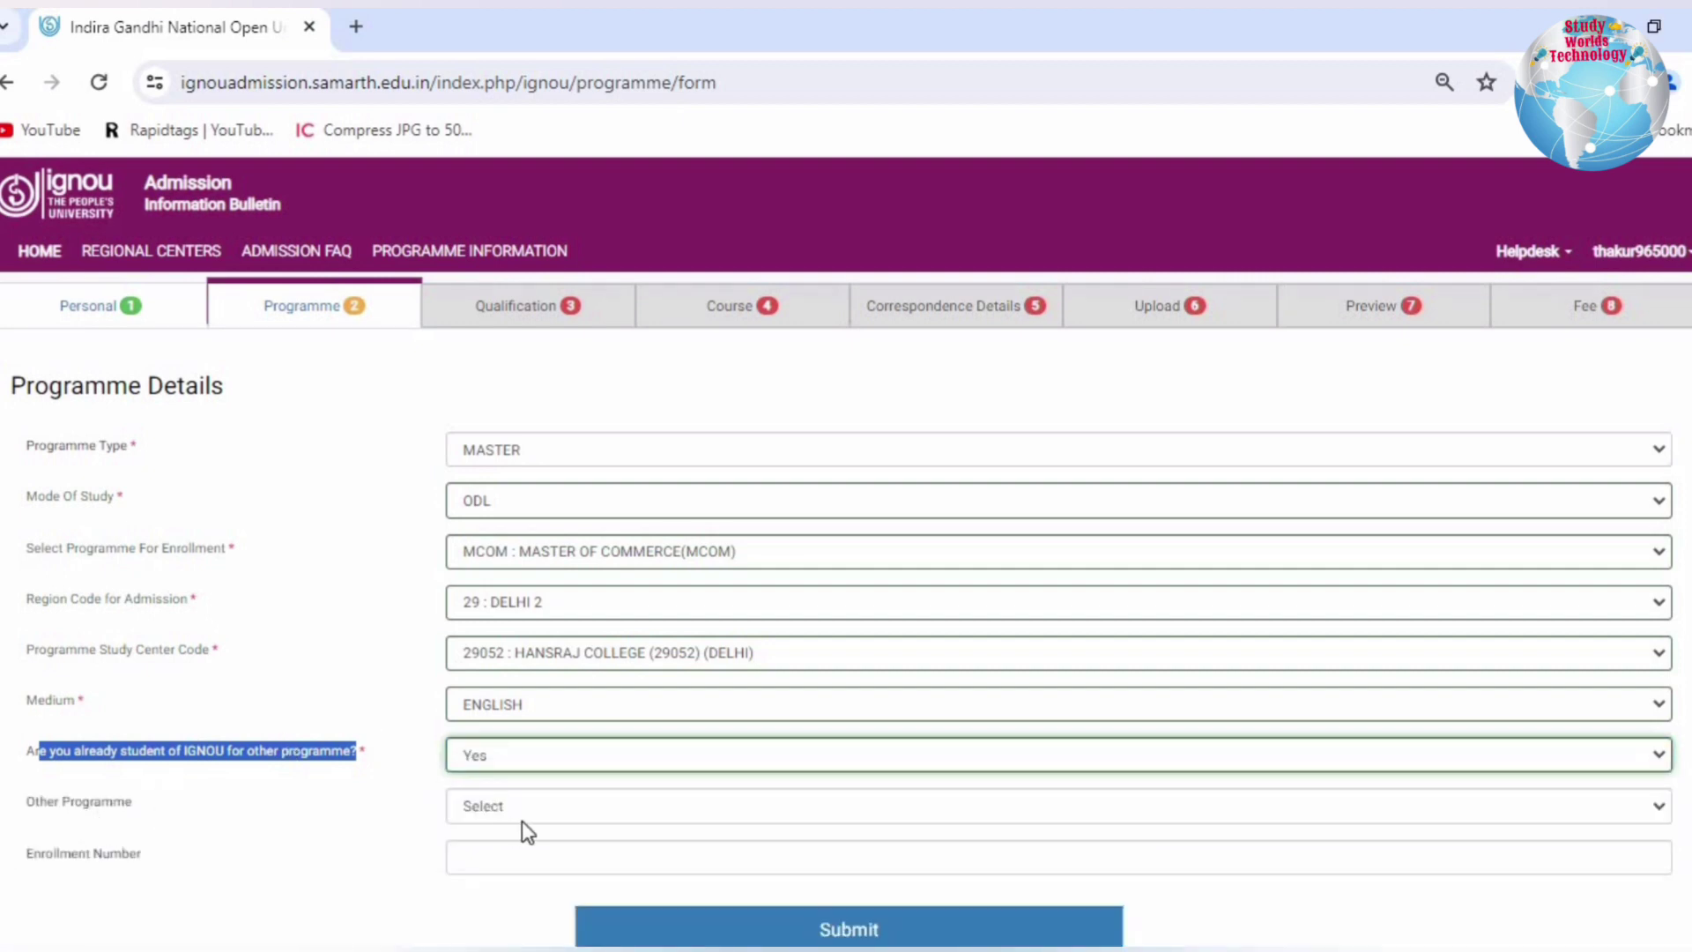
# Answer No to already being an IGNOU student, then submit the programme details and proceed to the qualification section.
pyautogui.click(487, 756)
pyautogui.click(488, 818)
pyautogui.click(890, 846)
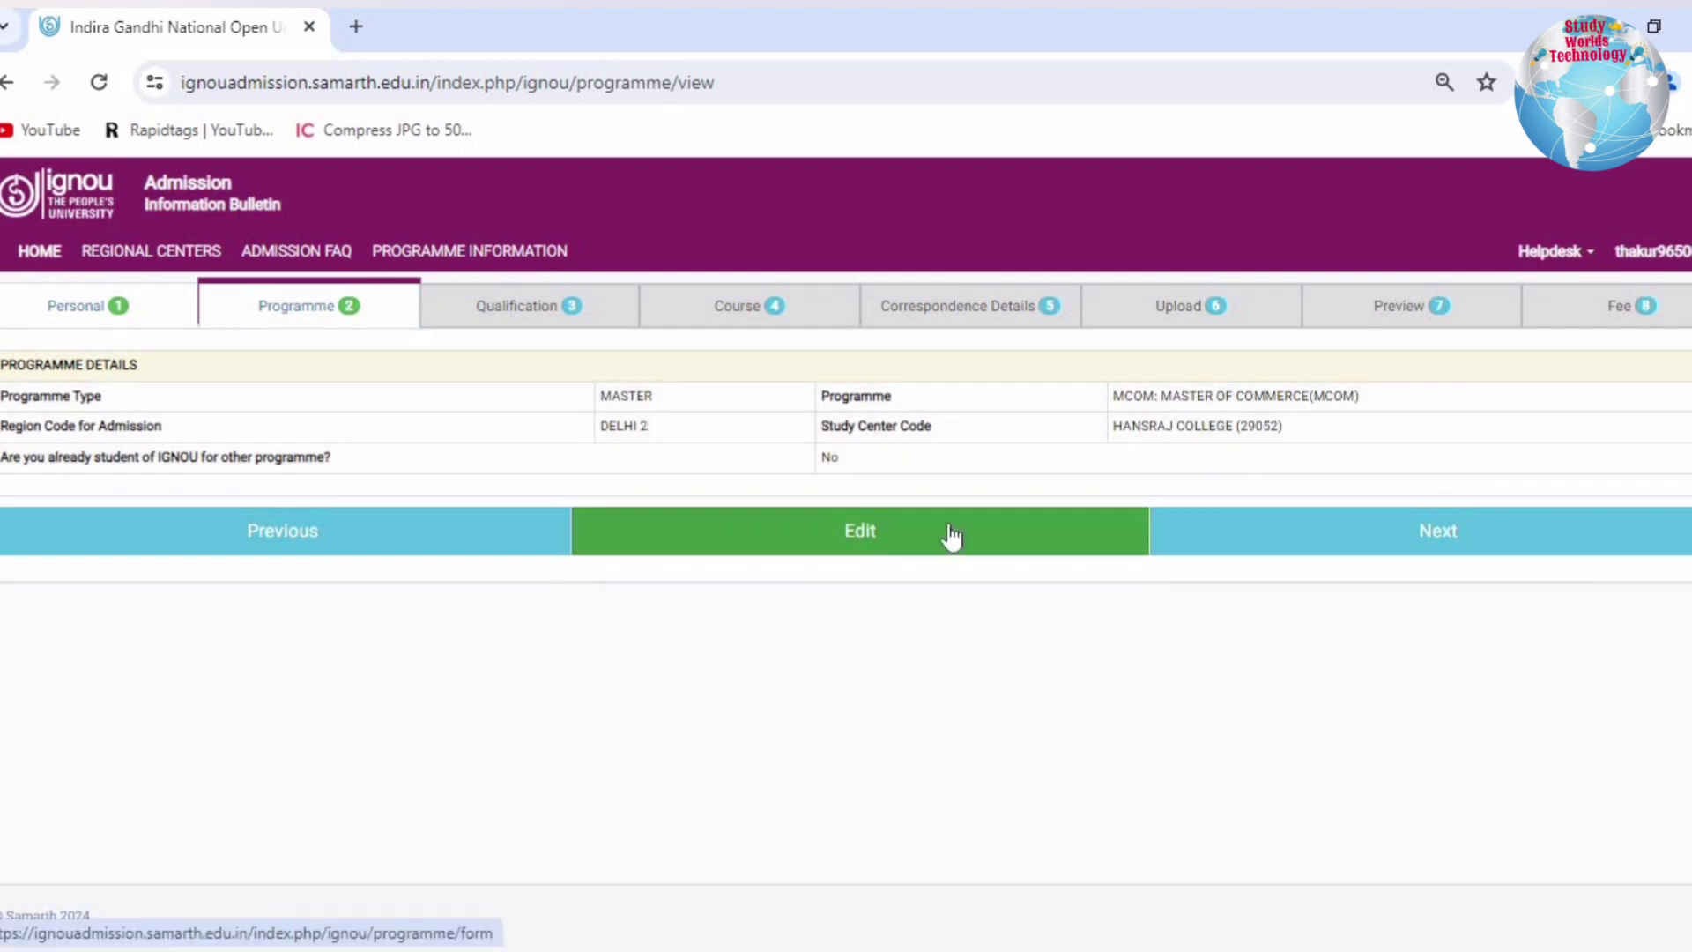
pyautogui.click(1463, 544)
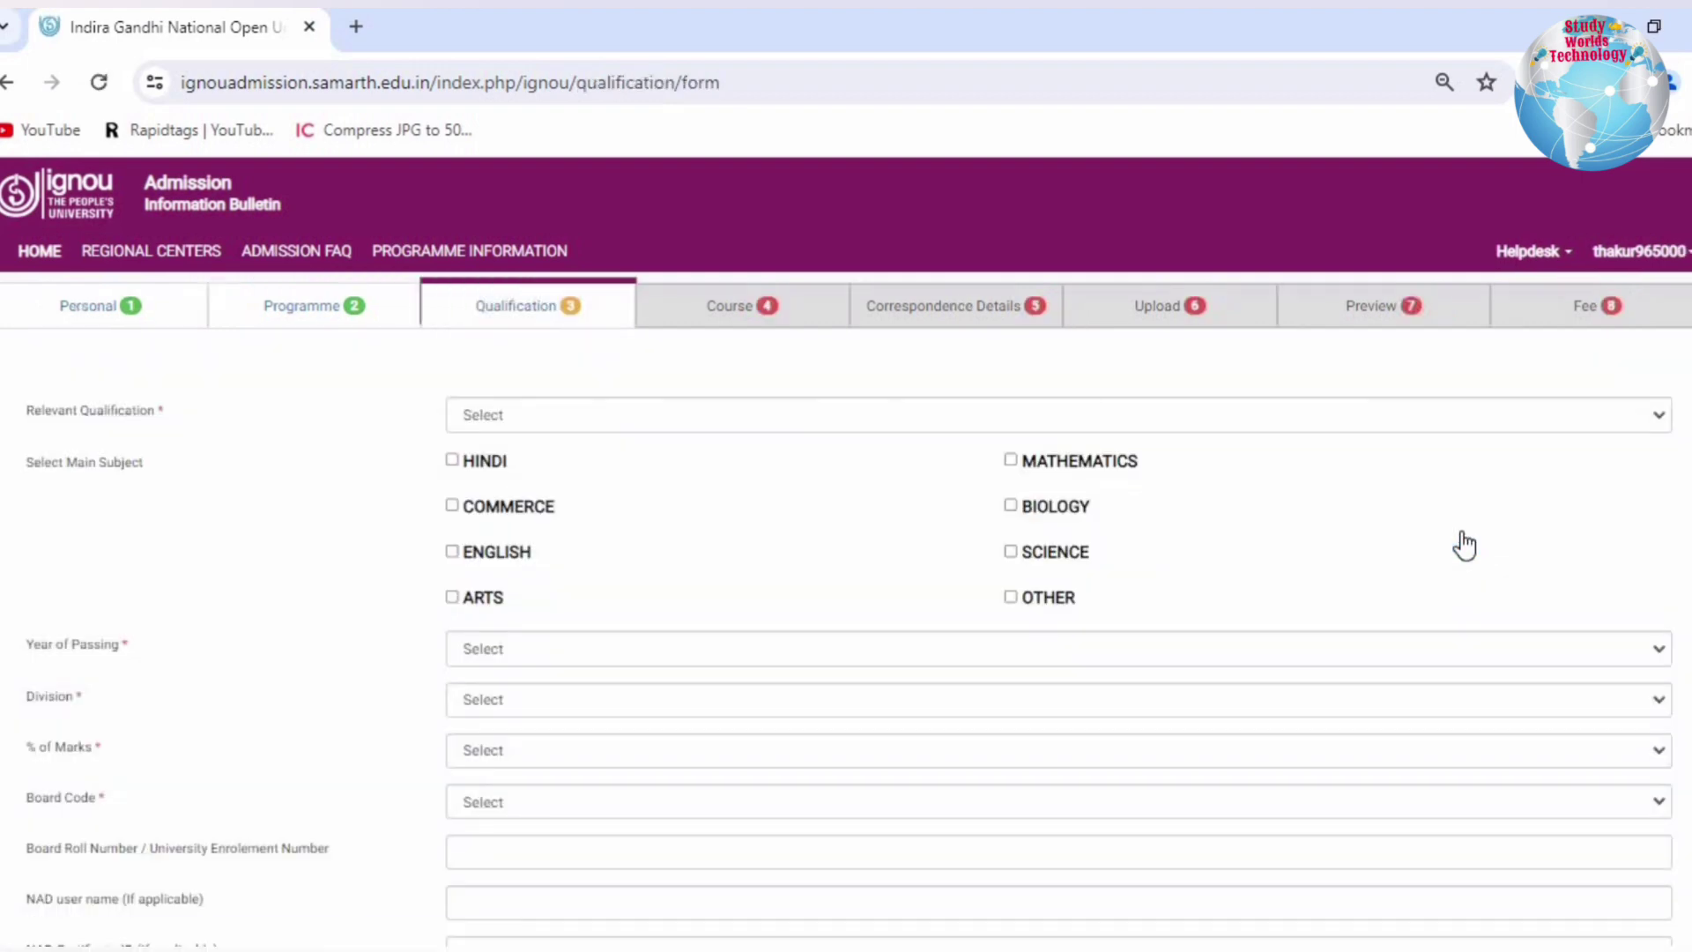
# Set the relevant qualification to GRADUATION OR EQUIVALENT and mark COMMERCE as the main subject.
pyautogui.moveTo(44, 404); pyautogui.dragTo(223, 426)
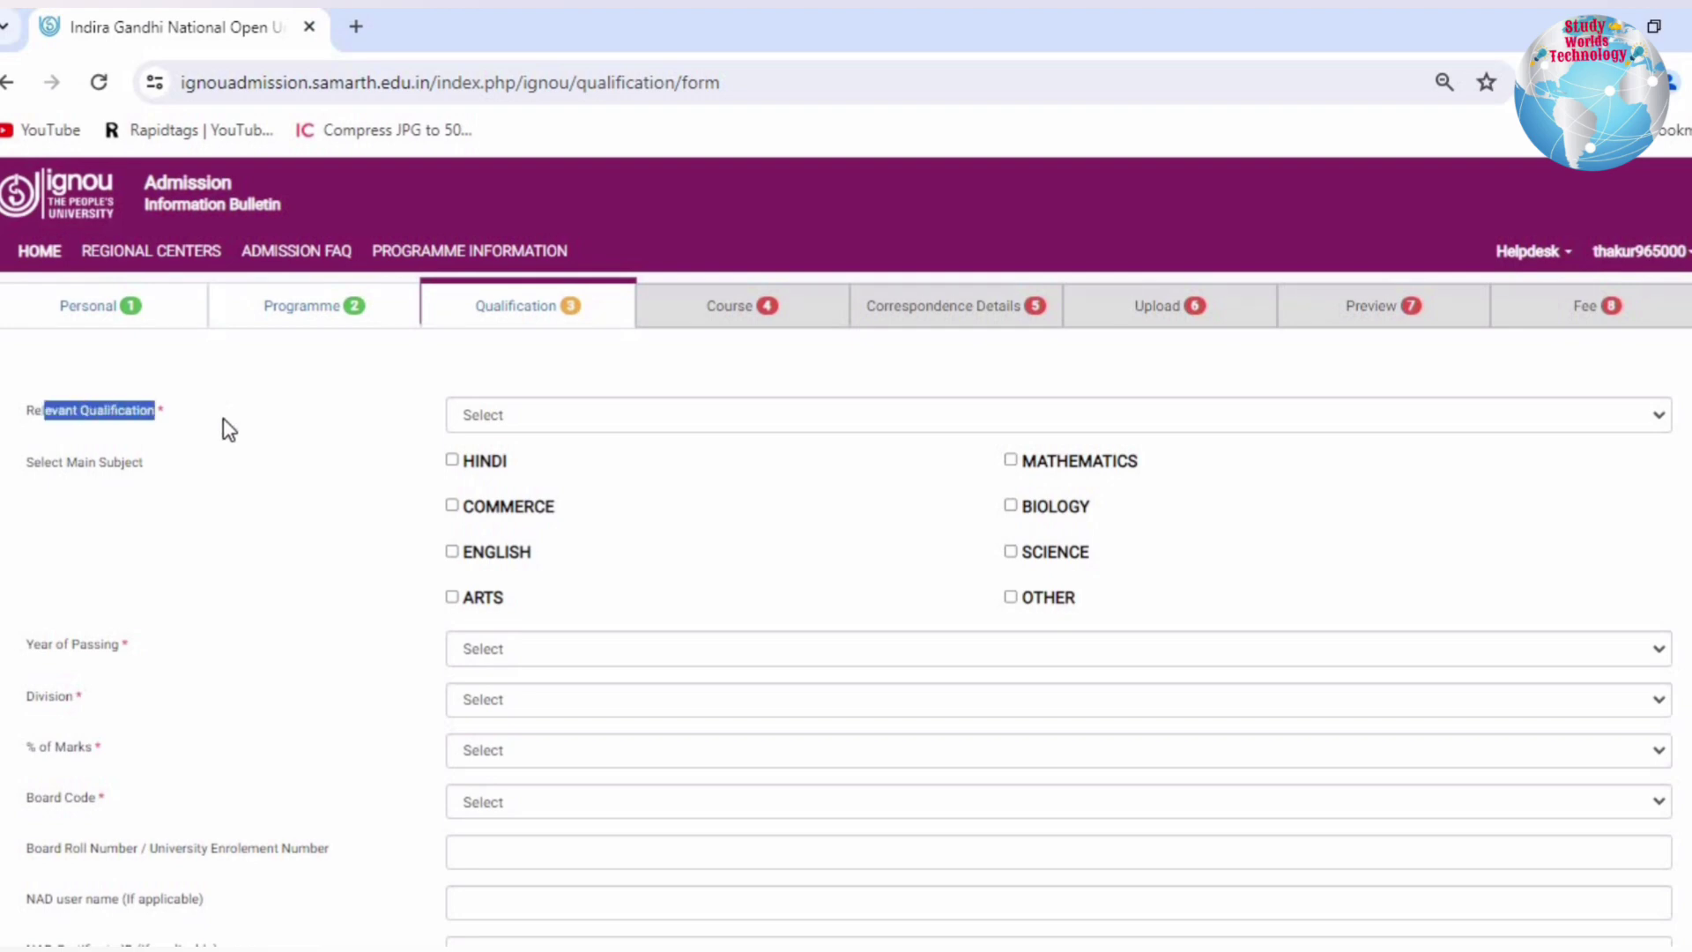
pyautogui.click(507, 414)
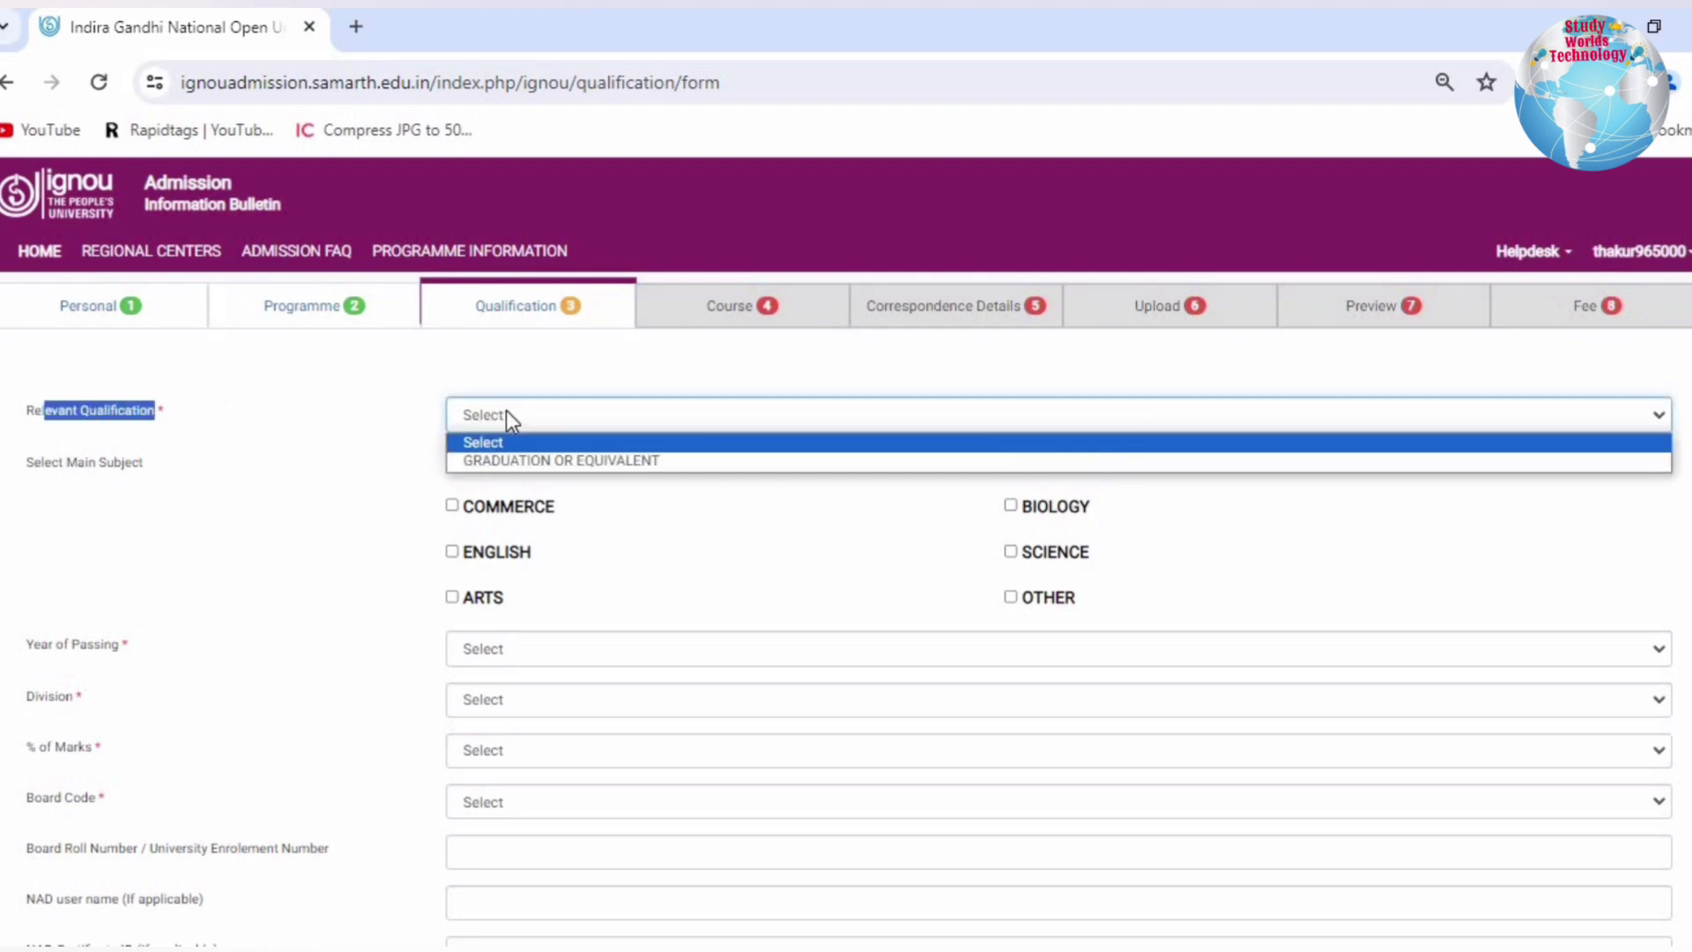
pyautogui.click(515, 465)
pyautogui.moveTo(22, 464); pyautogui.dragTo(162, 469)
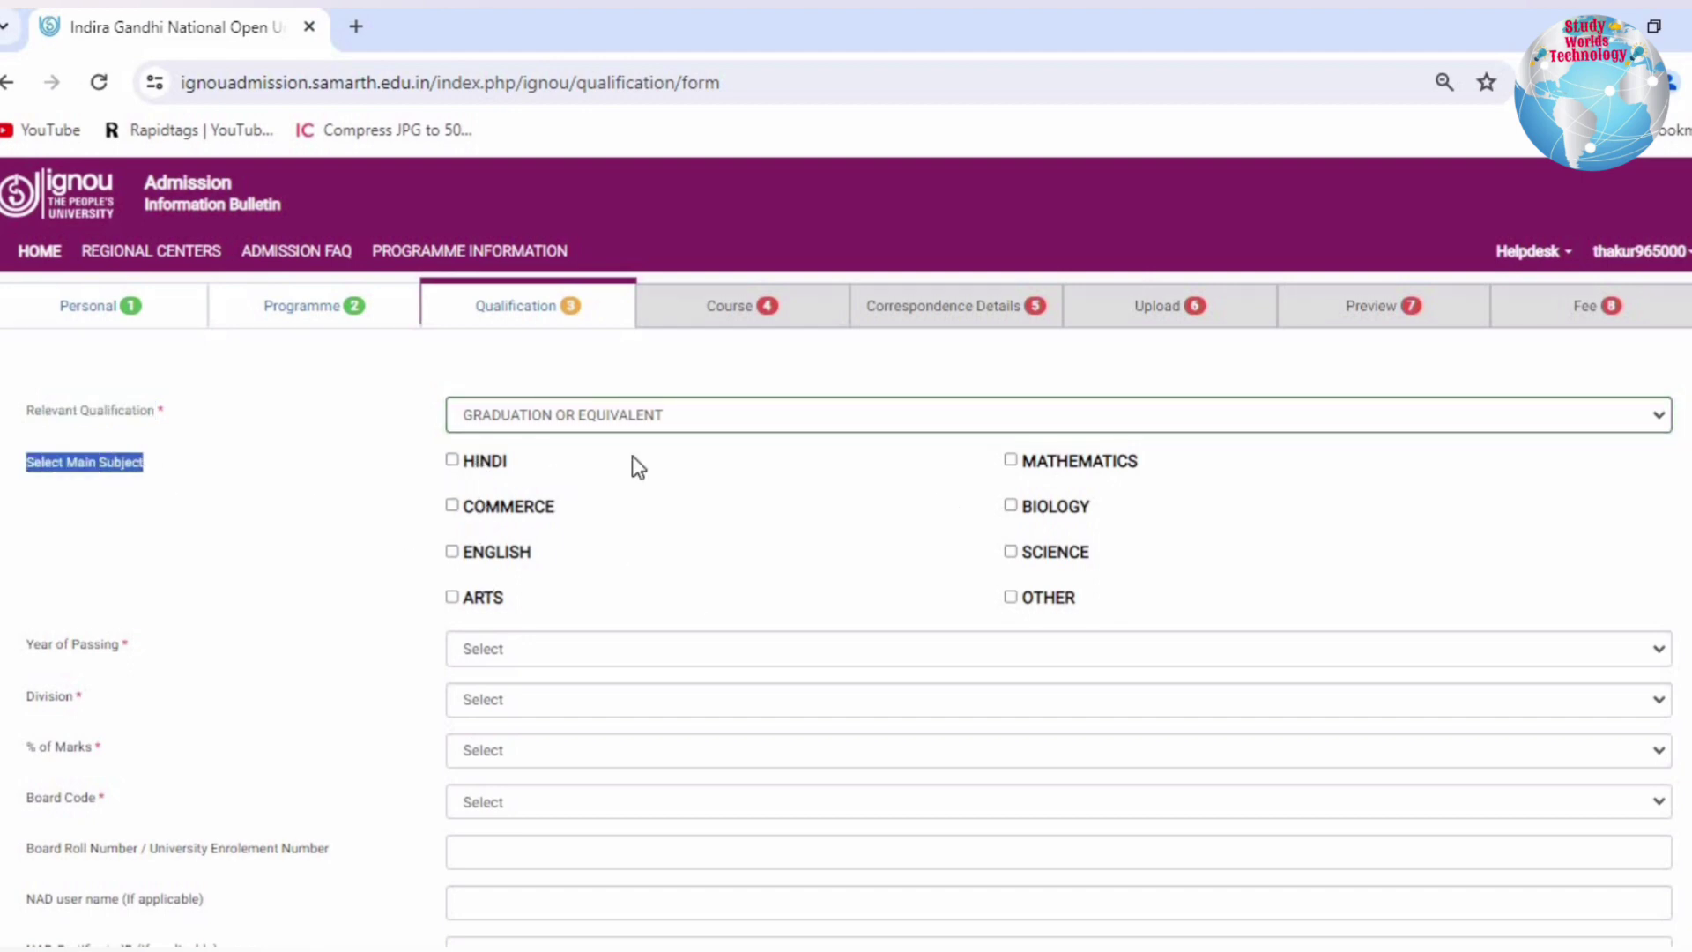
pyautogui.click(451, 506)
# Set the year of passing to 2024 and the division to First for the graduation qualification.
pyautogui.moveTo(33, 644); pyautogui.dragTo(114, 644)
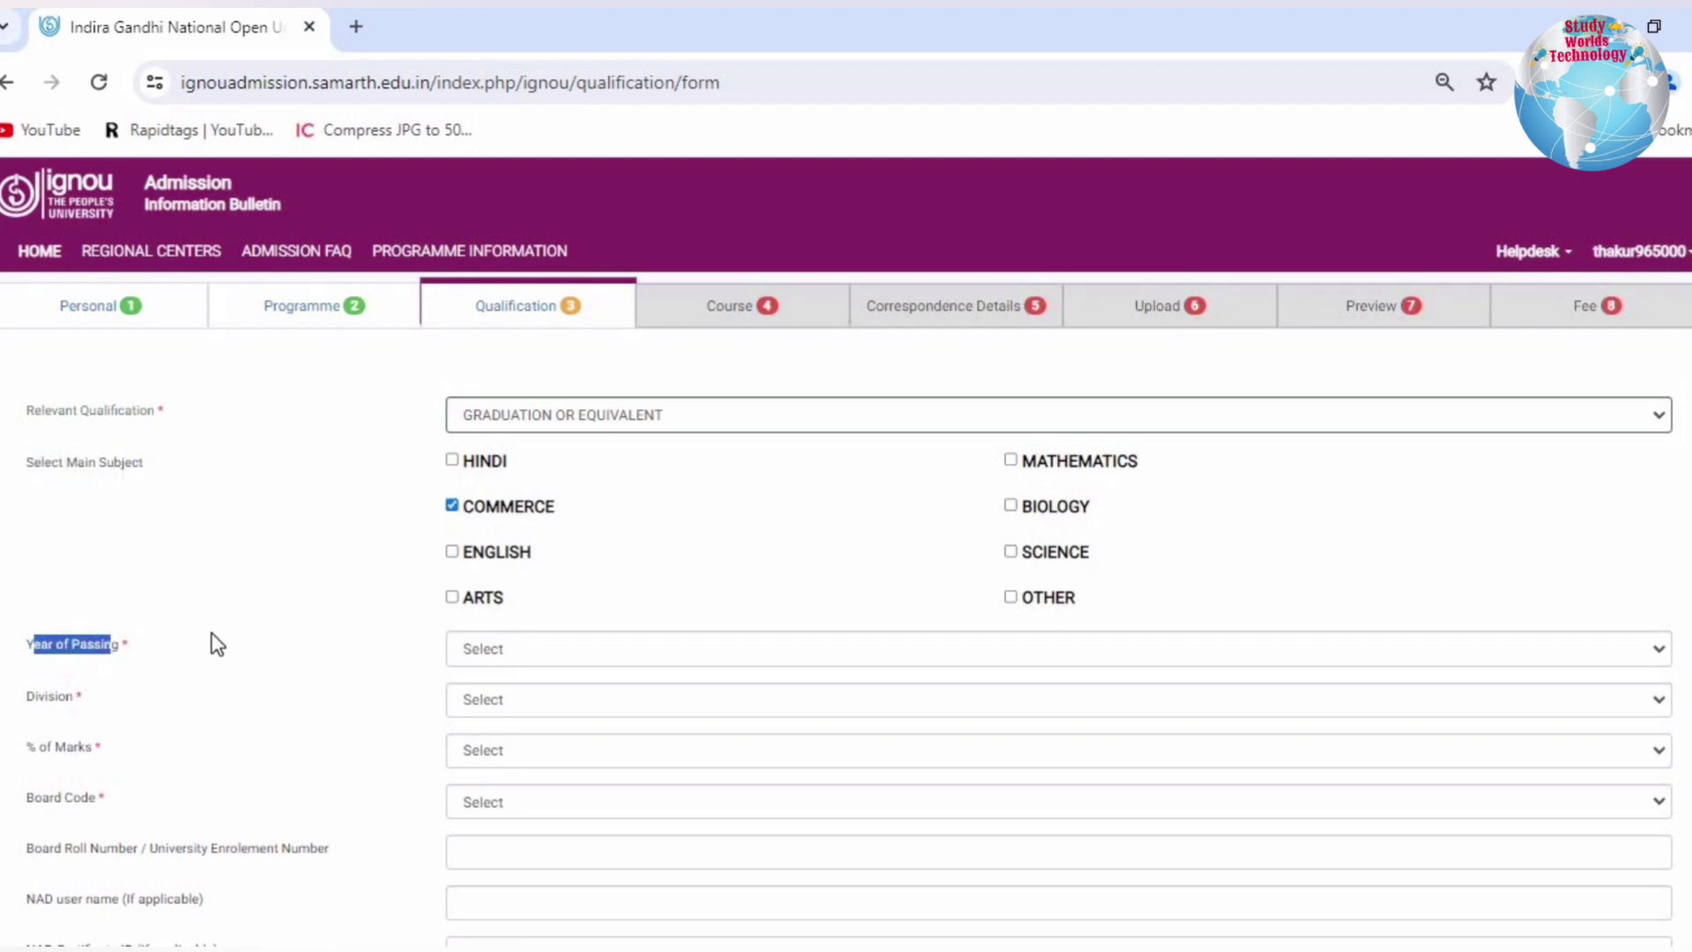
pyautogui.click(495, 649)
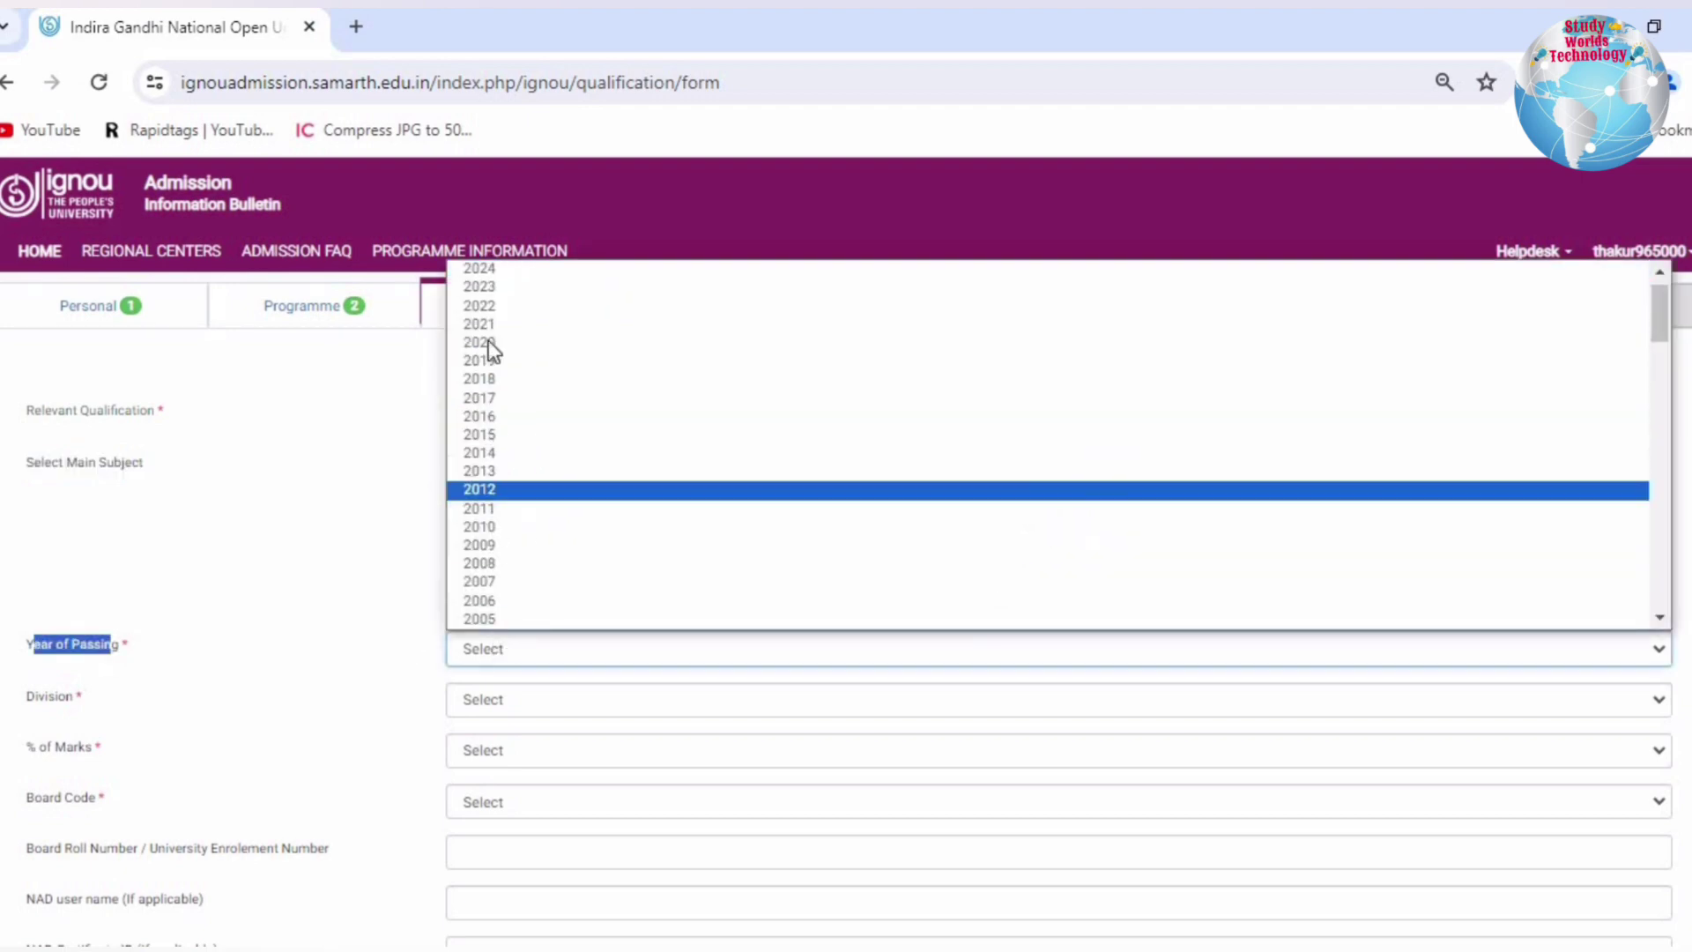
pyautogui.click(483, 270)
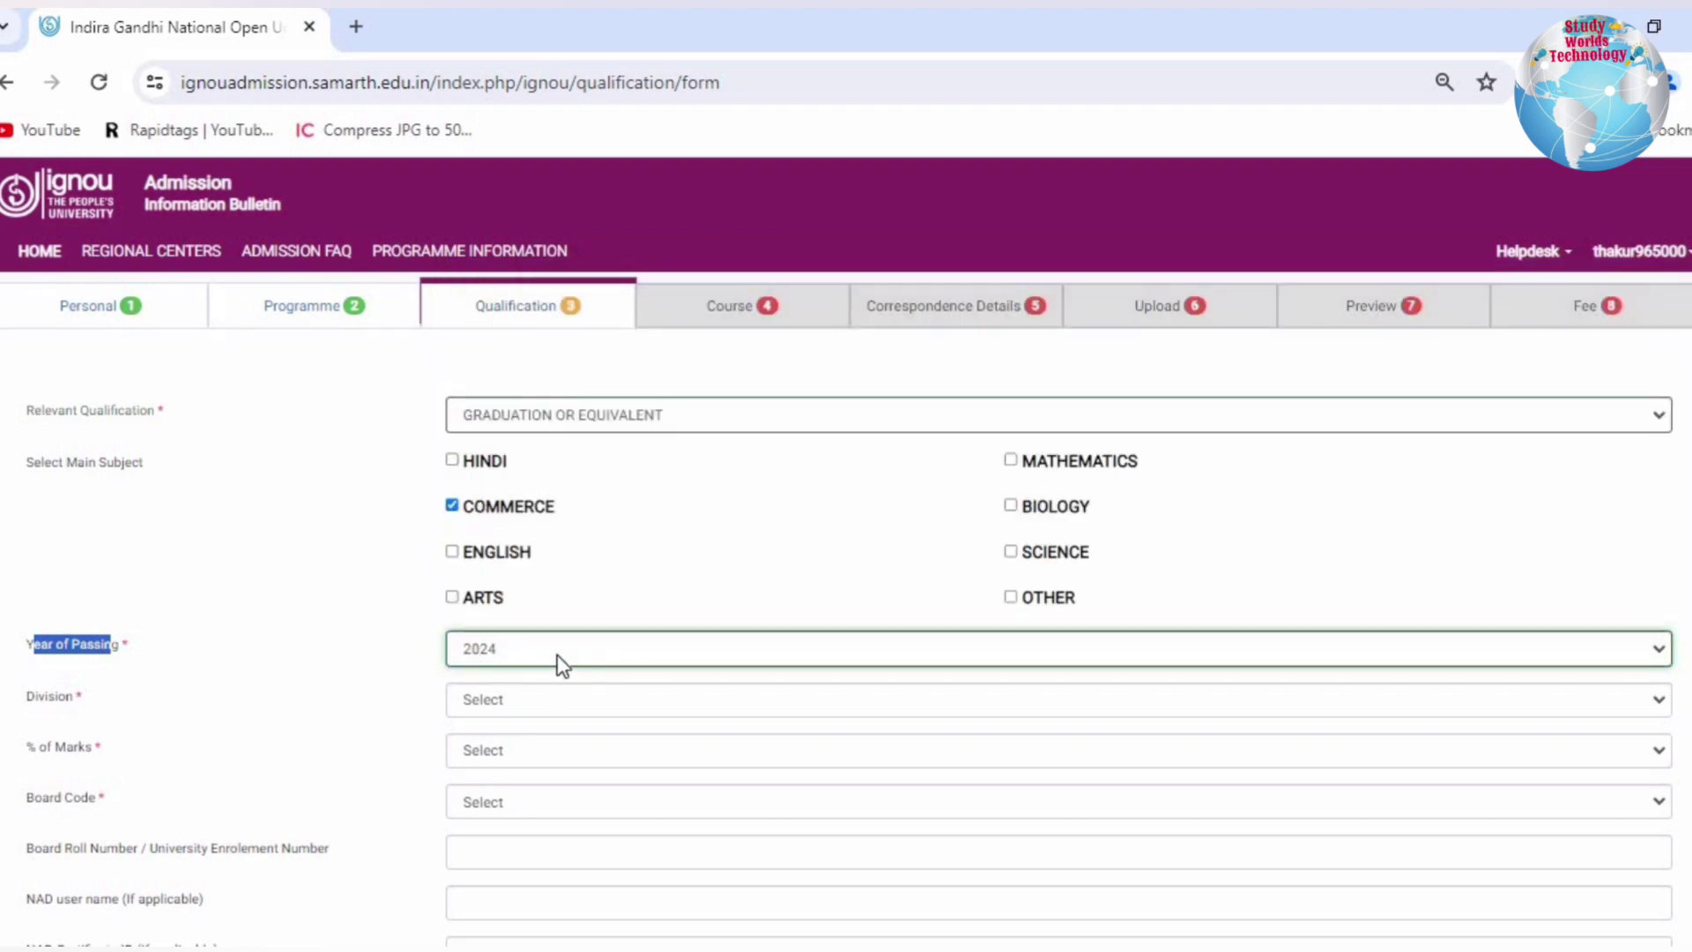
pyautogui.moveTo(113, 705); pyautogui.dragTo(27, 697)
pyautogui.click(526, 705)
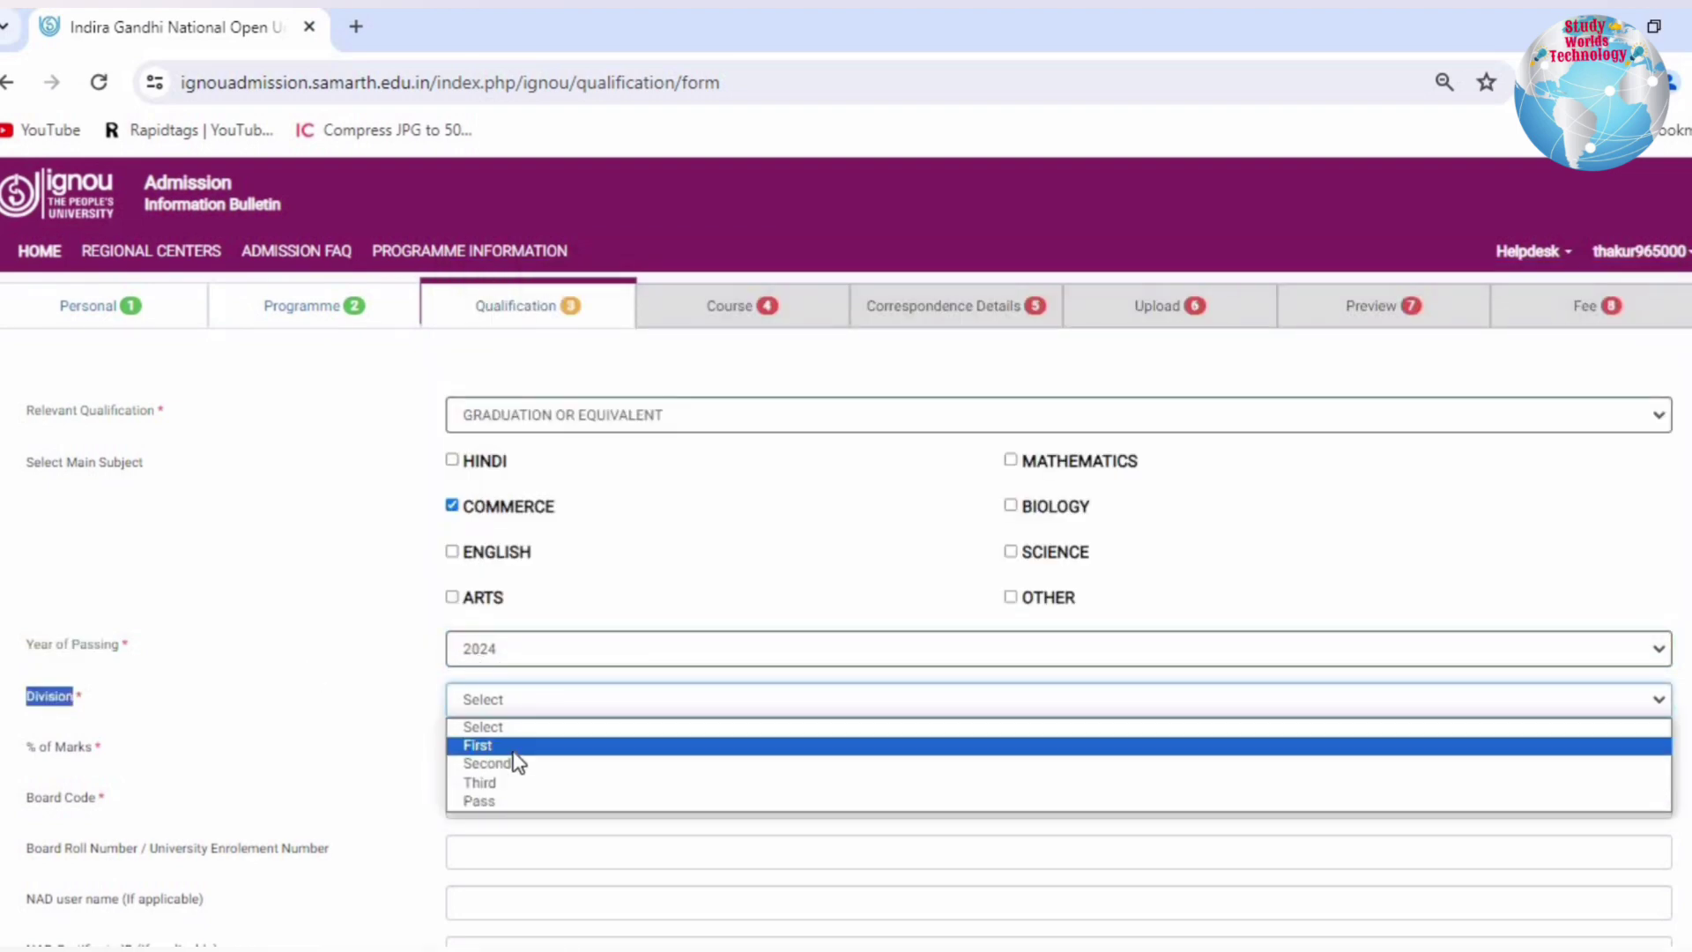
pyautogui.click(520, 746)
# Set the percentage of marks for the graduation qualification to 68.
pyautogui.click(526, 763)
pyautogui.scroll(-2, 522, 700)
pyautogui.click(502, 509)
# Set the board code to 9999 : XXXX : NOT LISTED IN THIS LIST and enter "ccs university" as the other board or university name.
pyautogui.moveTo(95, 797); pyautogui.dragTo(26, 797)
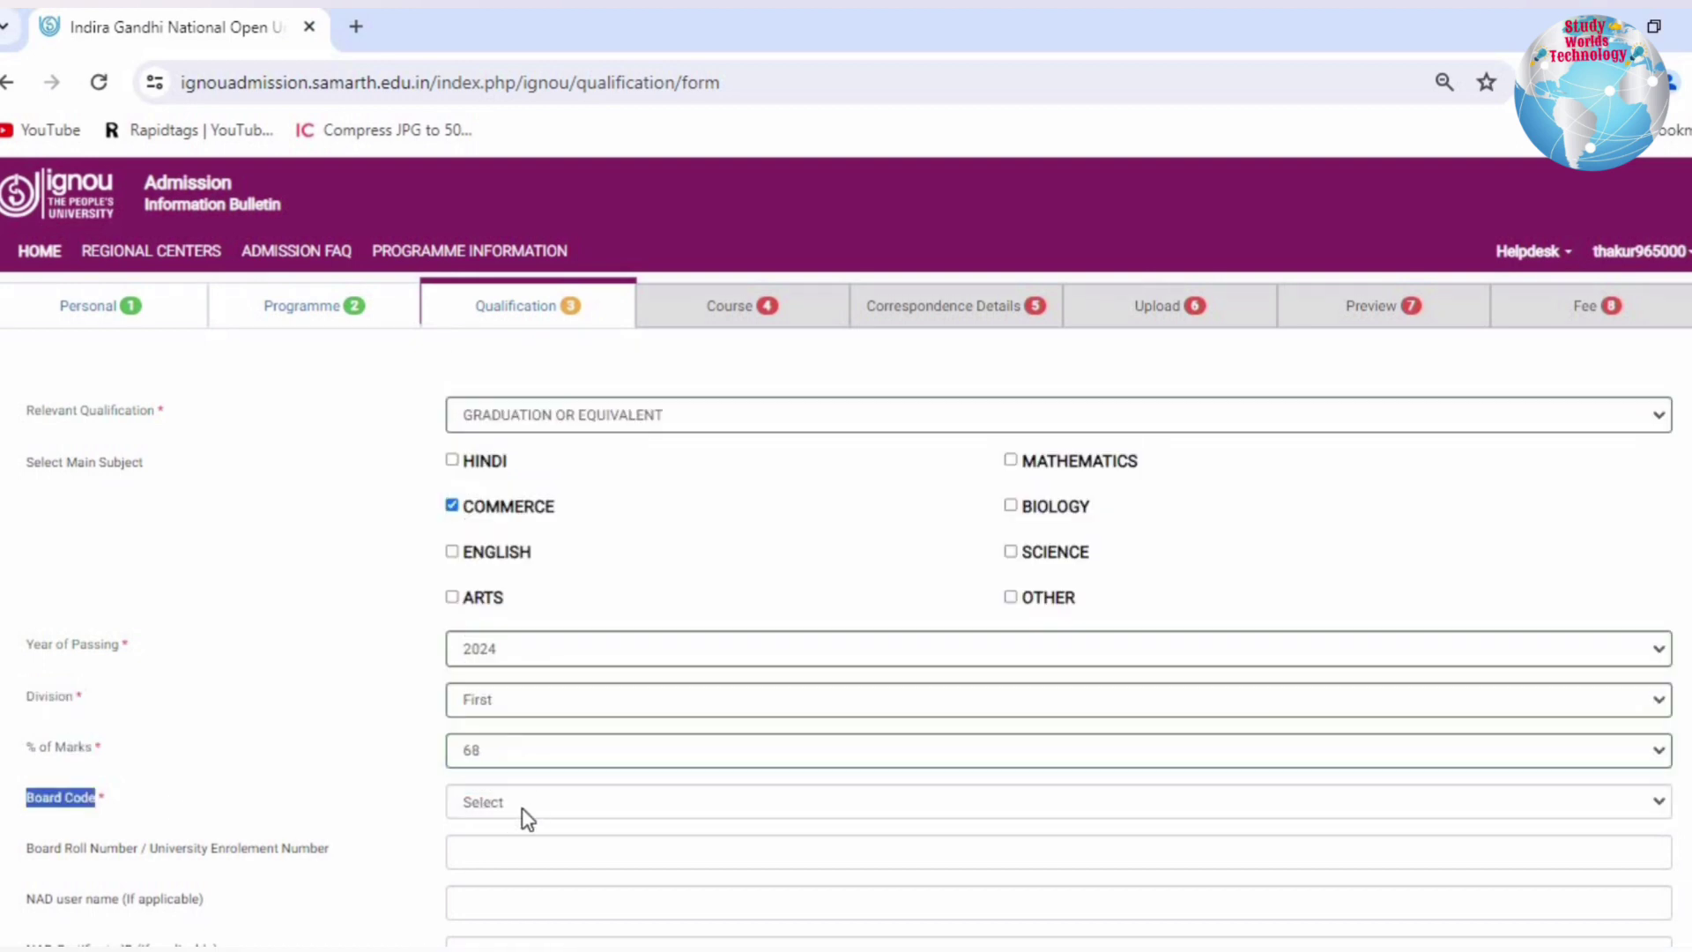
pyautogui.click(527, 807)
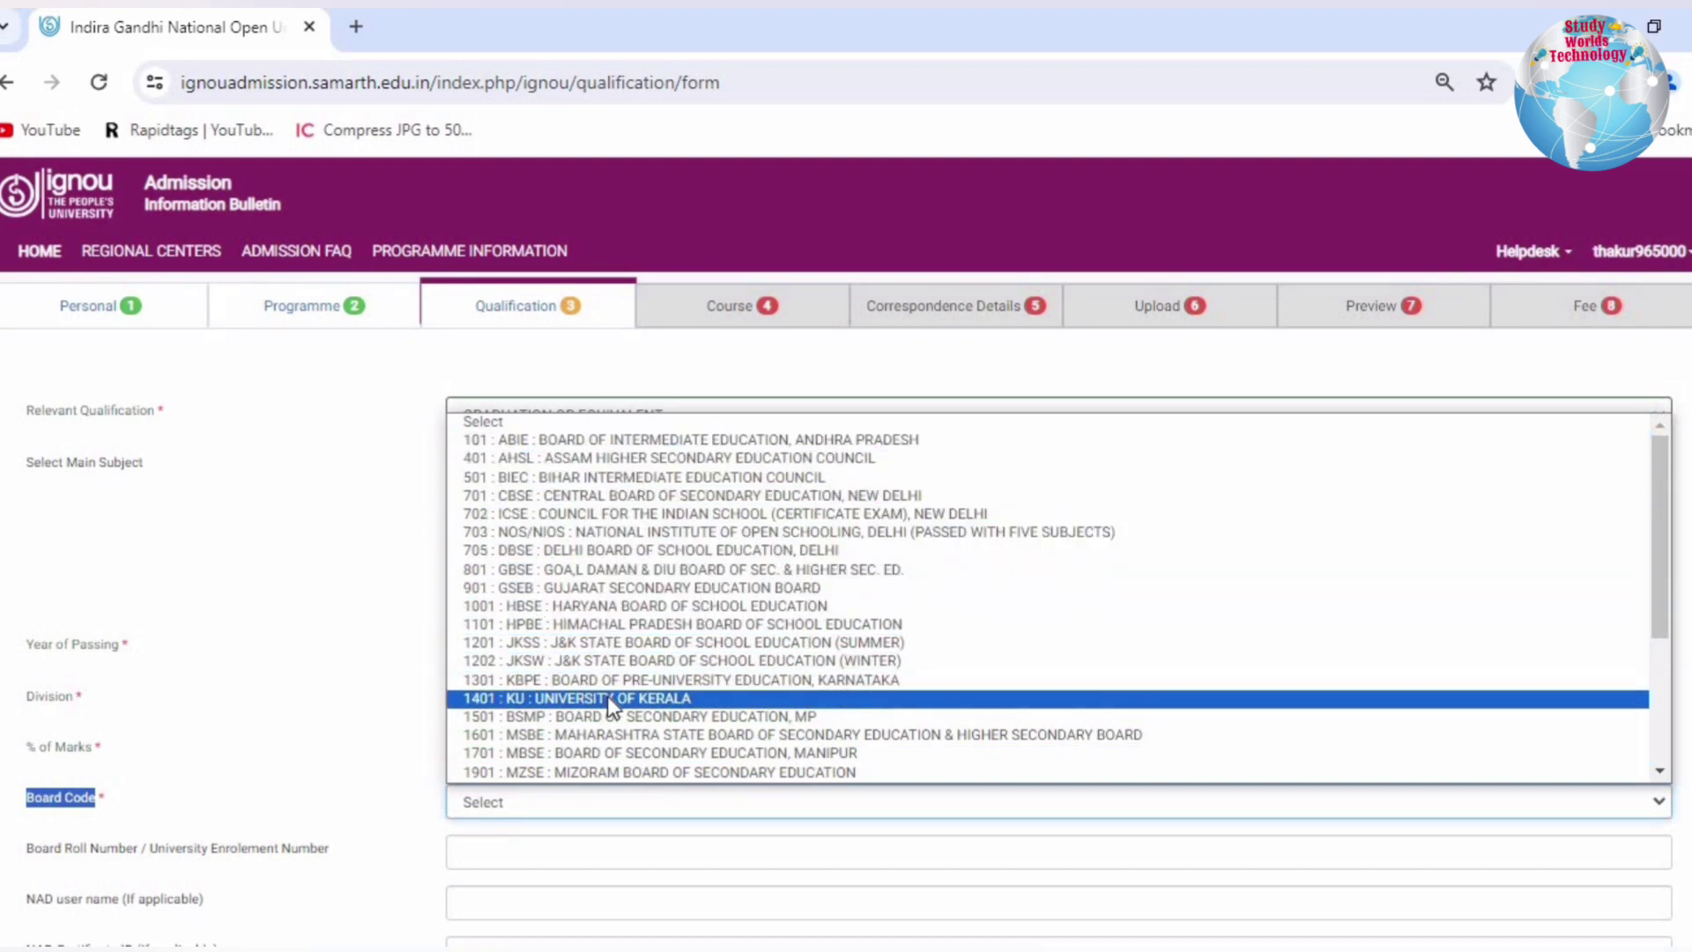
pyautogui.scroll(-4, 606, 695)
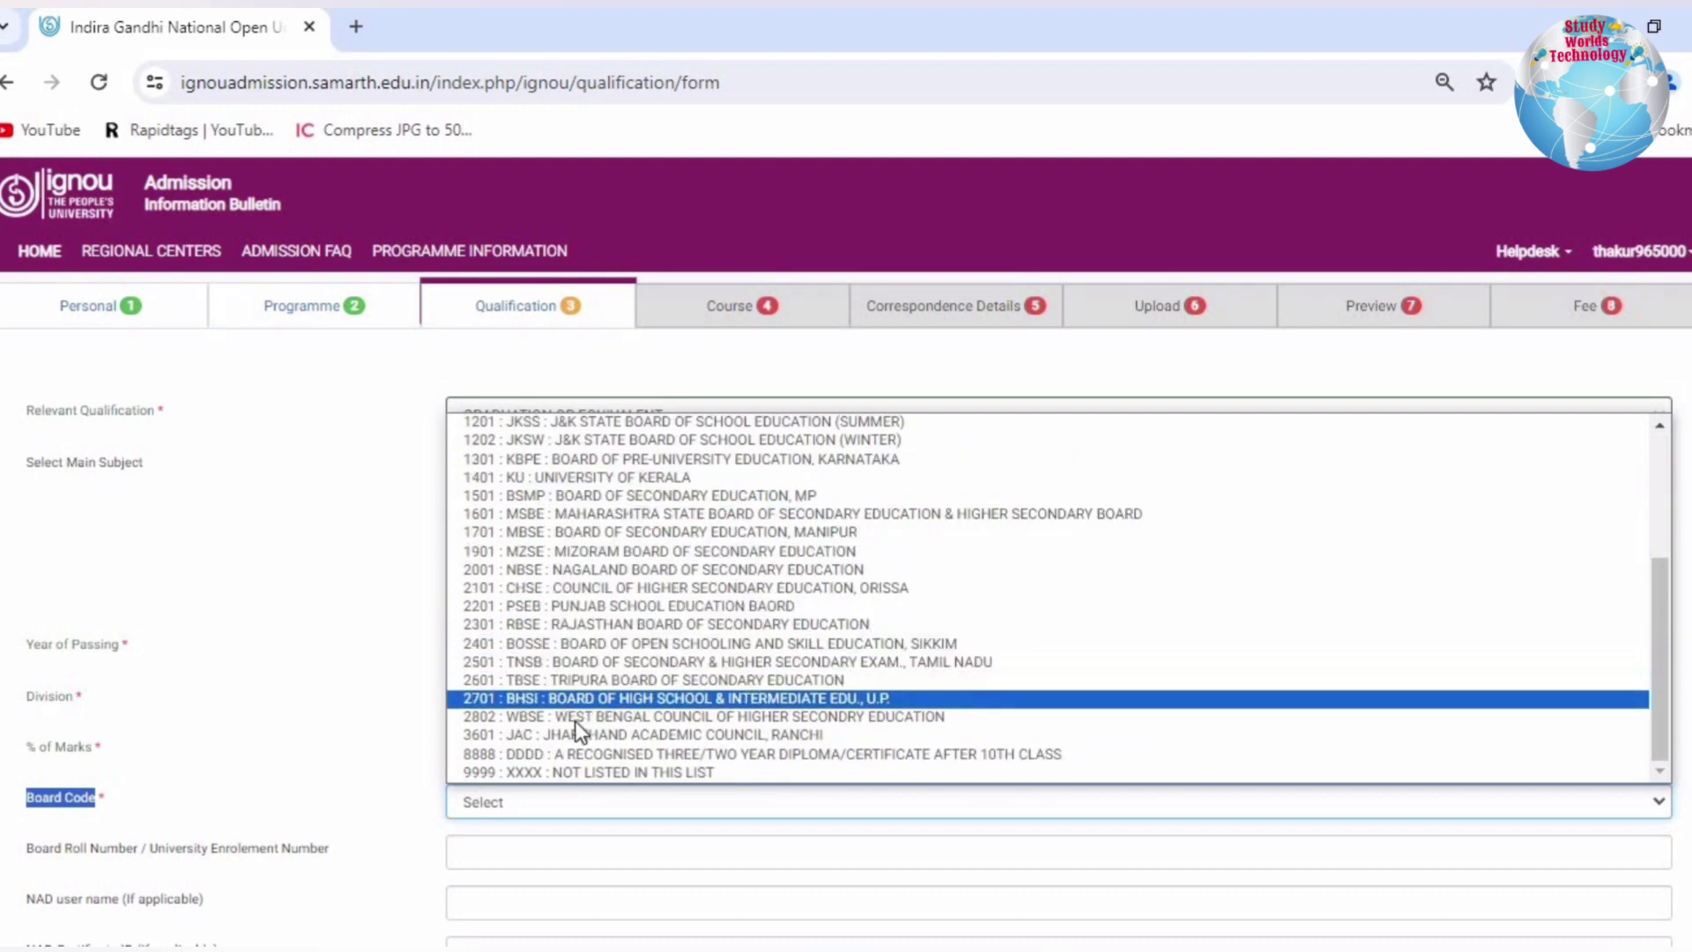
pyautogui.click(680, 774)
pyautogui.scroll(-3, 66, 590)
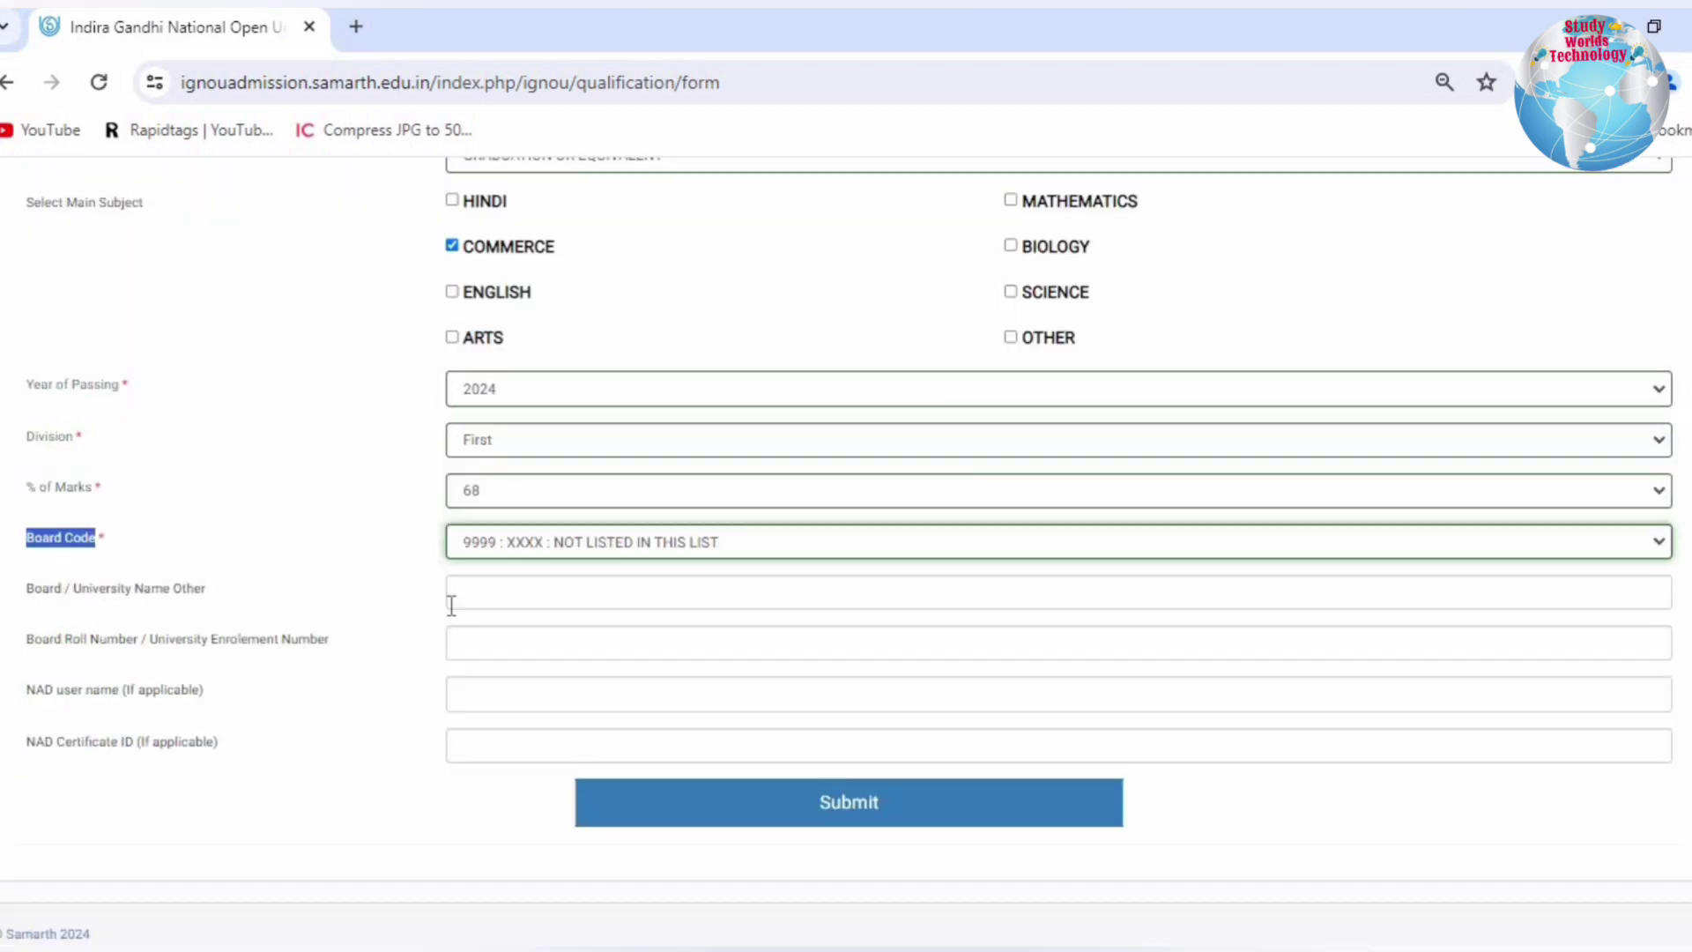
pyautogui.click(502, 596)
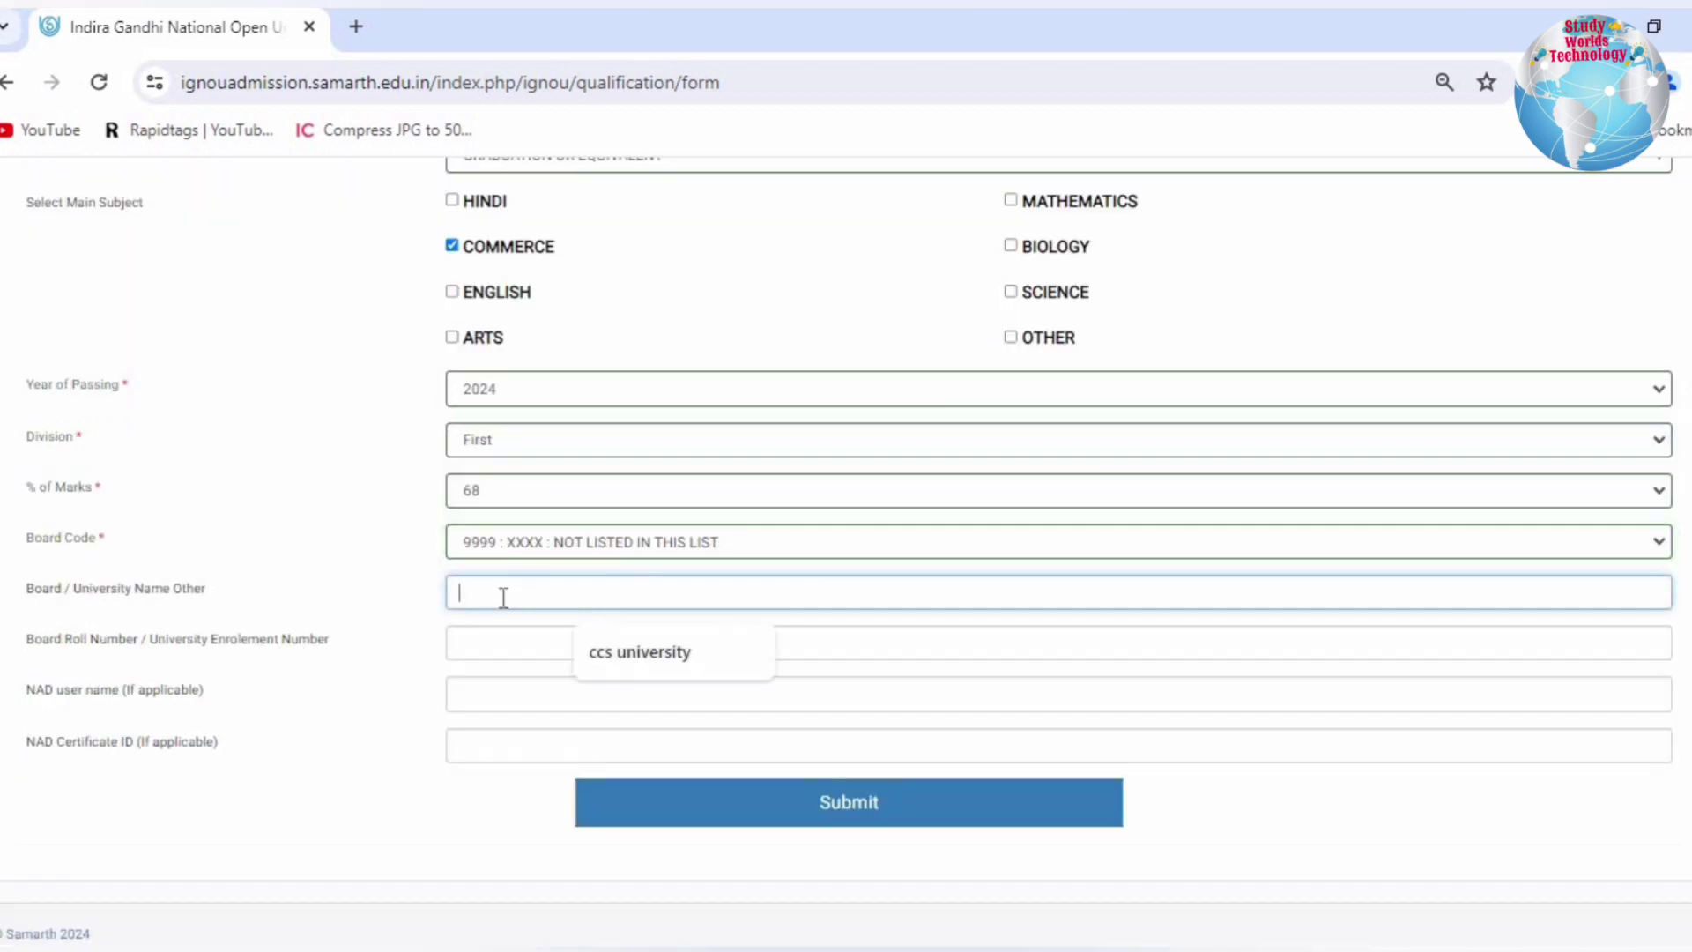
pyautogui.click(615, 663)
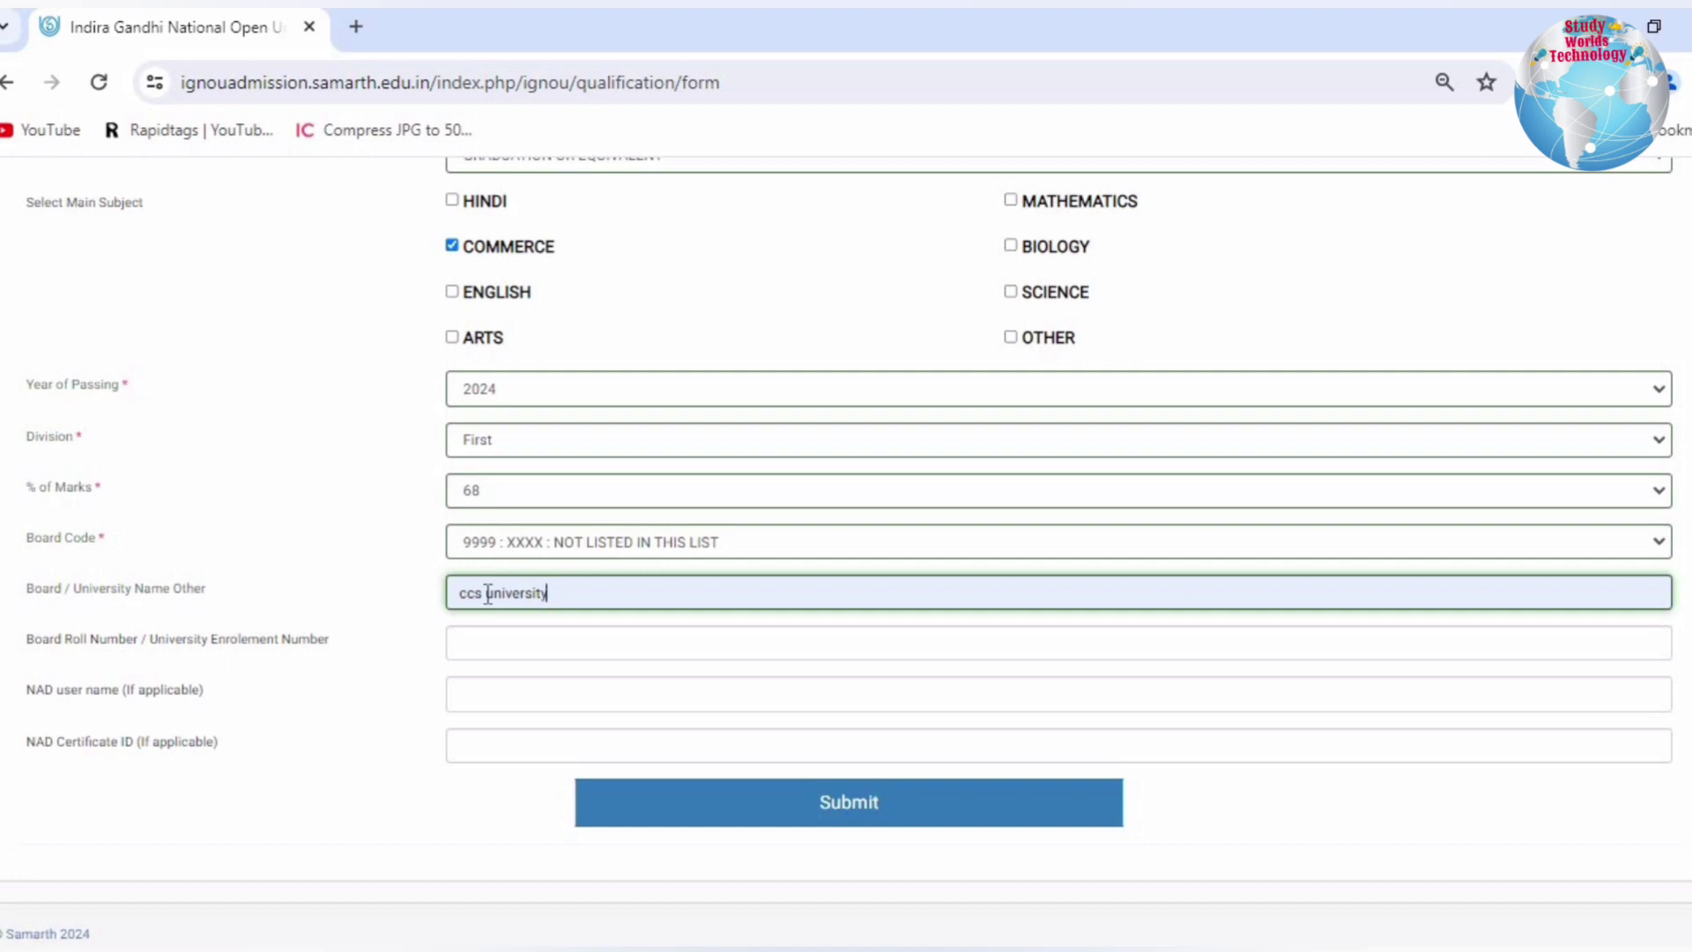
# Enter the university enrolment number, then submit the qualification details and proceed to the course section.
pyautogui.moveTo(62, 642); pyautogui.dragTo(187, 642)
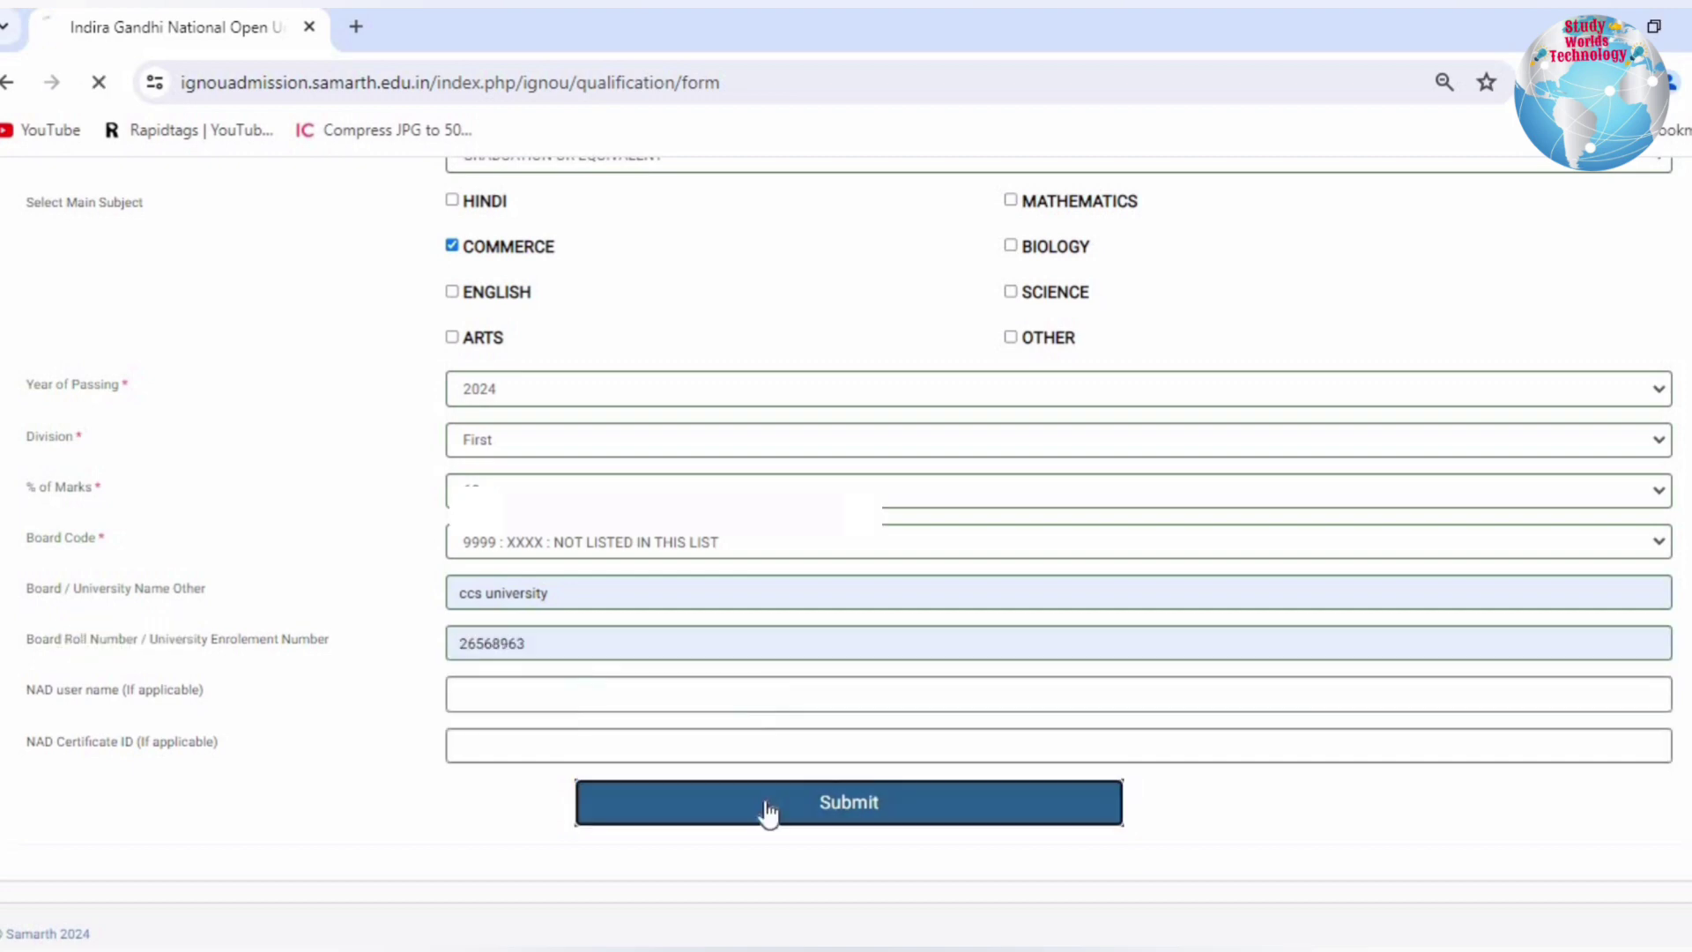
pyautogui.click(767, 808)
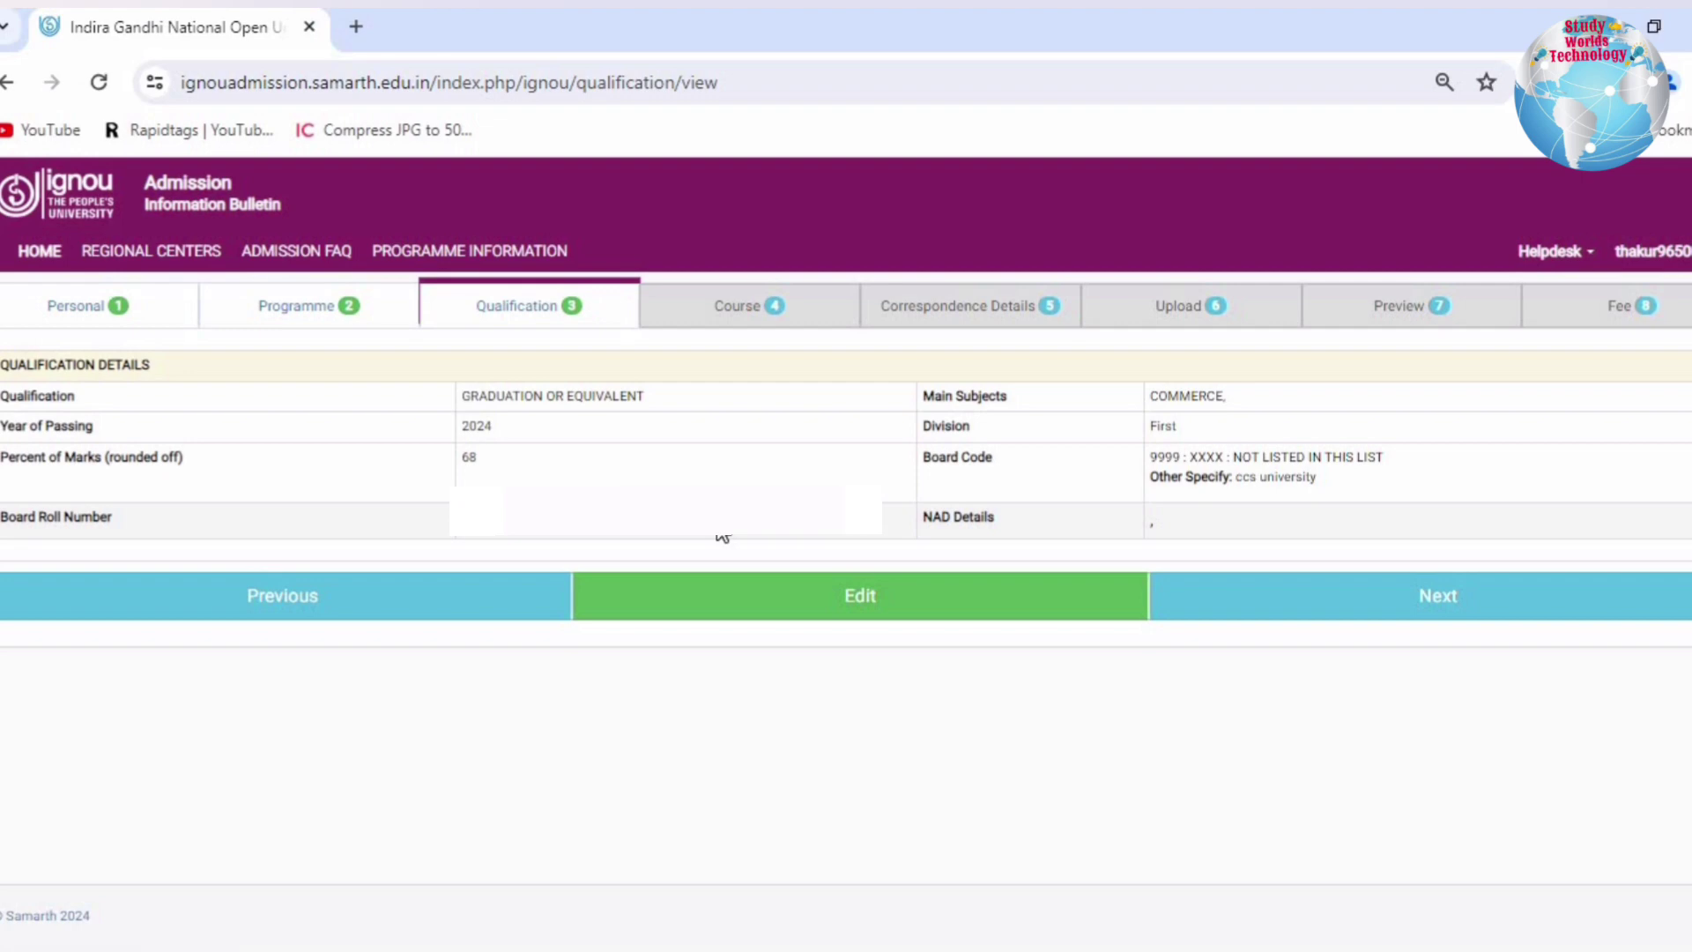
pyautogui.click(1394, 608)
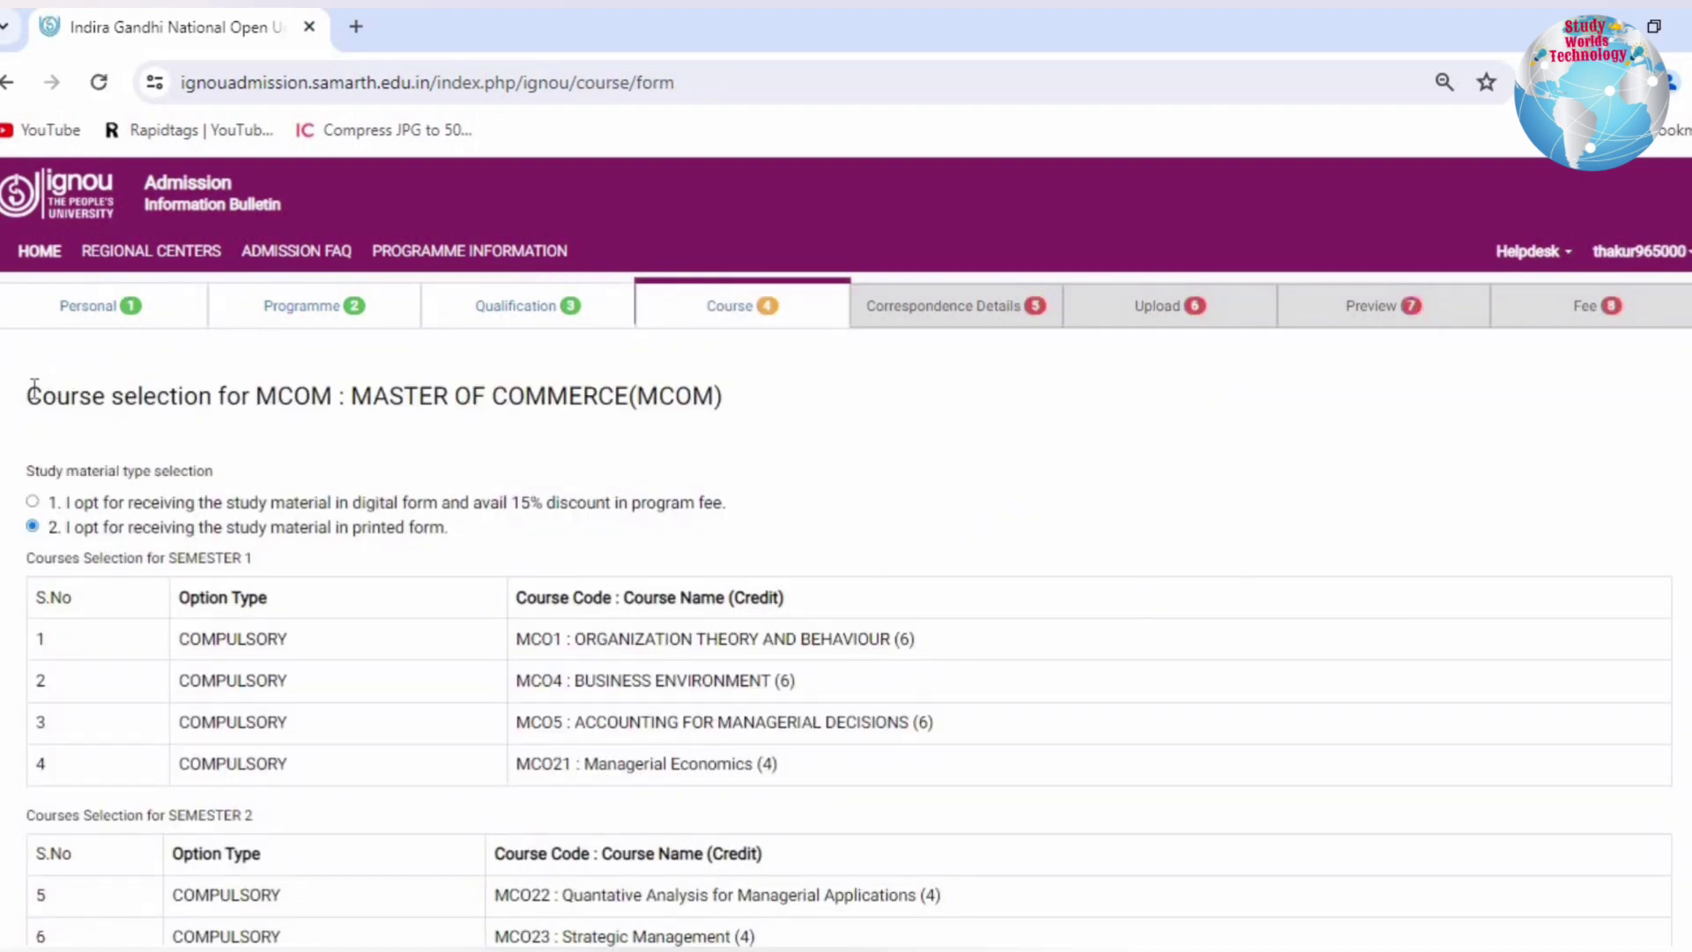
# Examine the MCOM course selection page and compare the digital and printed study material options.
pyautogui.moveTo(28, 395); pyautogui.dragTo(739, 388)
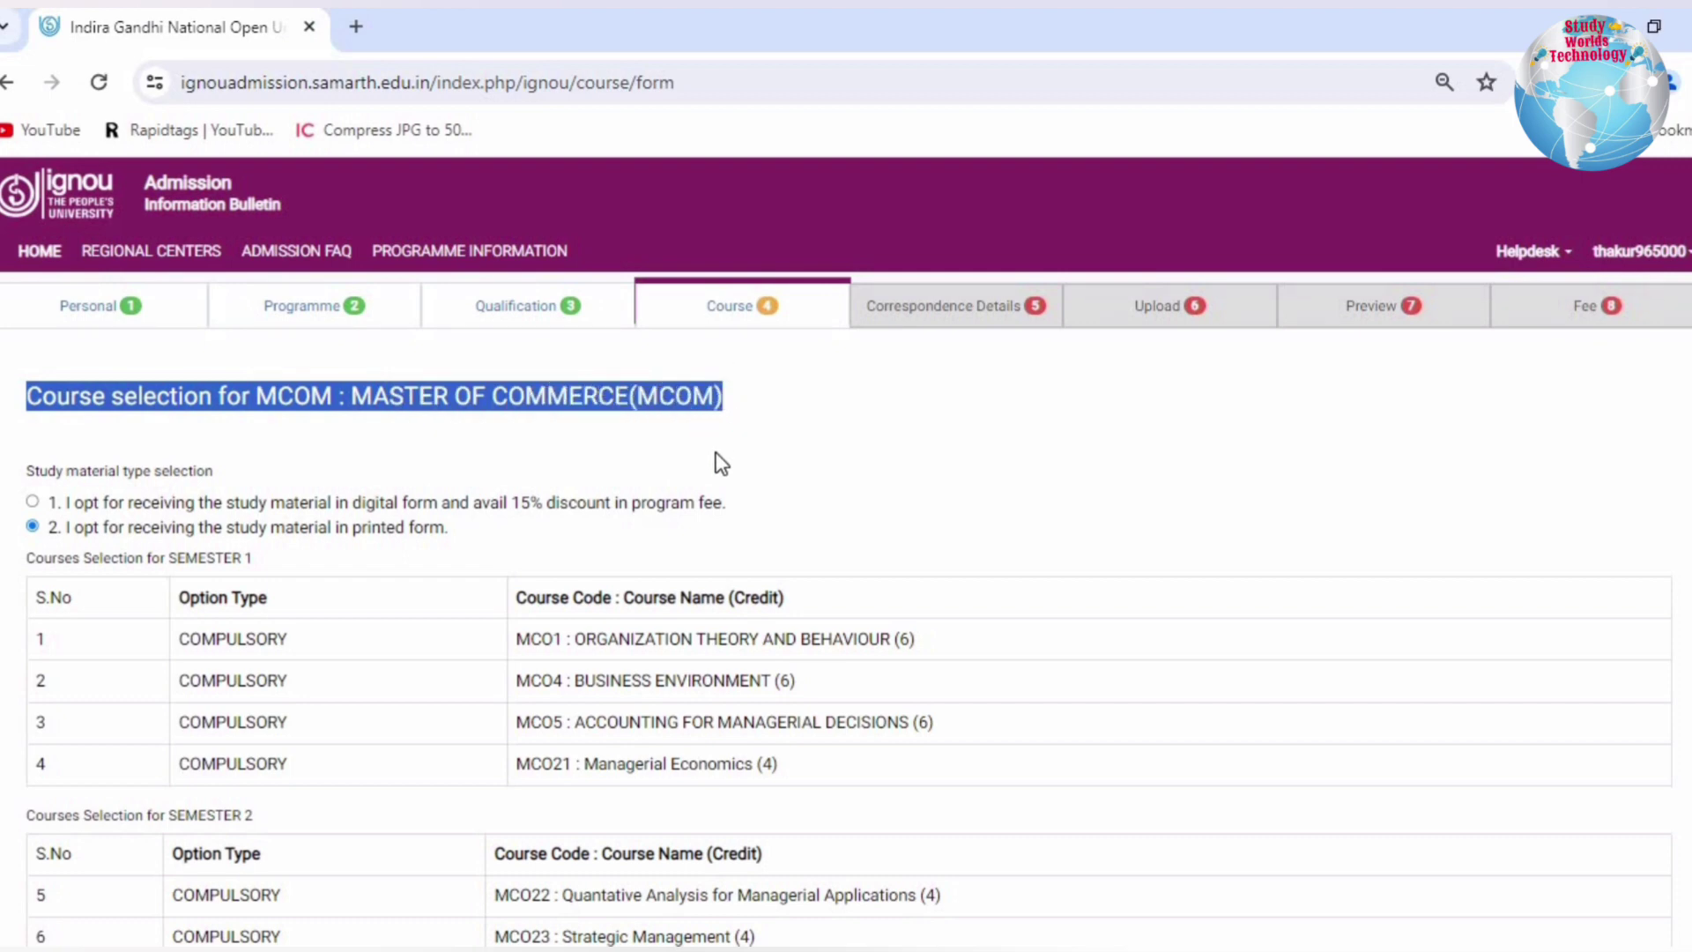
pyautogui.click(78, 494)
pyautogui.moveTo(78, 494); pyautogui.dragTo(238, 531)
pyautogui.click(460, 529)
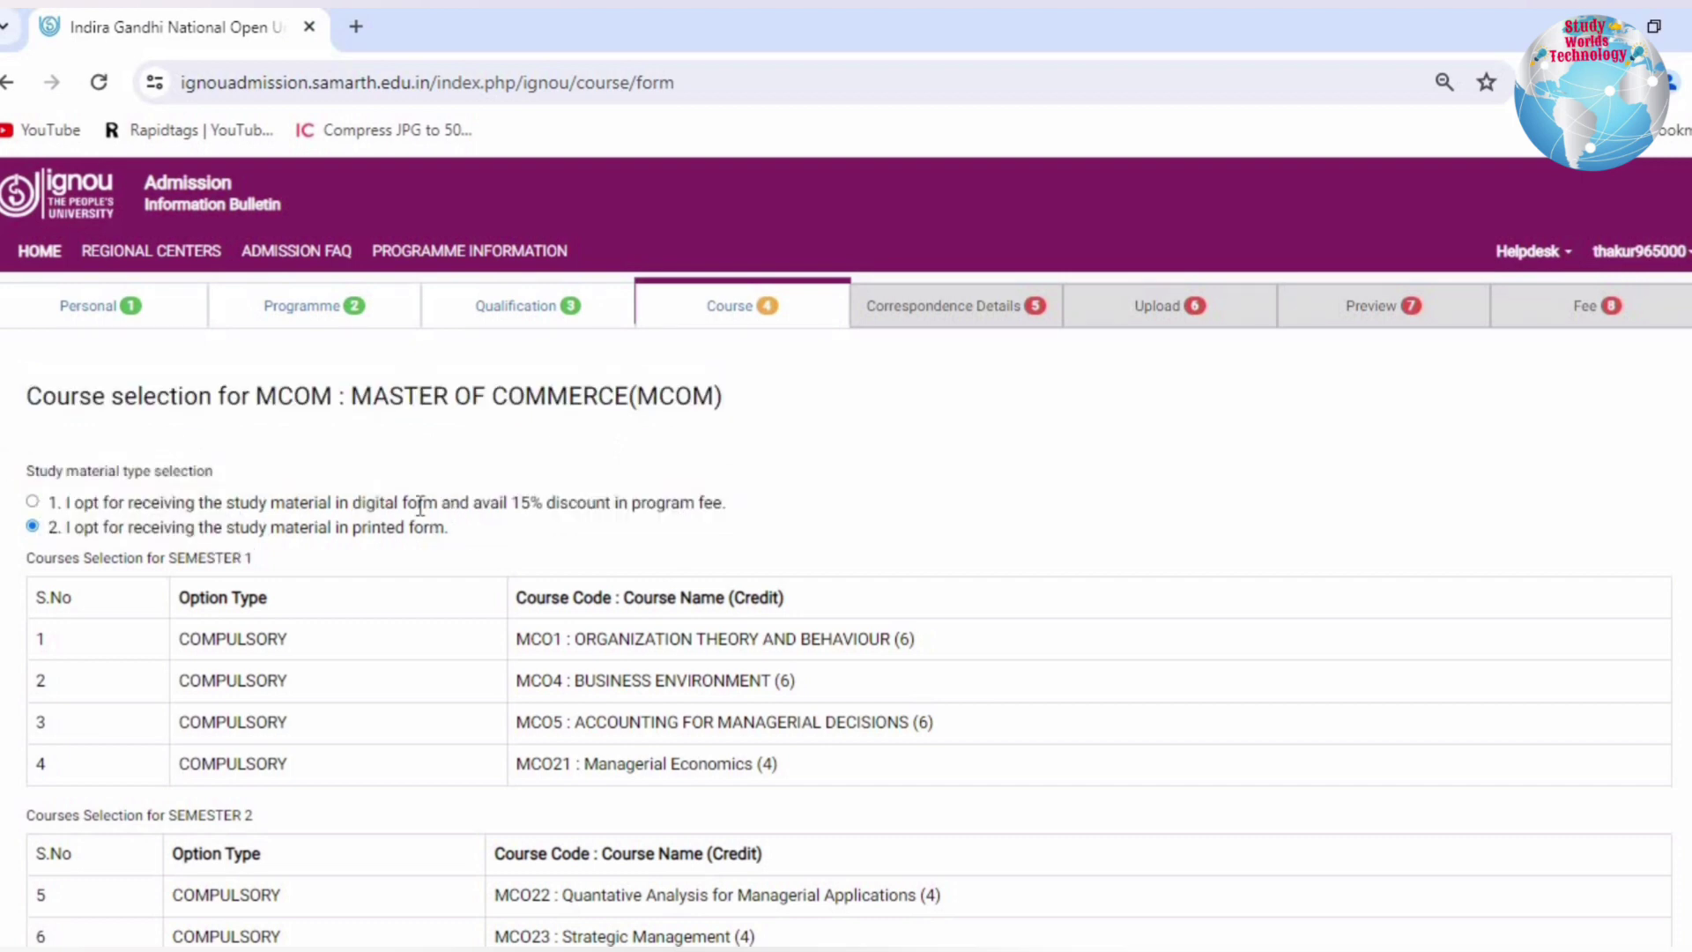
pyautogui.moveTo(275, 494); pyautogui.dragTo(730, 509)
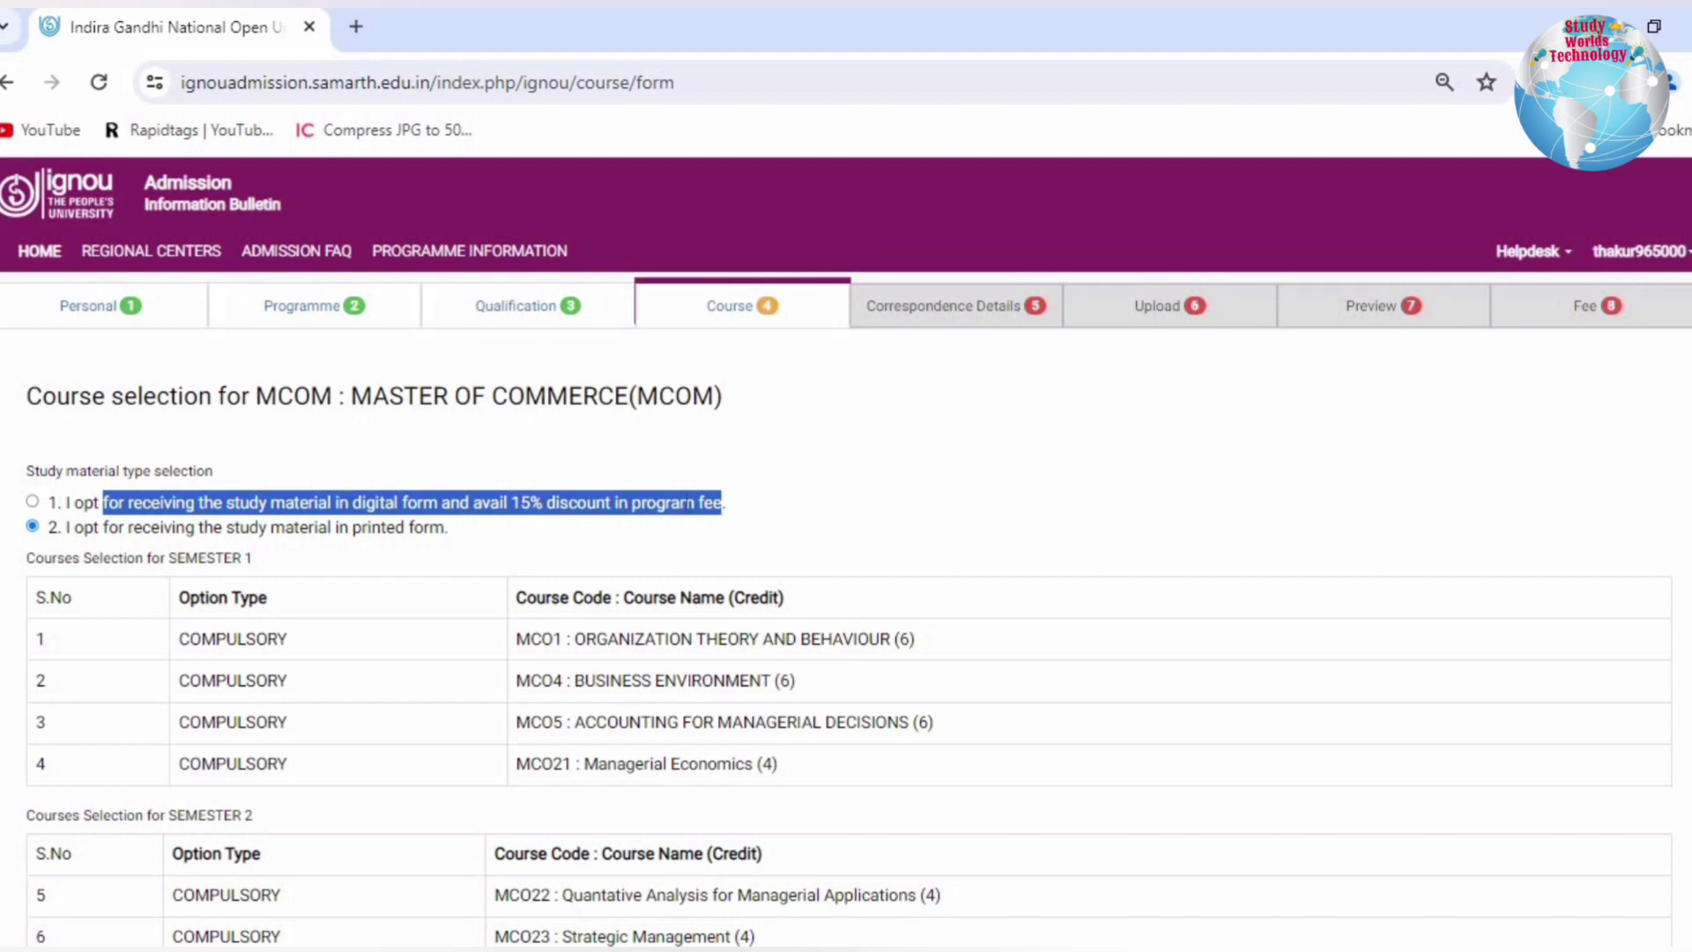
pyautogui.moveTo(74, 527); pyautogui.dragTo(448, 527)
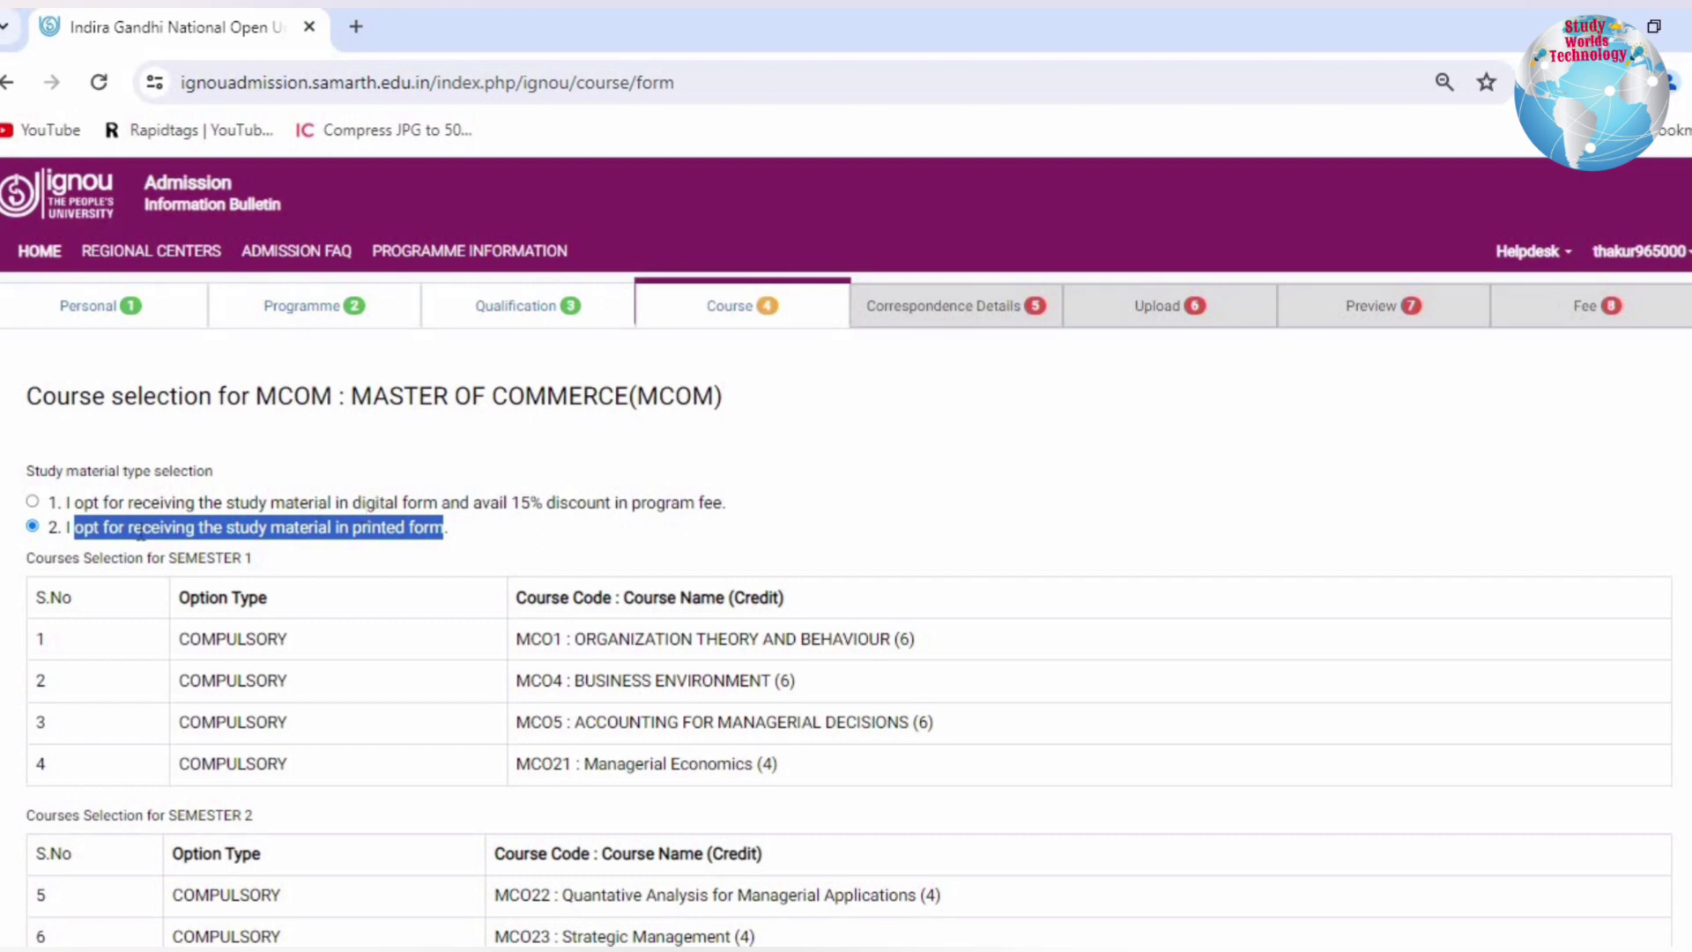
pyautogui.moveTo(51, 561); pyautogui.dragTo(408, 550)
pyautogui.click(408, 549)
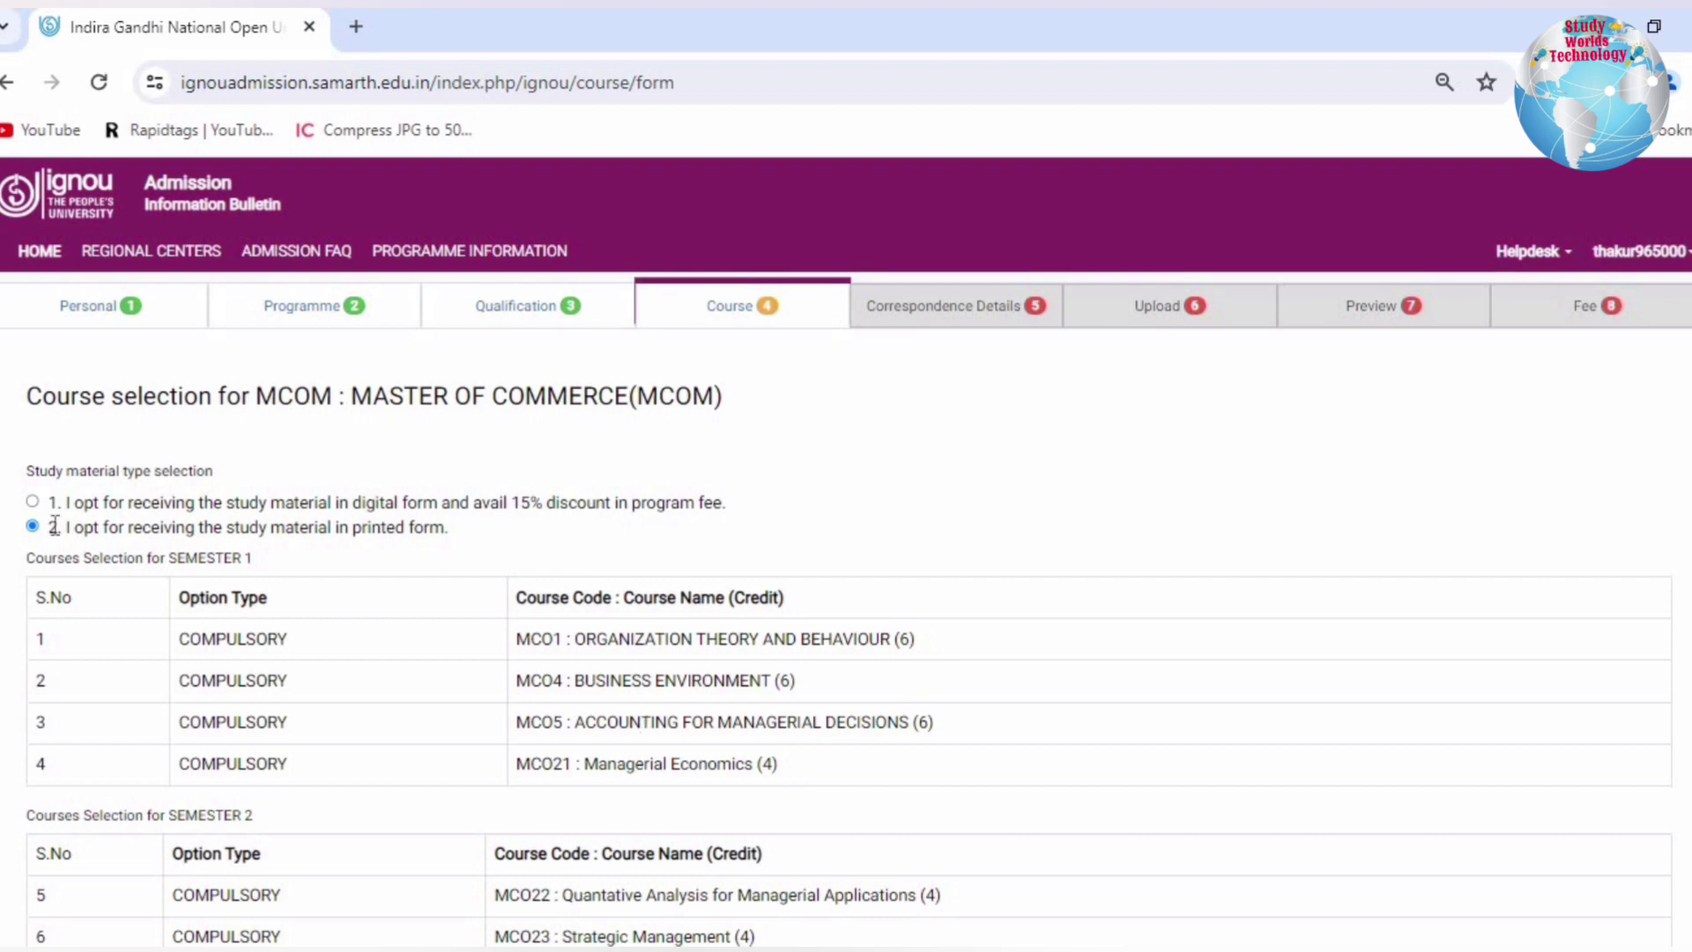
# Submit the Semester 1 and 2 courses with printed study material and proceed to the correspondence details.
pyautogui.scroll(-3, 335, 768)
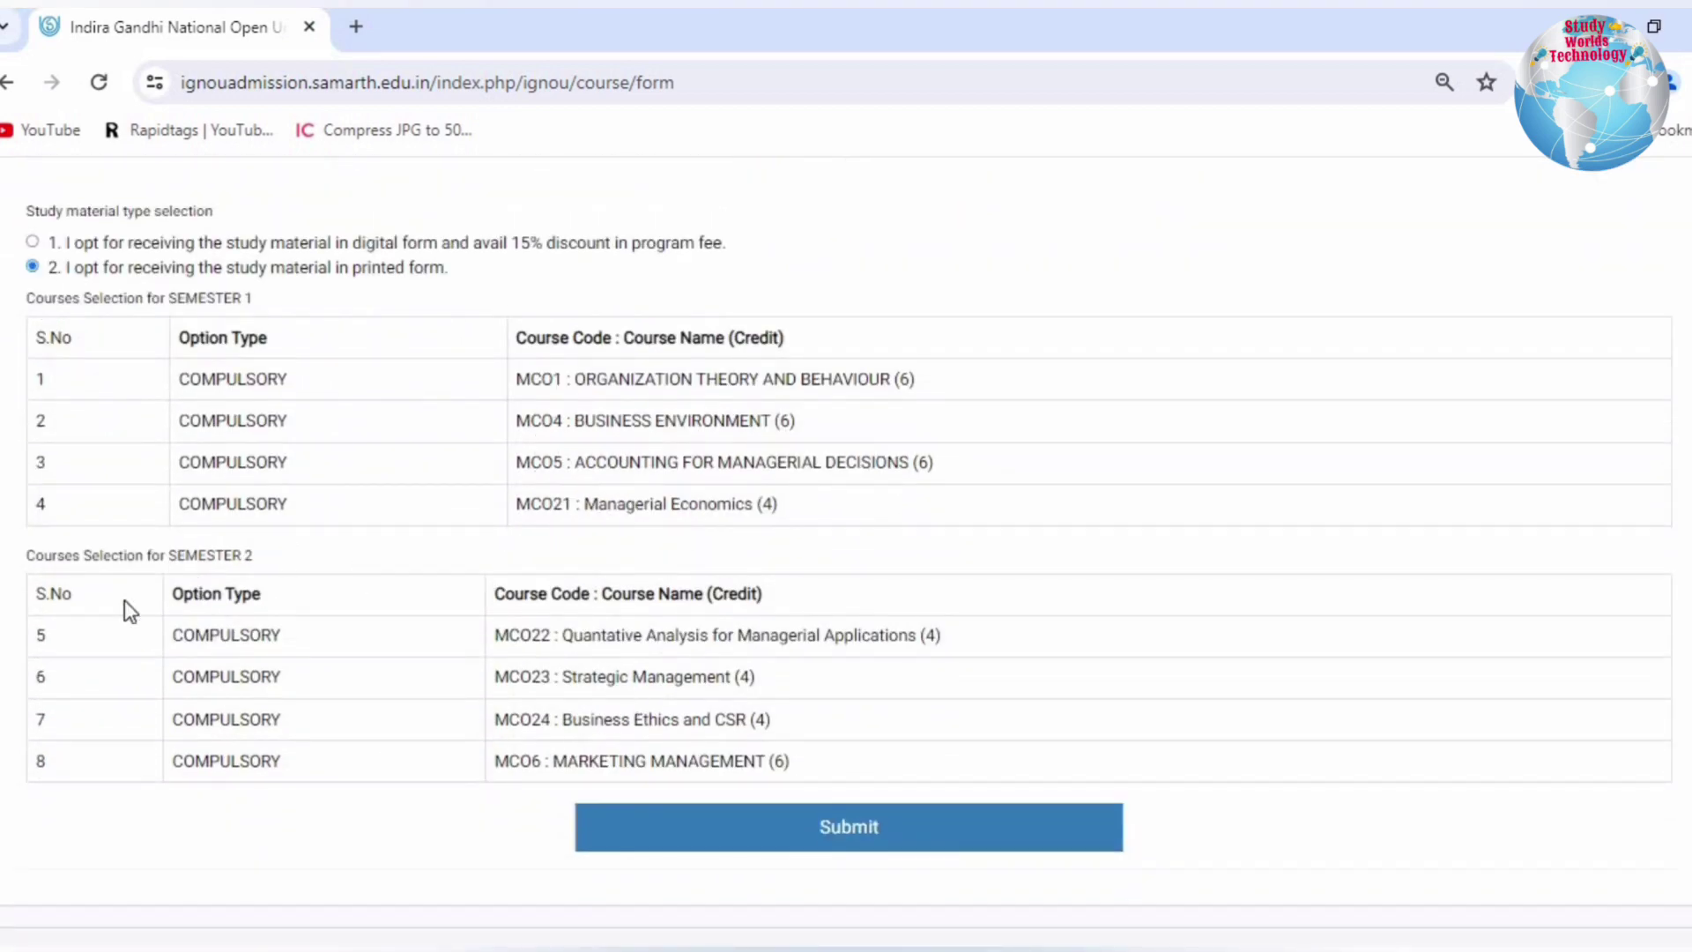
pyautogui.moveTo(165, 593); pyautogui.dragTo(811, 755)
pyautogui.click(815, 740)
pyautogui.click(775, 828)
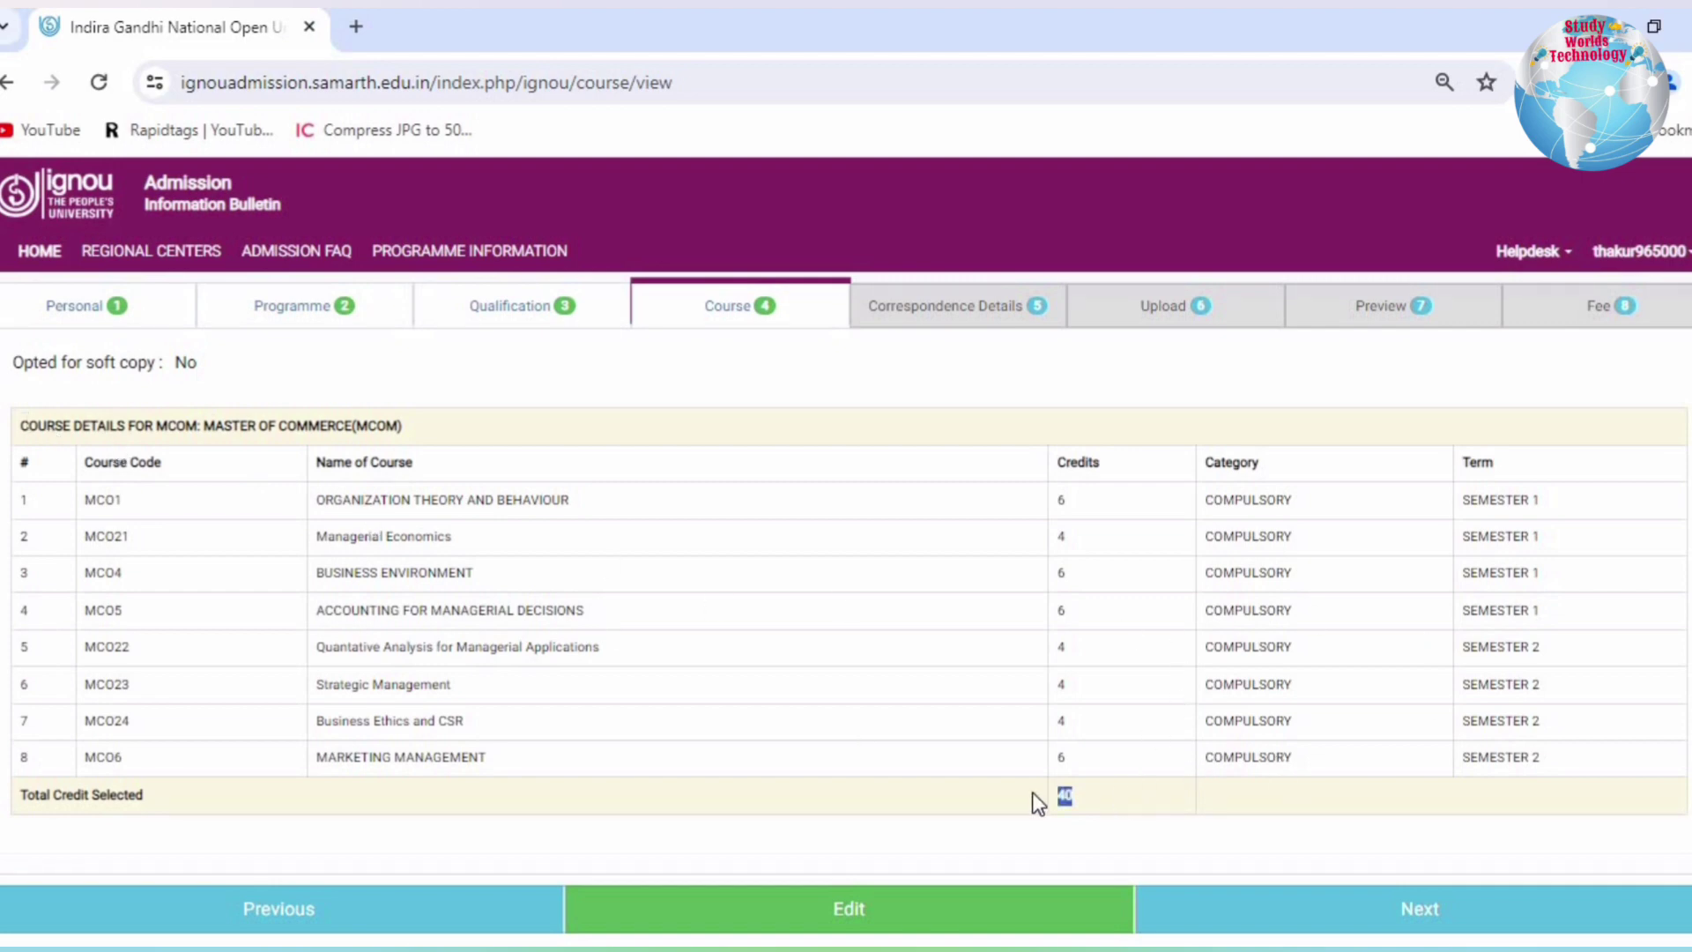
pyautogui.click(1355, 897)
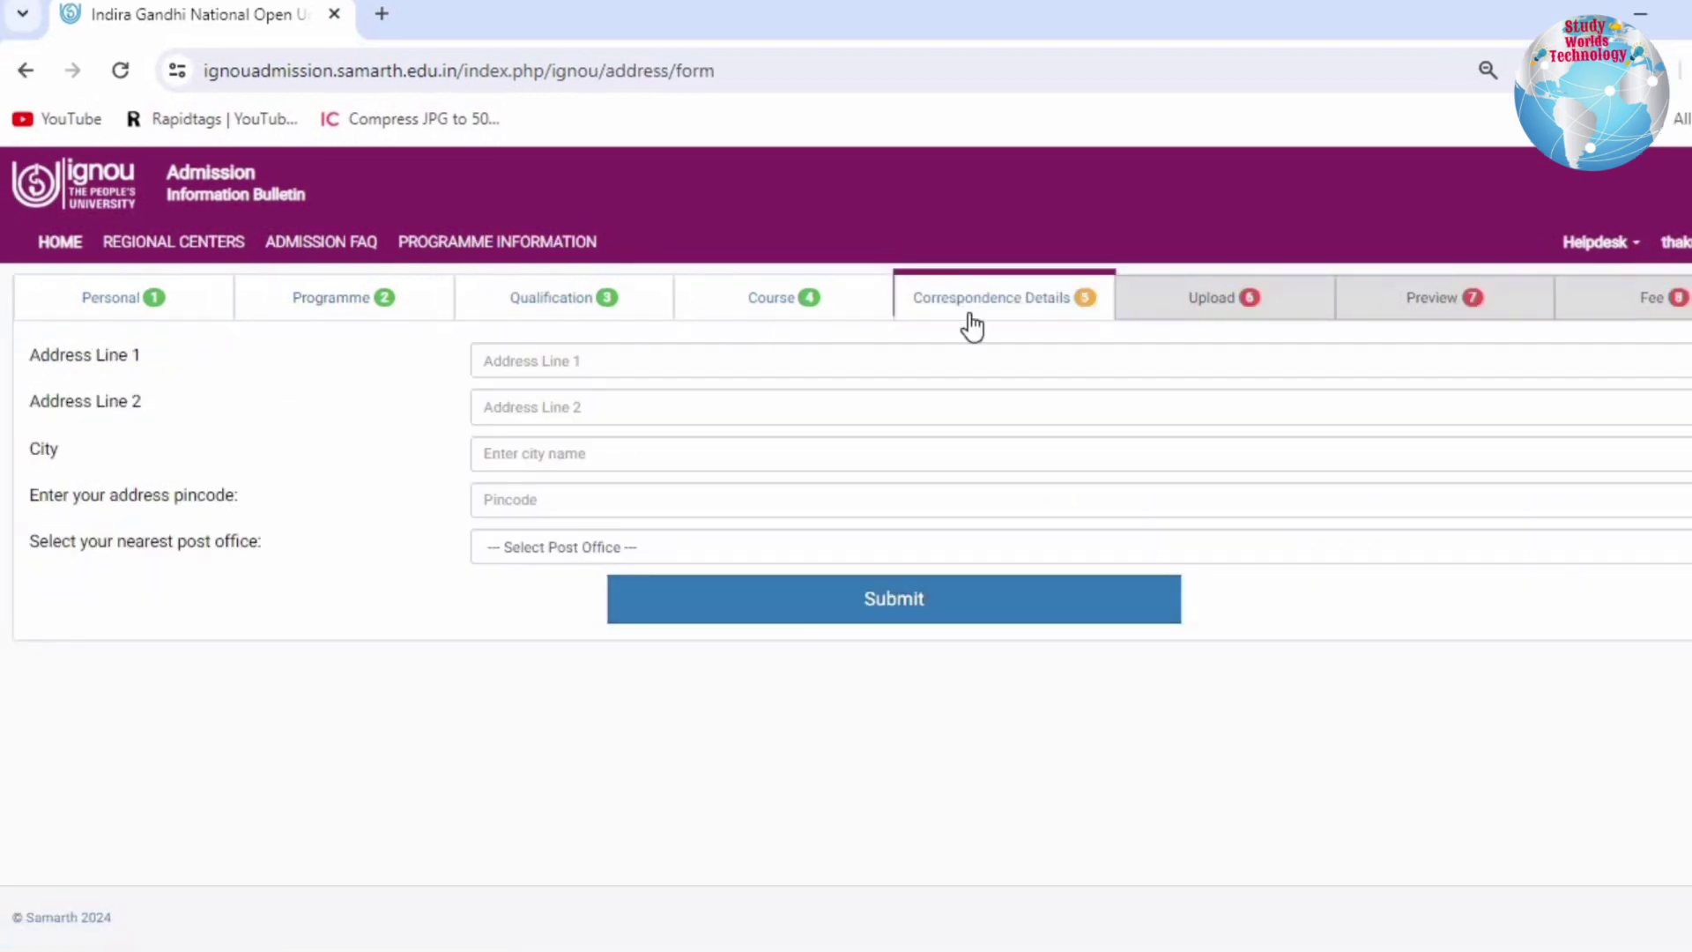
# Go over the address lines and city fields and enter the pincode of the correspondence address.
pyautogui.moveTo(61, 346); pyautogui.dragTo(141, 354)
pyautogui.moveTo(65, 402); pyautogui.dragTo(95, 402)
pyautogui.moveTo(231, 427); pyautogui.dragTo(225, 425)
pyautogui.moveTo(44, 448); pyautogui.dragTo(129, 452)
pyautogui.click(501, 497)
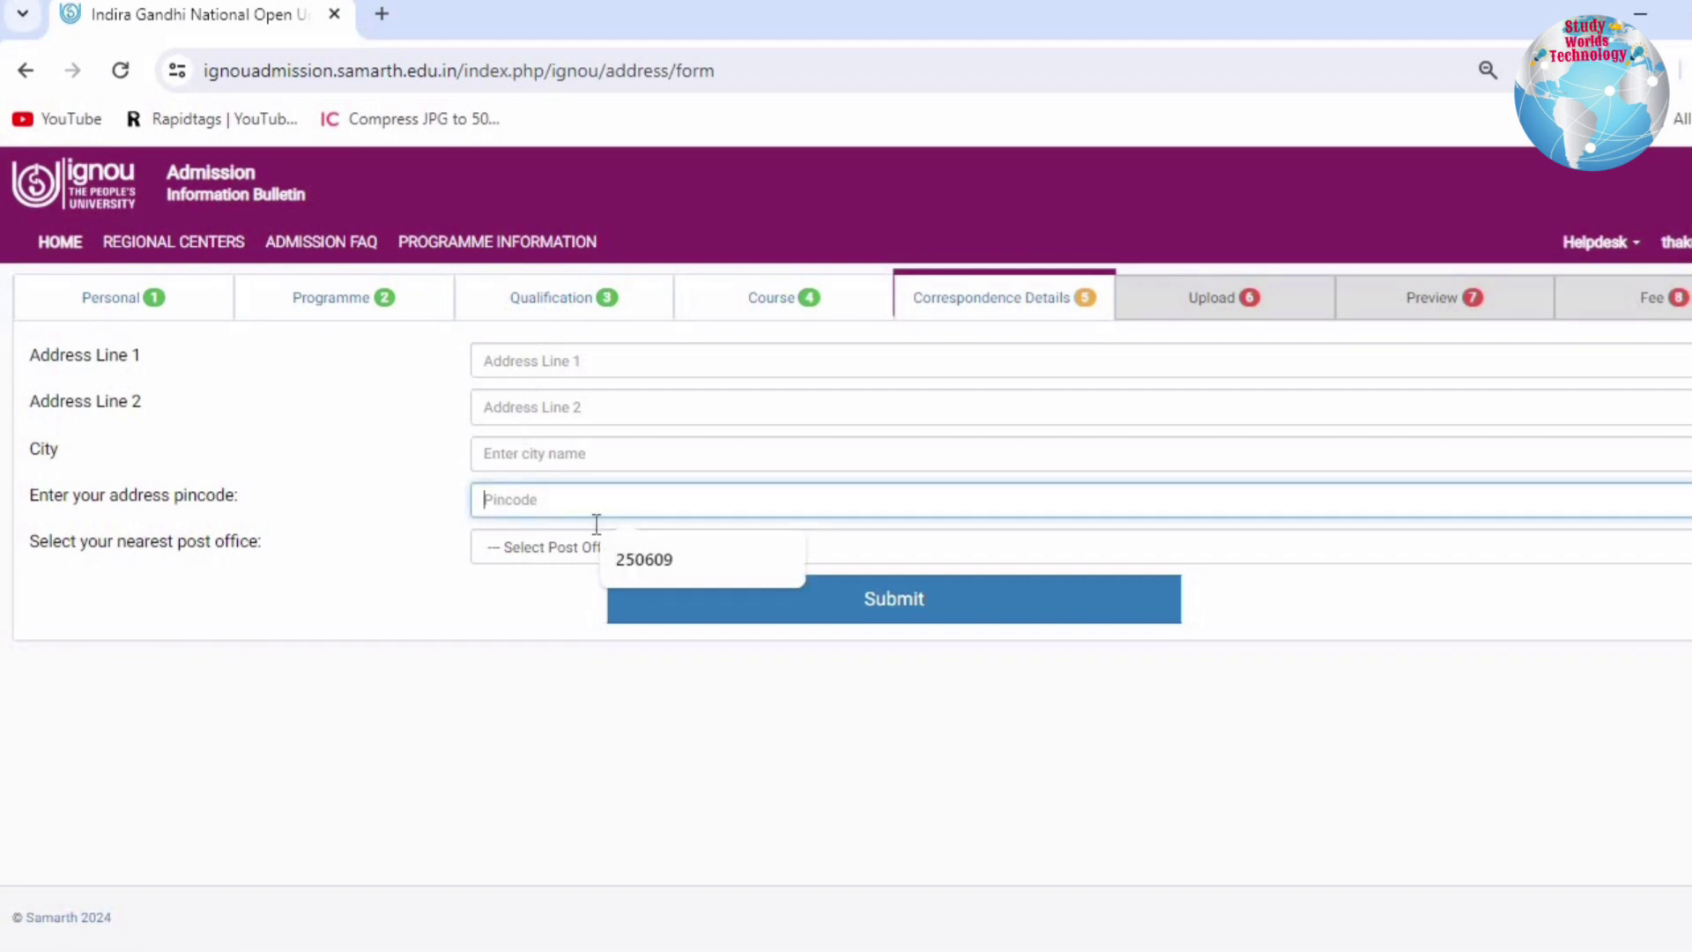
pyautogui.click(617, 560)
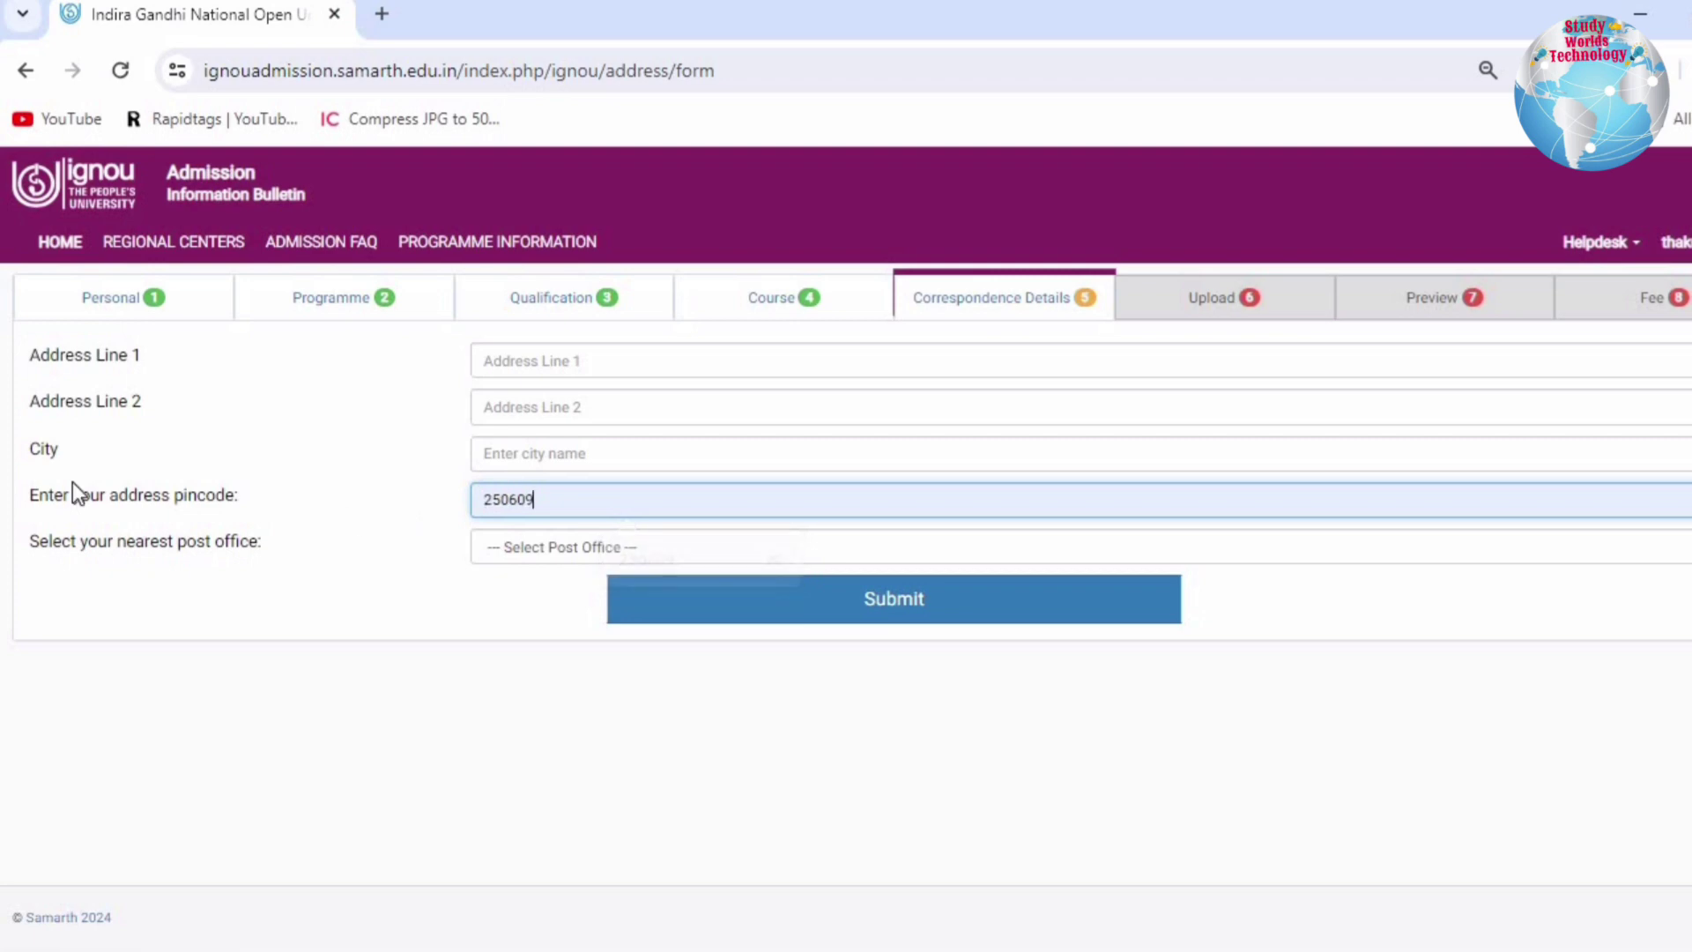
# Select the nearest post office for the pincode, then submit the correspondence details and proceed to the upload section.
pyautogui.click(563, 546)
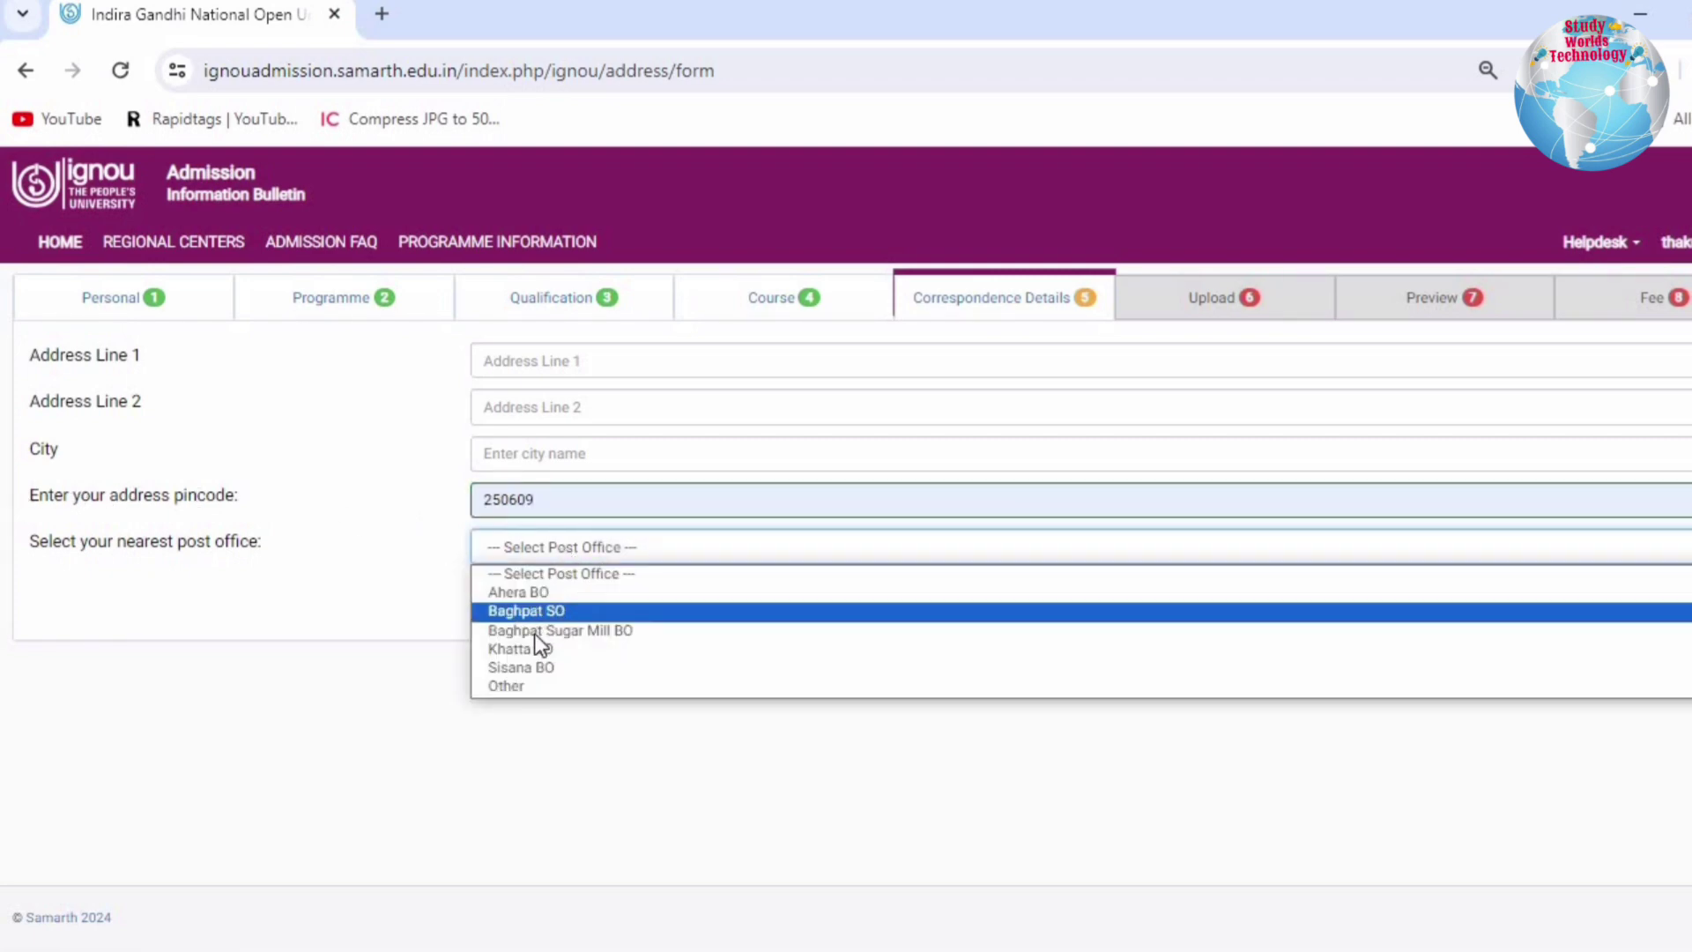
pyautogui.click(471, 579)
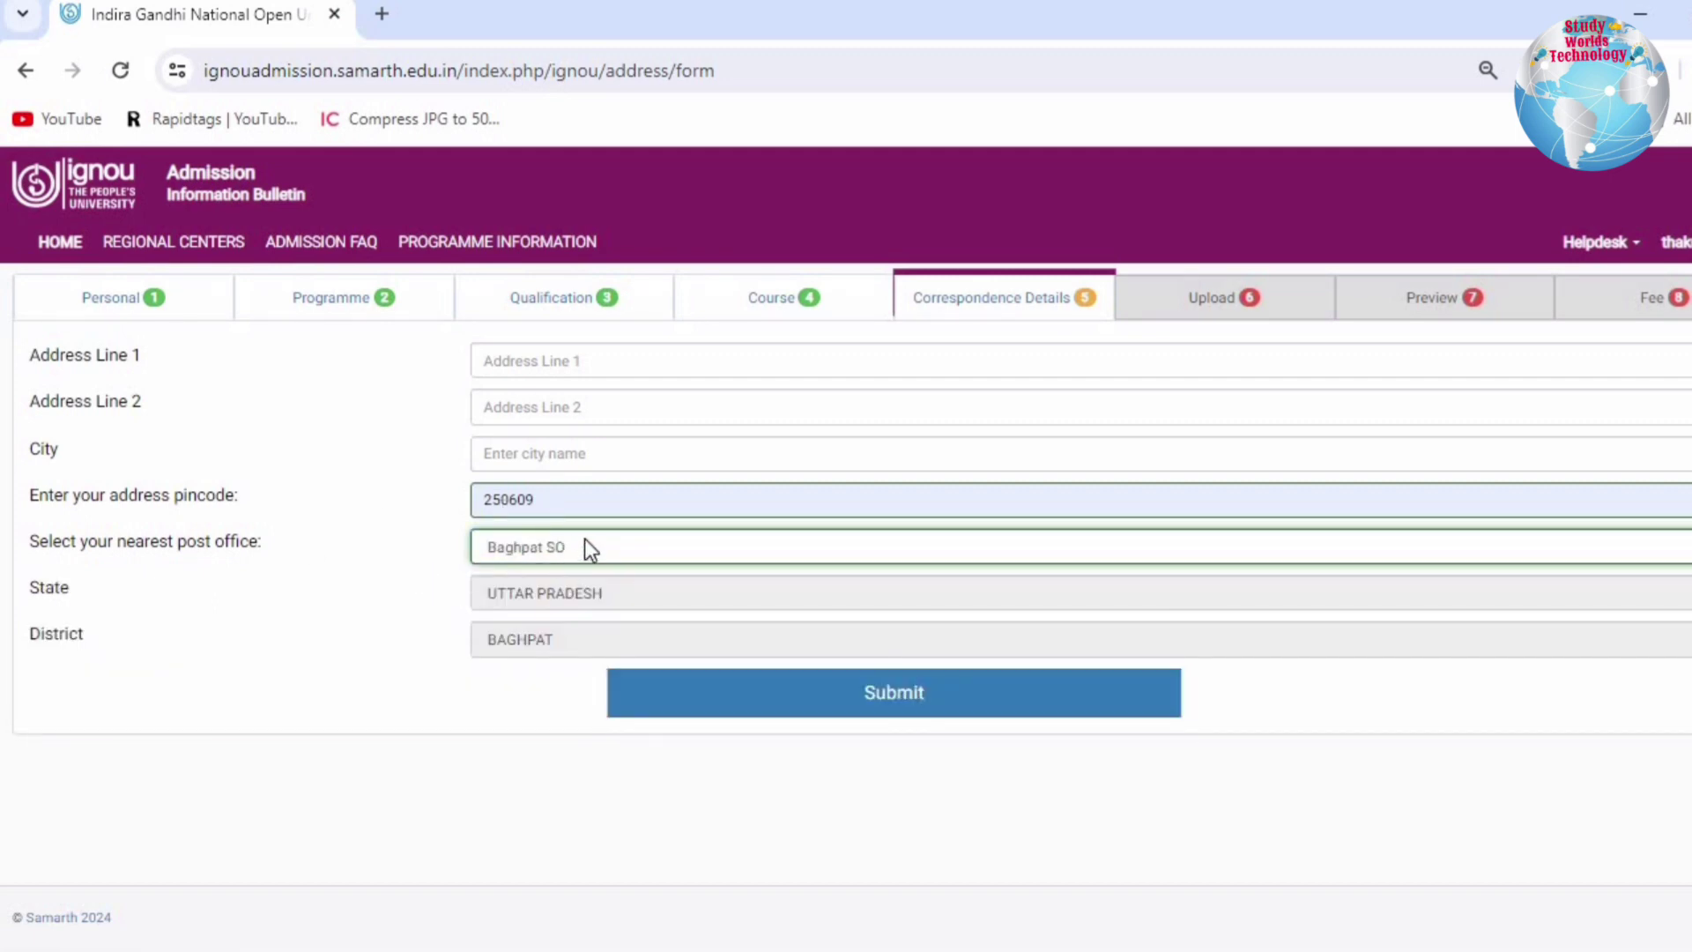
pyautogui.click(875, 709)
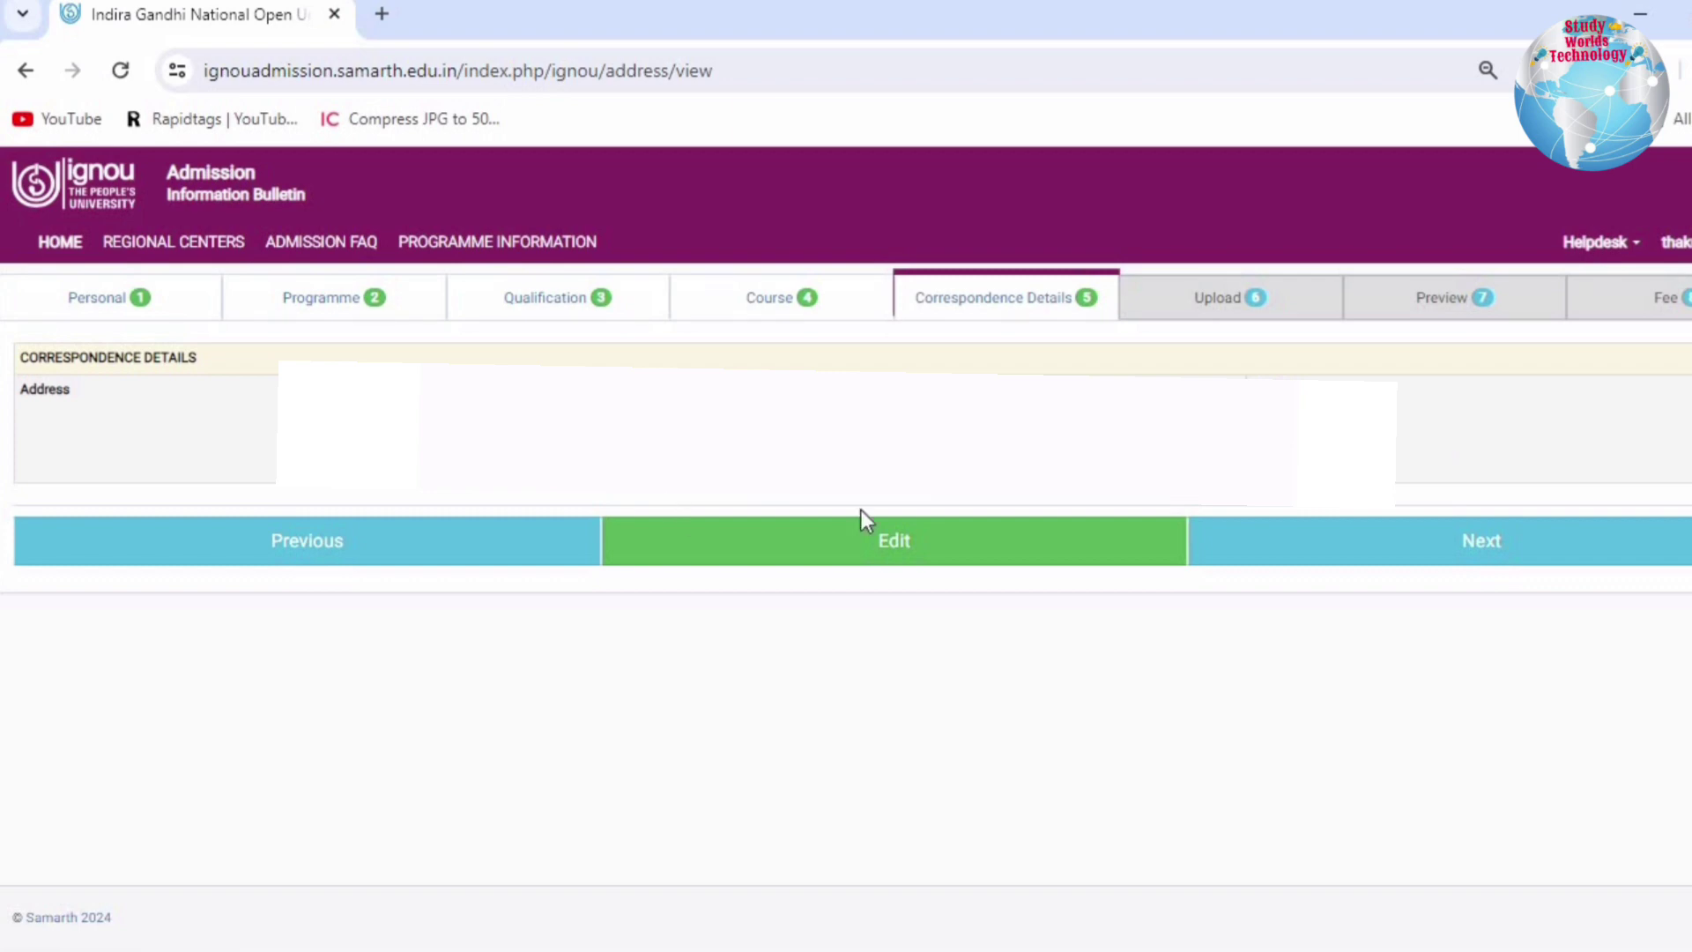
pyautogui.click(1481, 548)
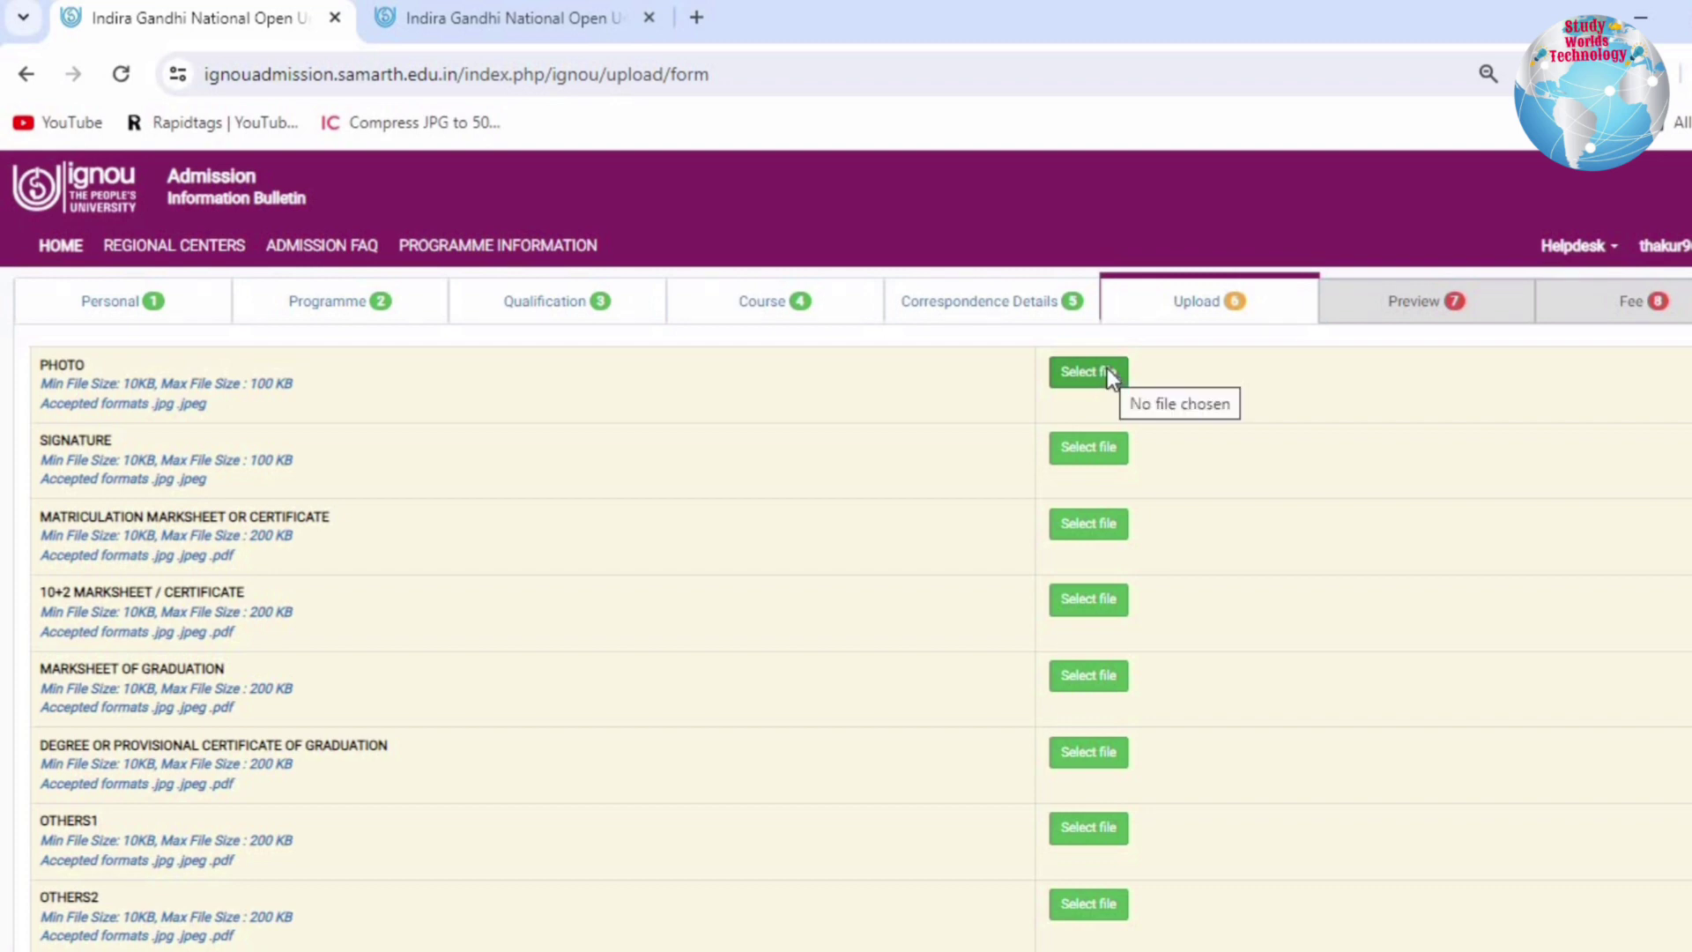
# Upload the photo, signature, matriculation and 10+2 certificates, graduation marksheet, and degree or provisional certificate.
pyautogui.click(1109, 371)
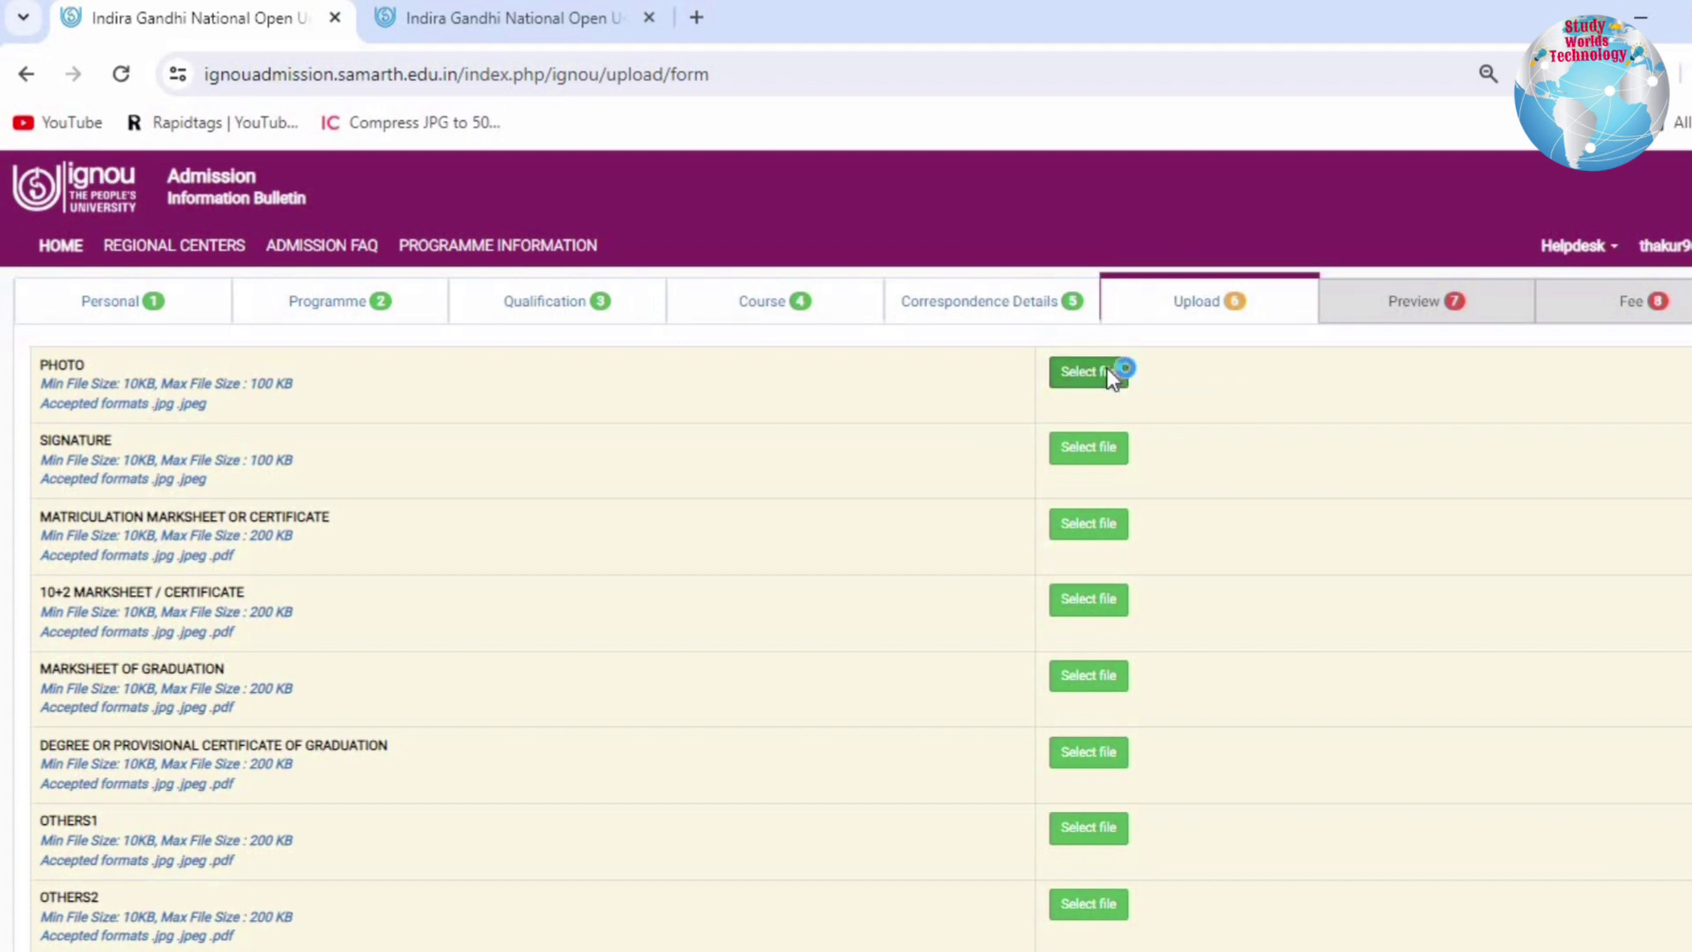
pyautogui.click(1108, 371)
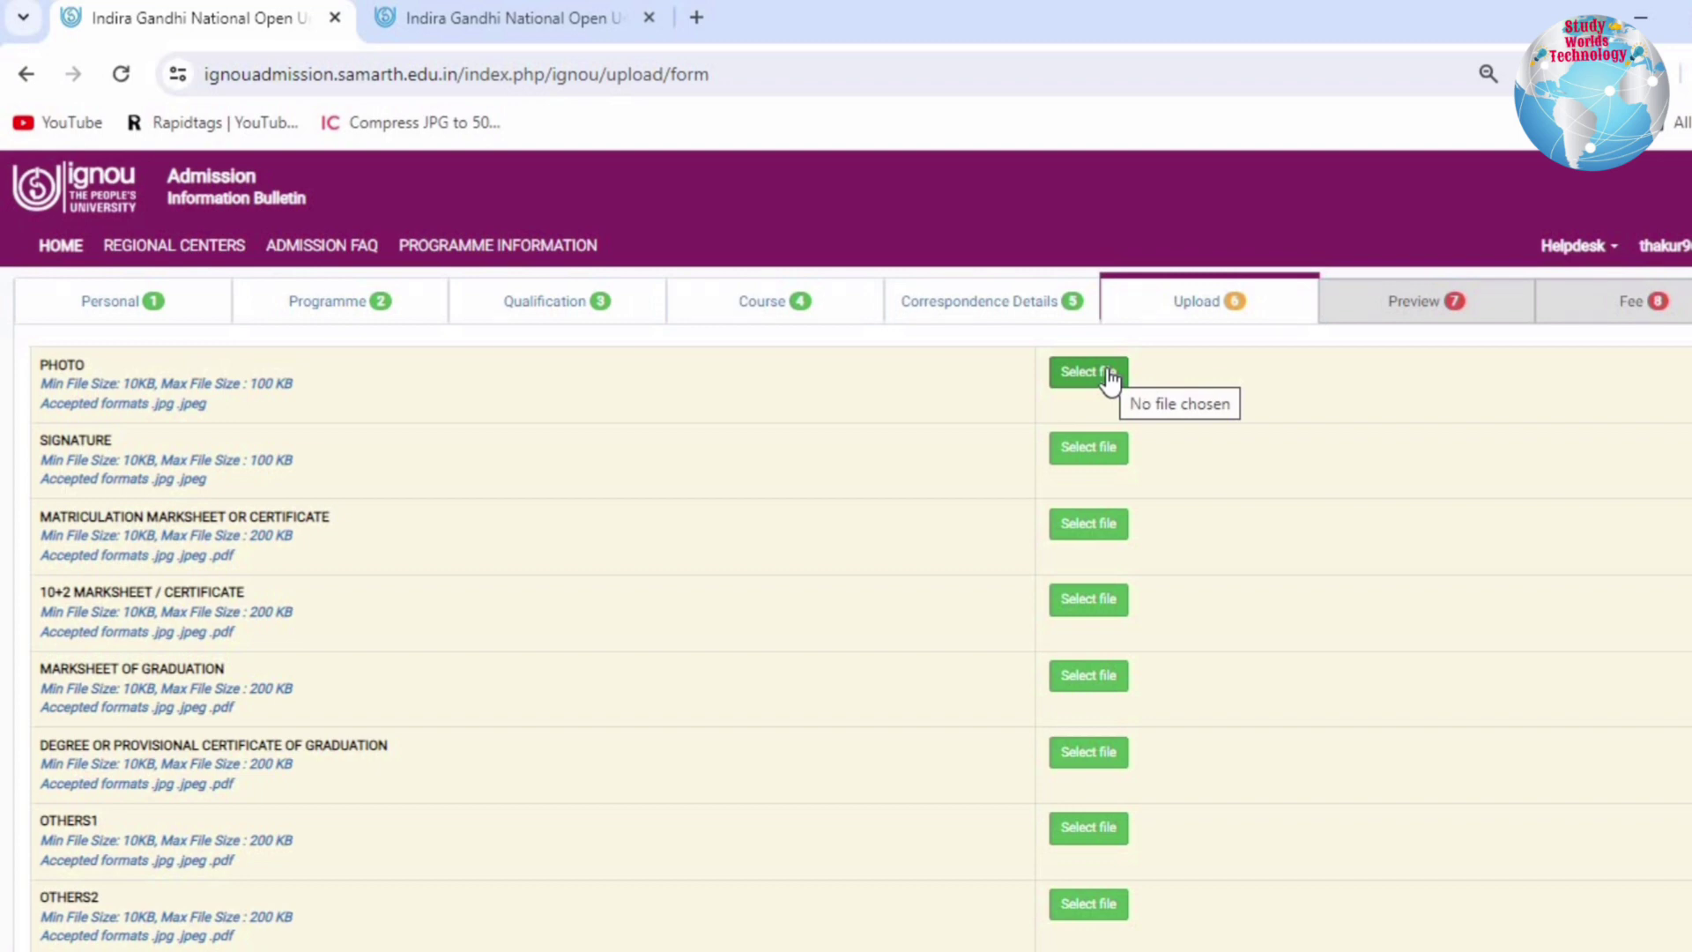
pyautogui.click(1108, 371)
pyautogui.click(1107, 371)
pyautogui.click(1108, 372)
pyautogui.click(1108, 372)
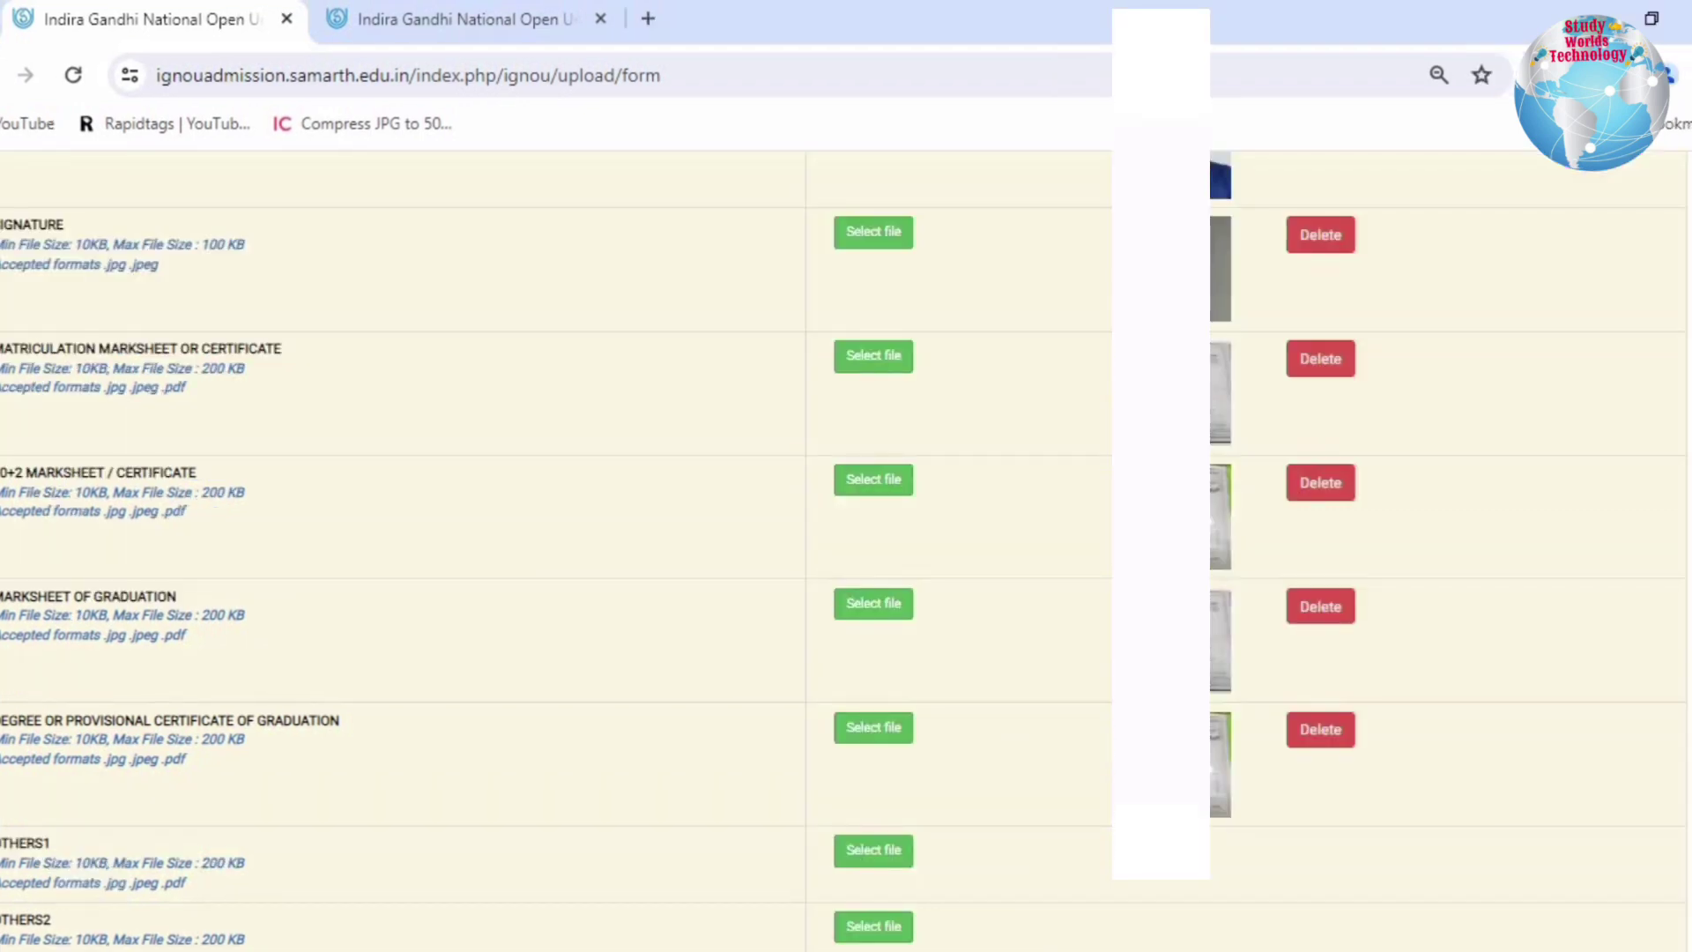
# Skip the OTHERS1 to OTHERS8 documents and proceed to the application preview.
pyautogui.scroll(-6, 1214, 851)
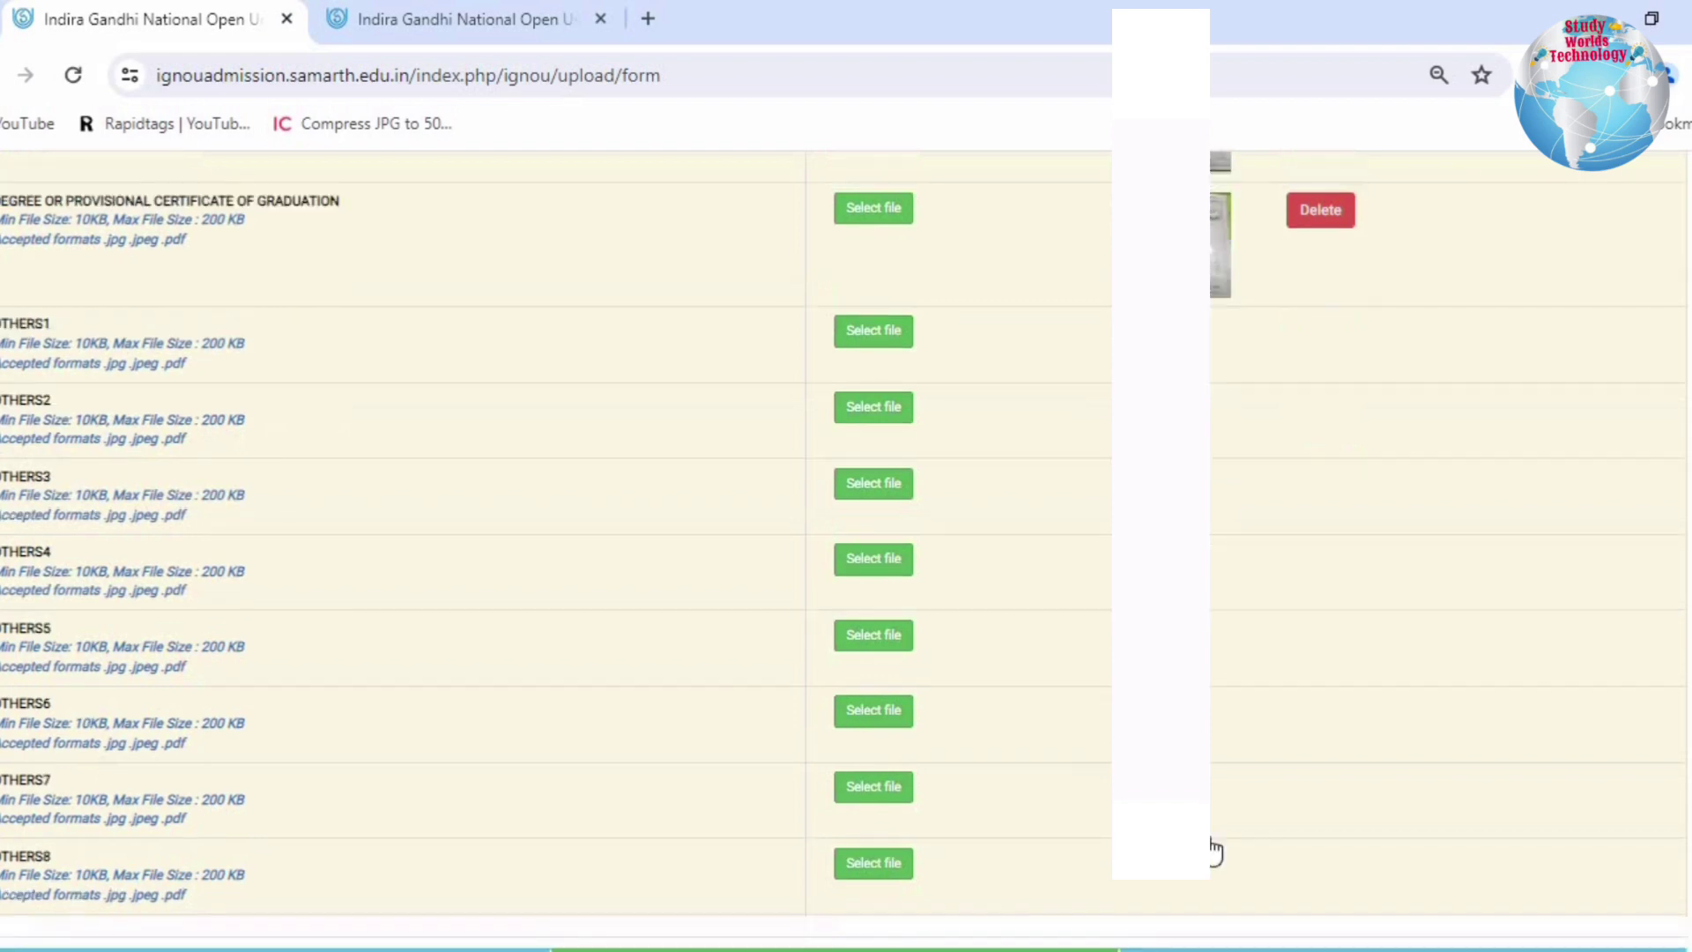
pyautogui.scroll(-2, 1299, 859)
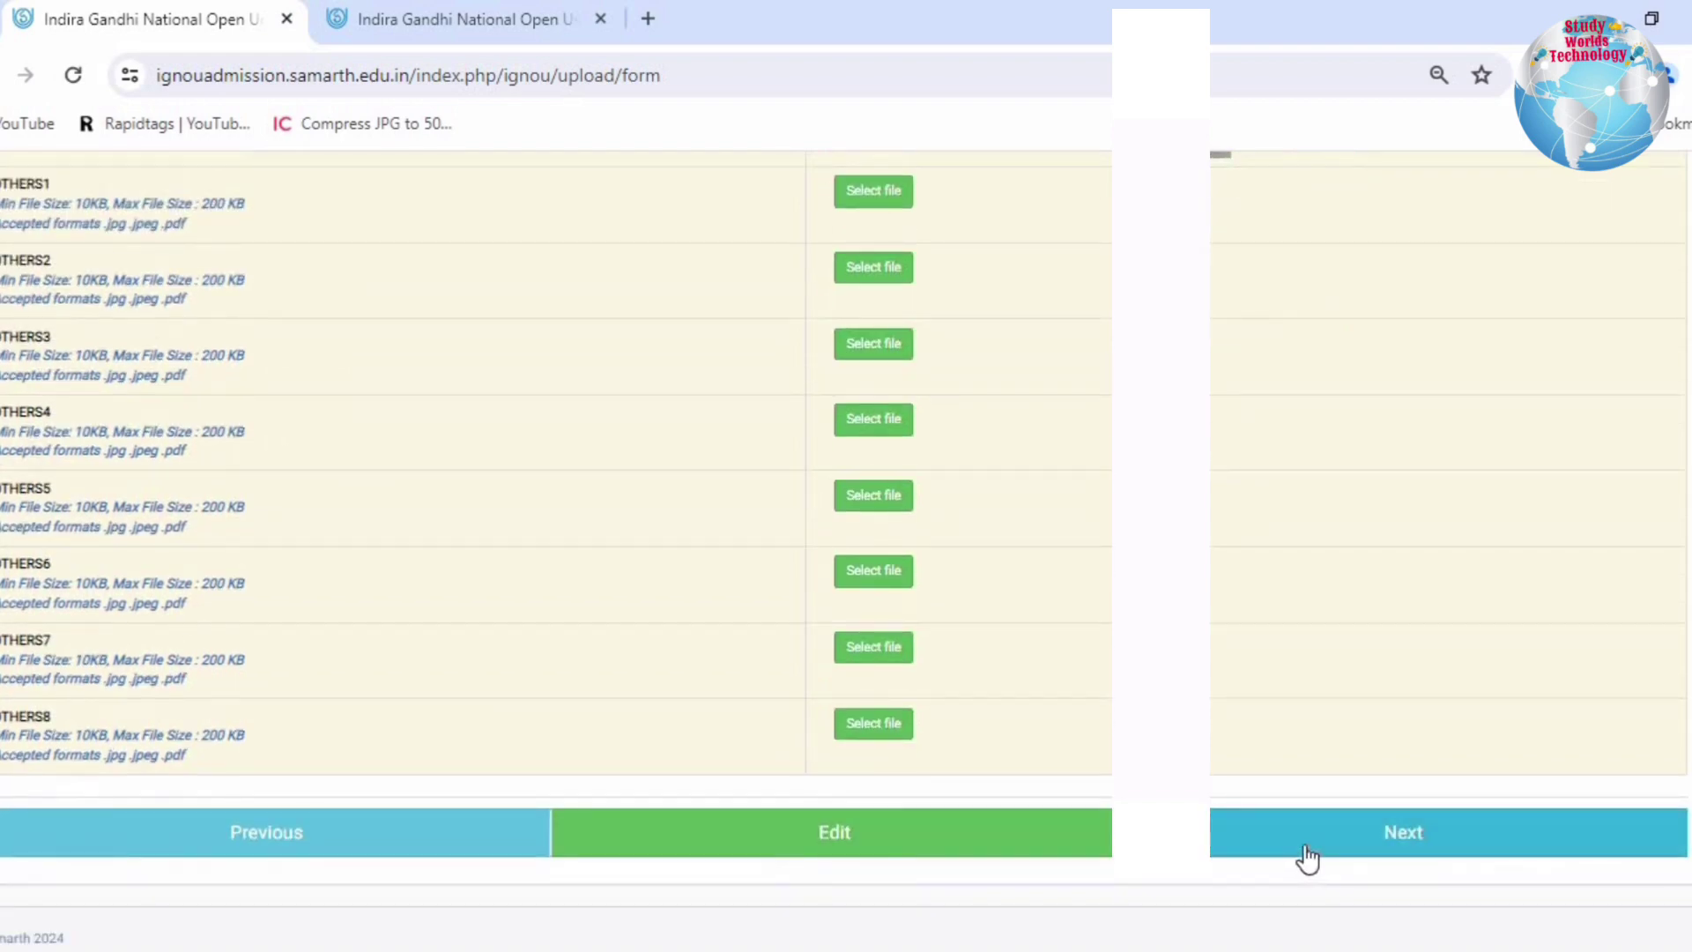
pyautogui.click(1307, 855)
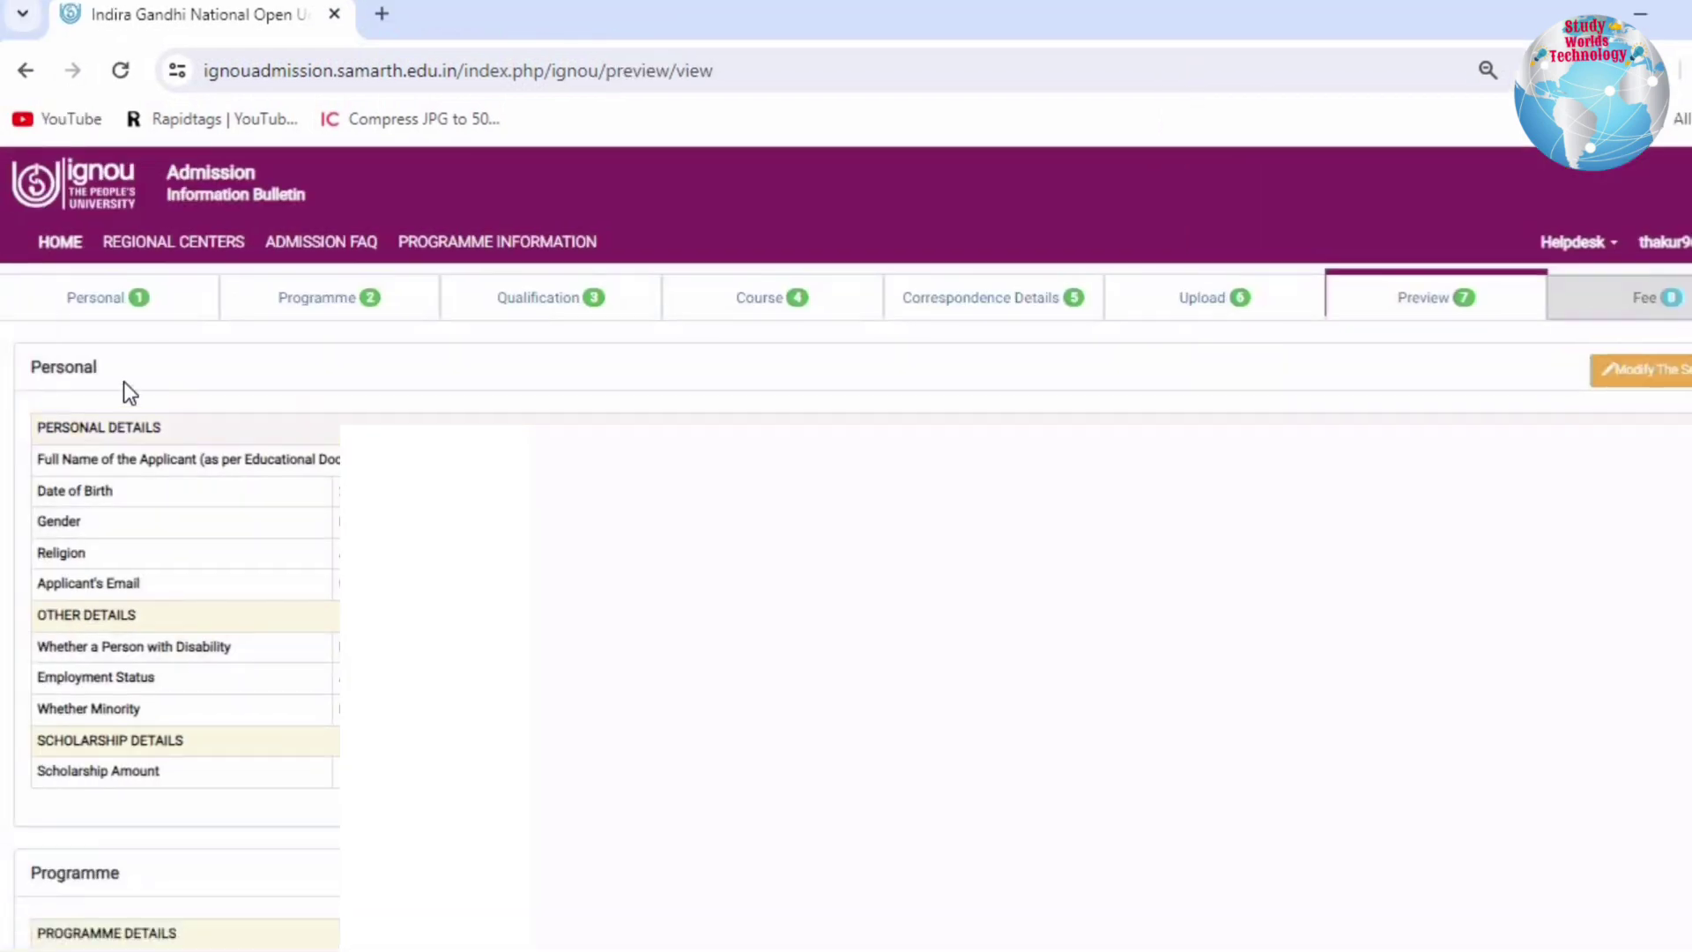
# Review the application preview from the personal and programme details down to the fee section.
pyautogui.moveTo(68, 375); pyautogui.dragTo(97, 368)
pyautogui.moveTo(133, 459); pyautogui.dragTo(119, 872)
pyautogui.scroll(-20, 12, 301)
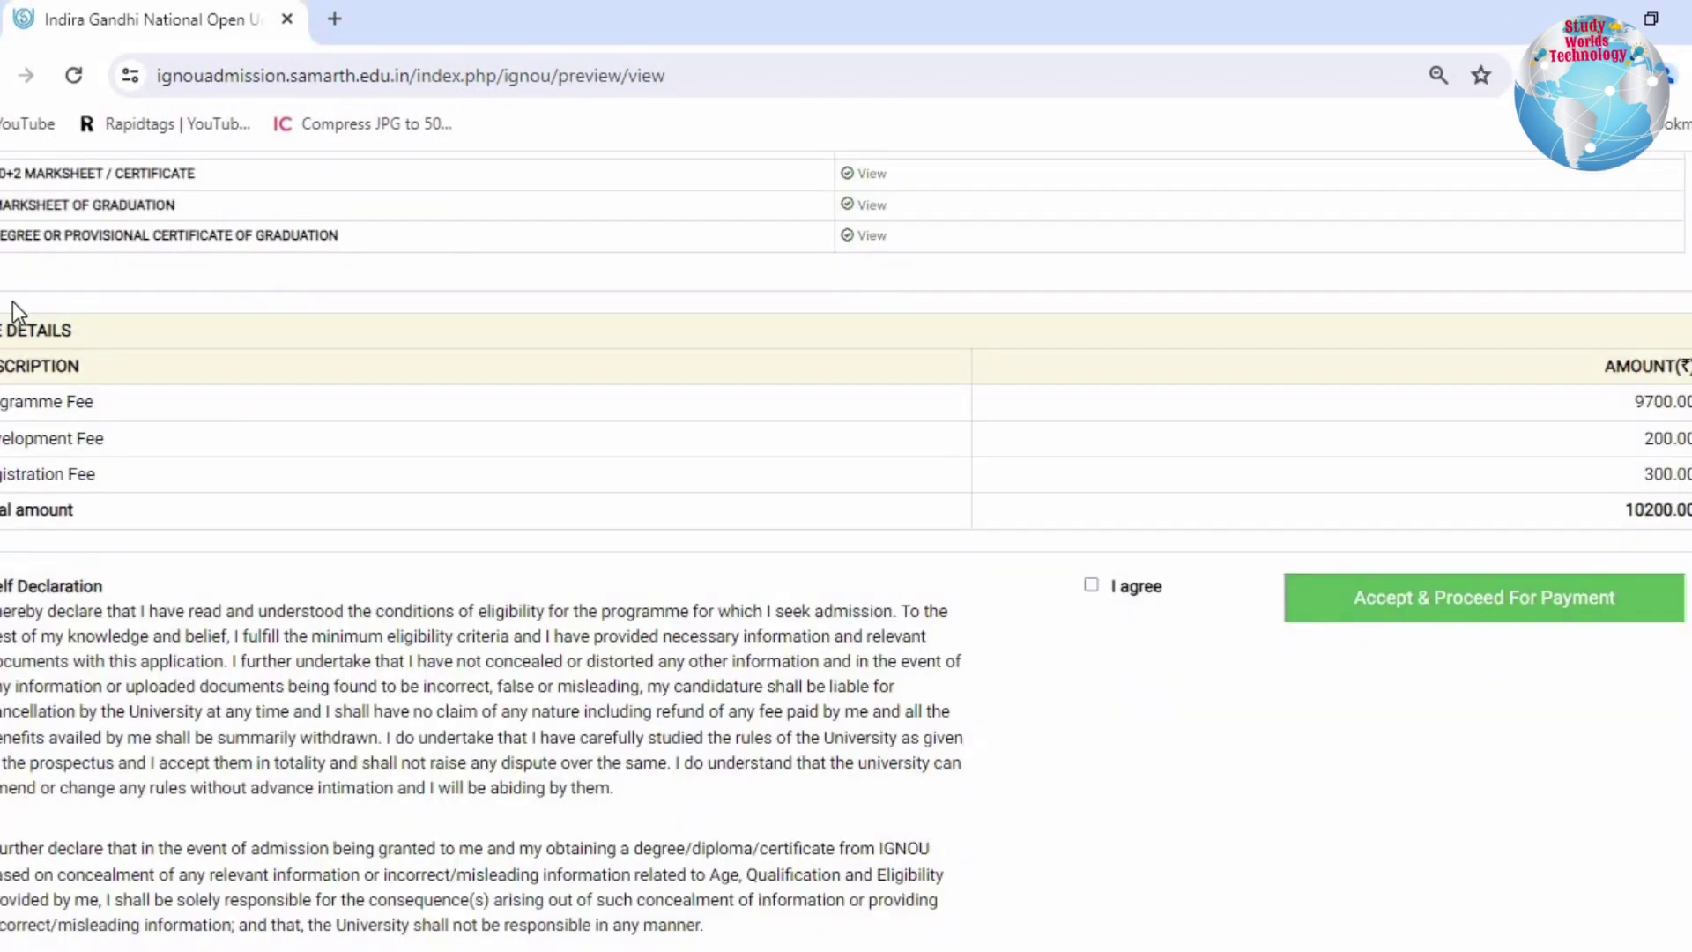
# Examine the fee details, covering the programme, development and registration fees and the total amount.
pyautogui.moveTo(5, 310); pyautogui.dragTo(55, 401)
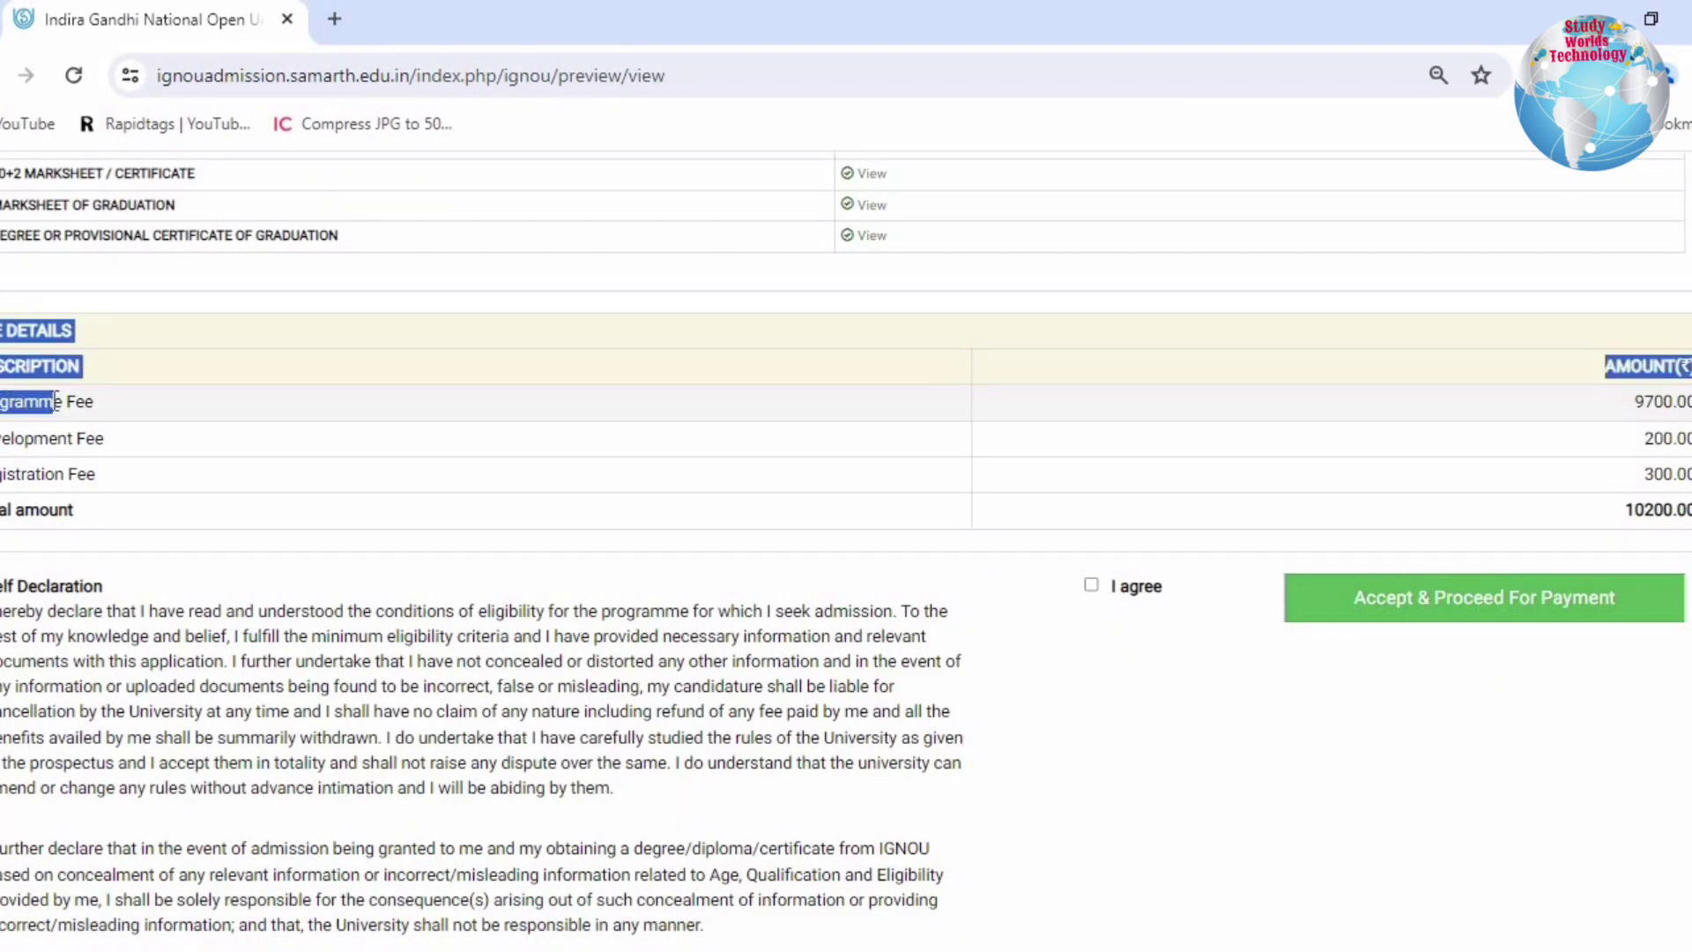
pyautogui.click(139, 400)
pyautogui.doubleClick(1663, 401)
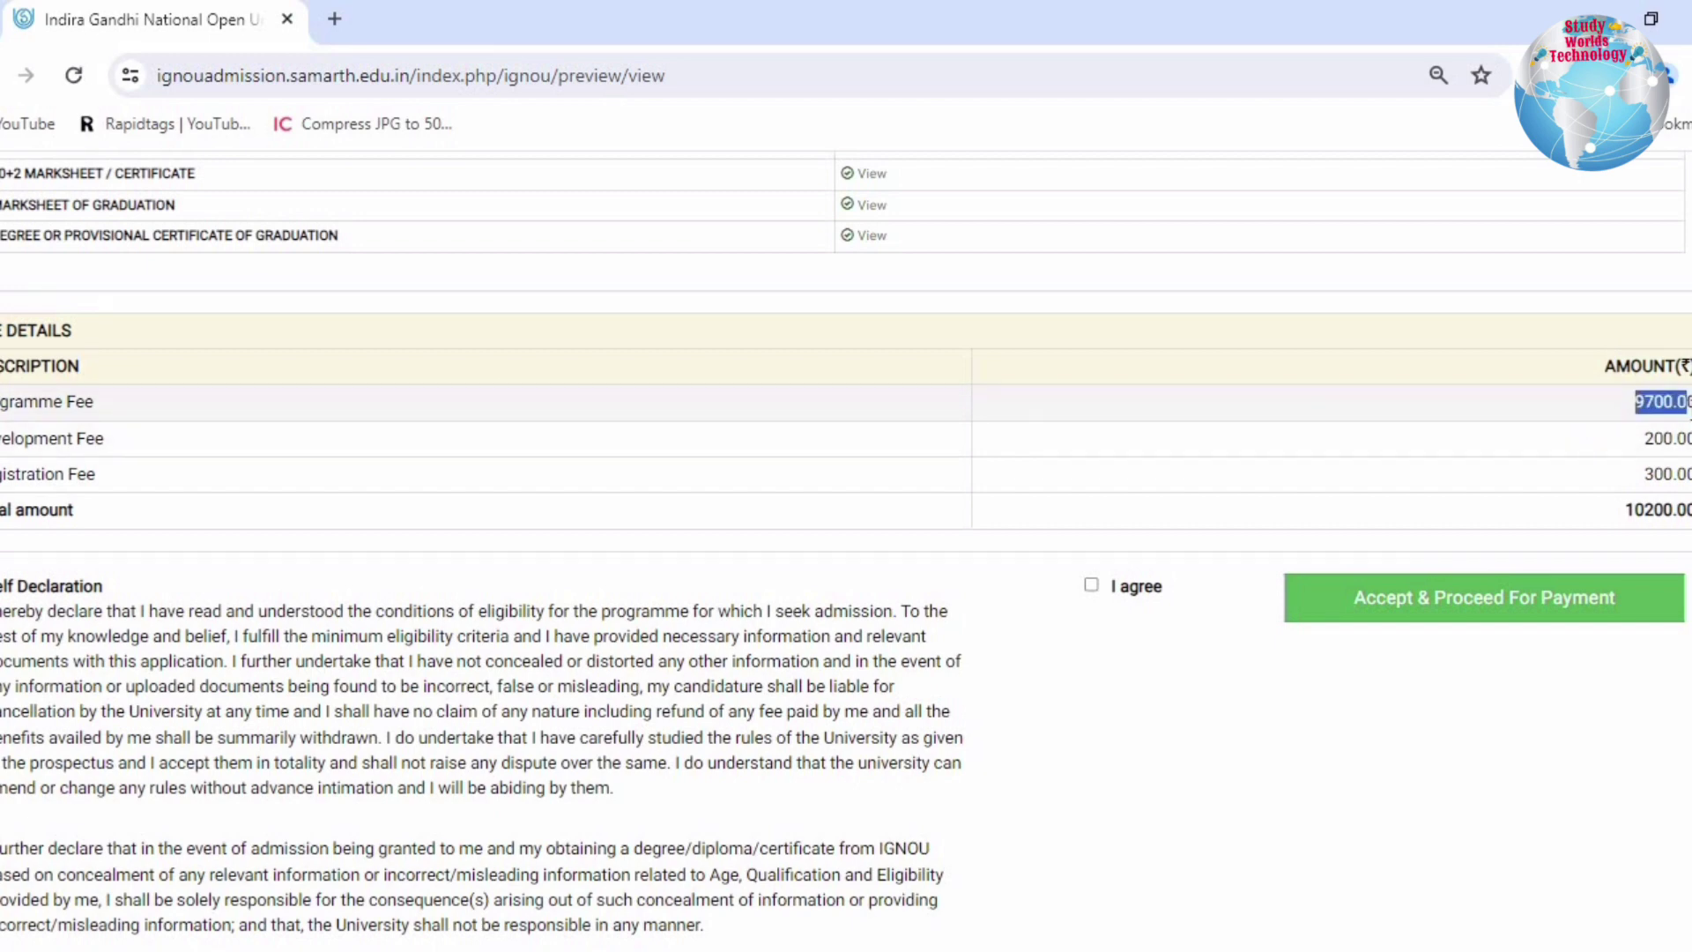
pyautogui.moveTo(14, 438); pyautogui.dragTo(340, 506)
pyautogui.moveTo(40, 509); pyautogui.dragTo(1688, 510)
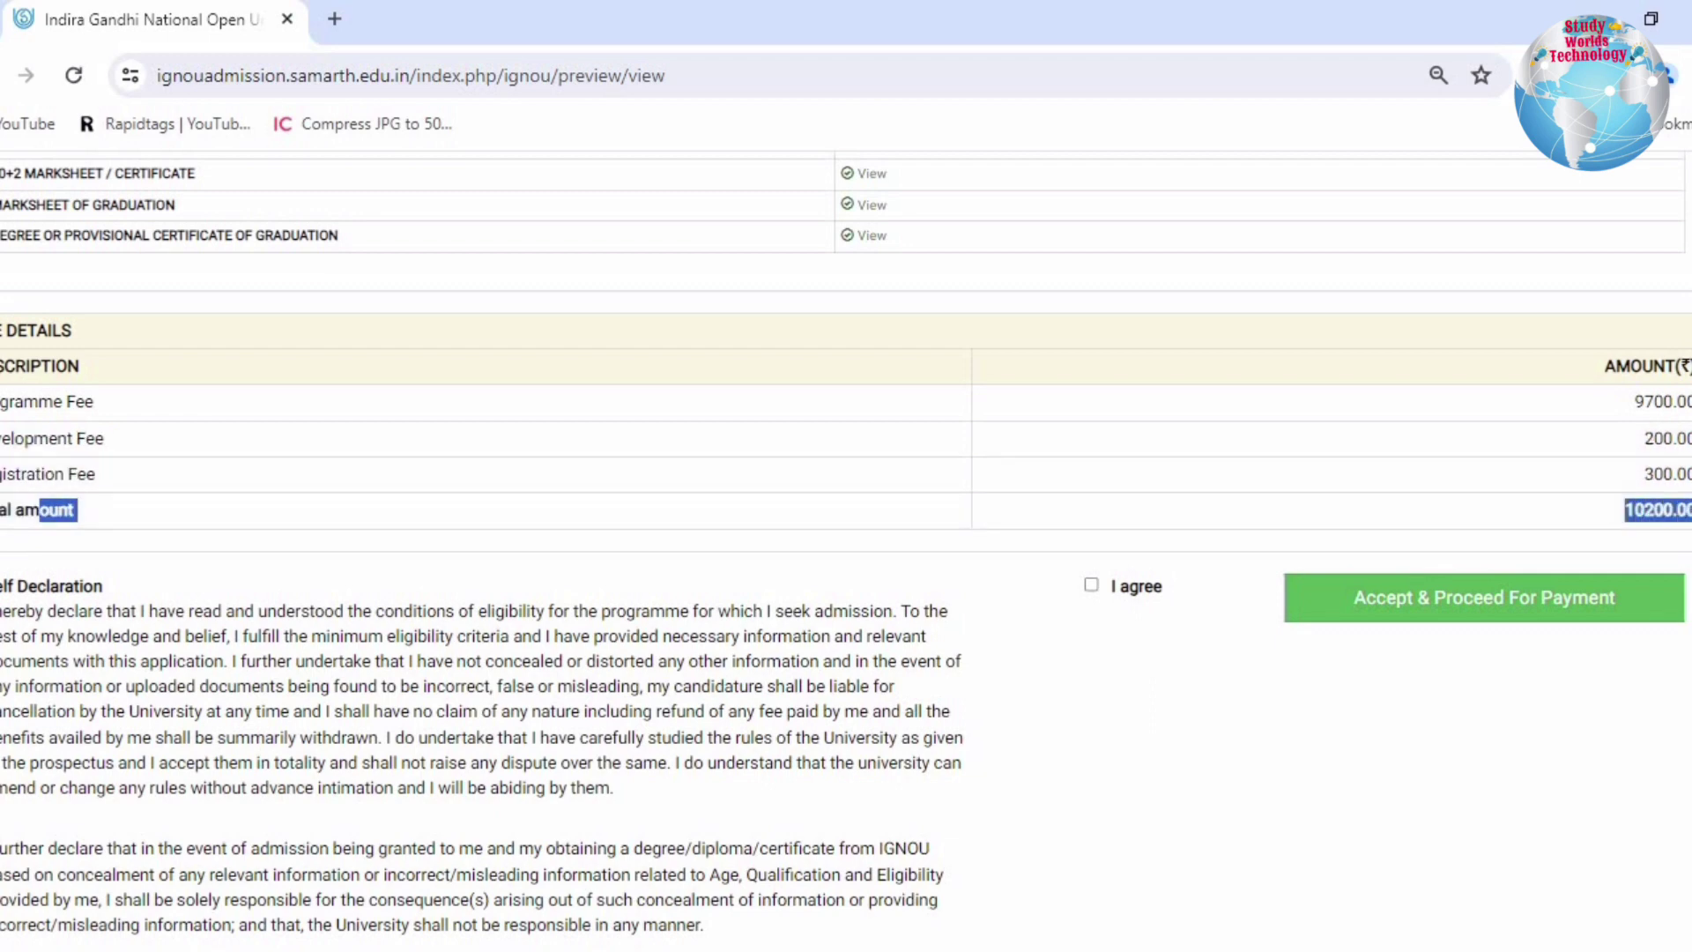
pyautogui.moveTo(1587, 364); pyautogui.dragTo(793, 948)
pyautogui.click(1463, 472)
pyautogui.doubleClick(1462, 472)
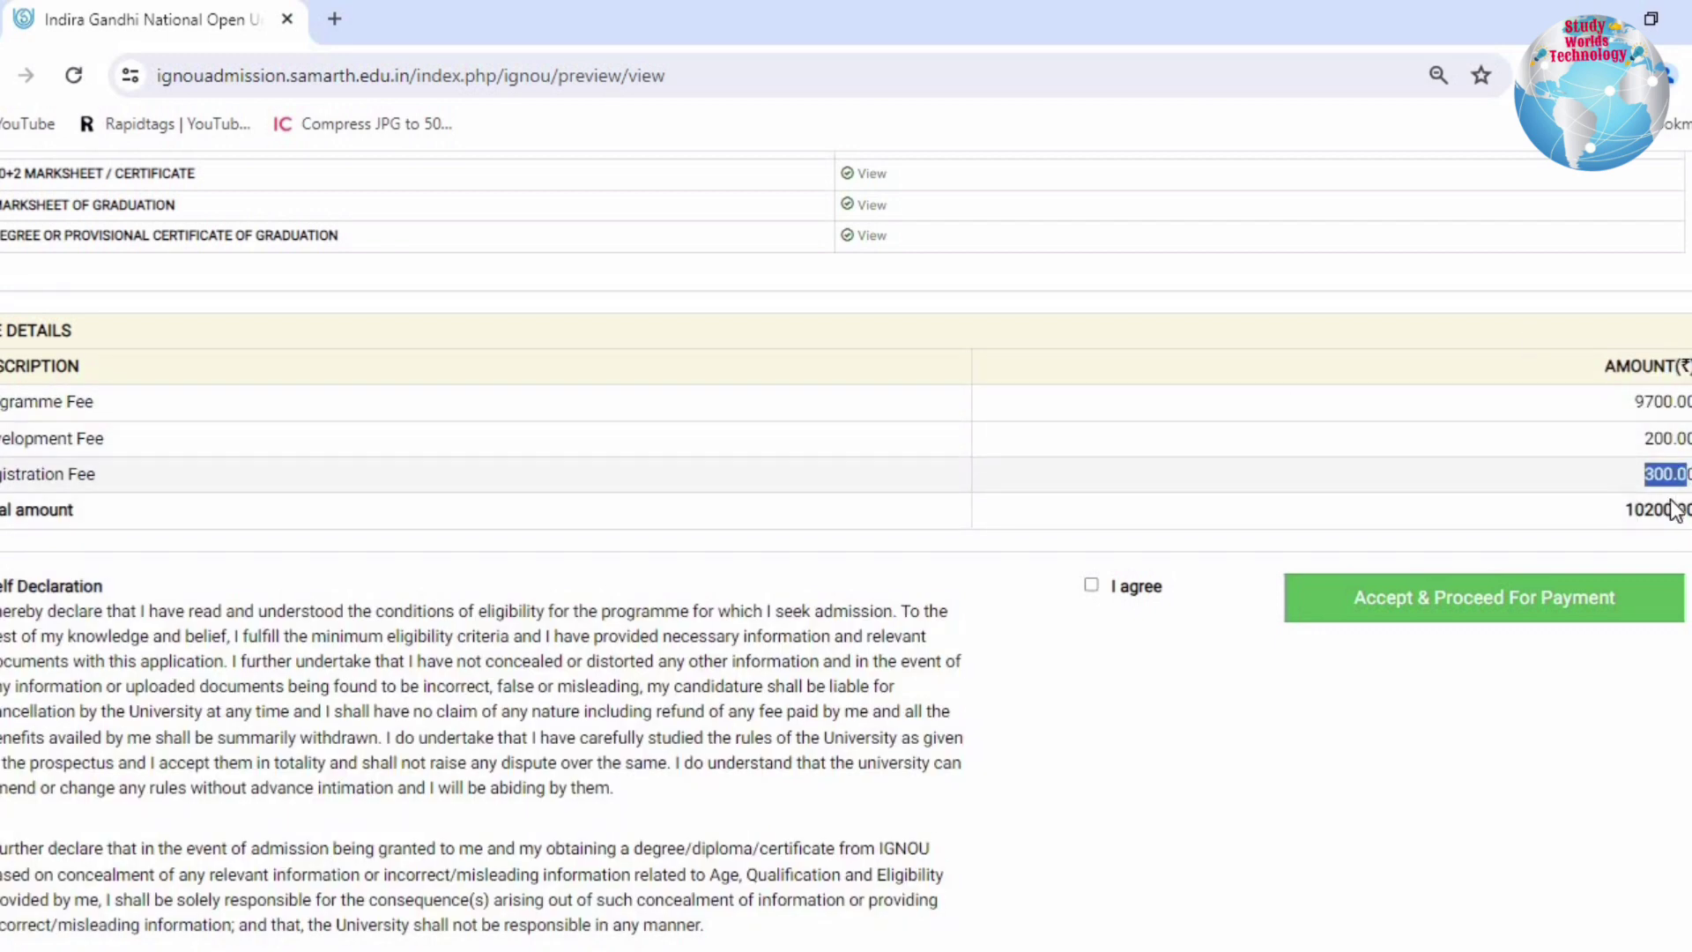
# Agree to the self declaration, read the note about deducted payments, and proceed to Payment Gateway I.
pyautogui.click(1091, 584)
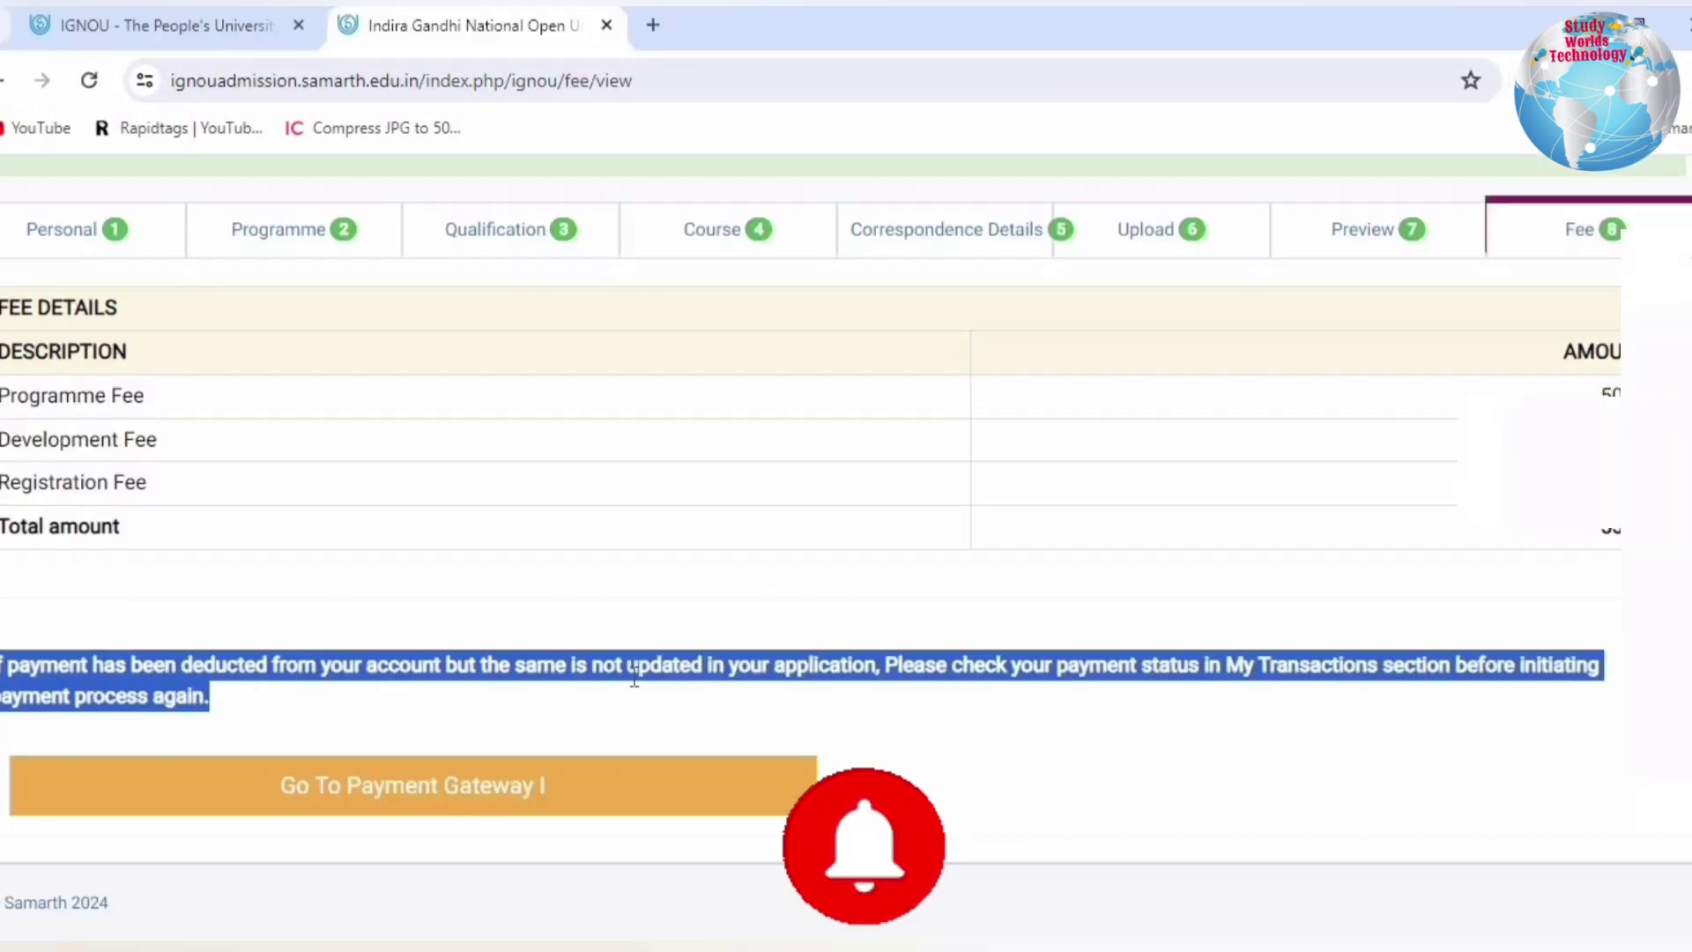
pyautogui.moveTo(211, 696); pyautogui.dragTo(1446, 674)
pyautogui.click(1484, 718)
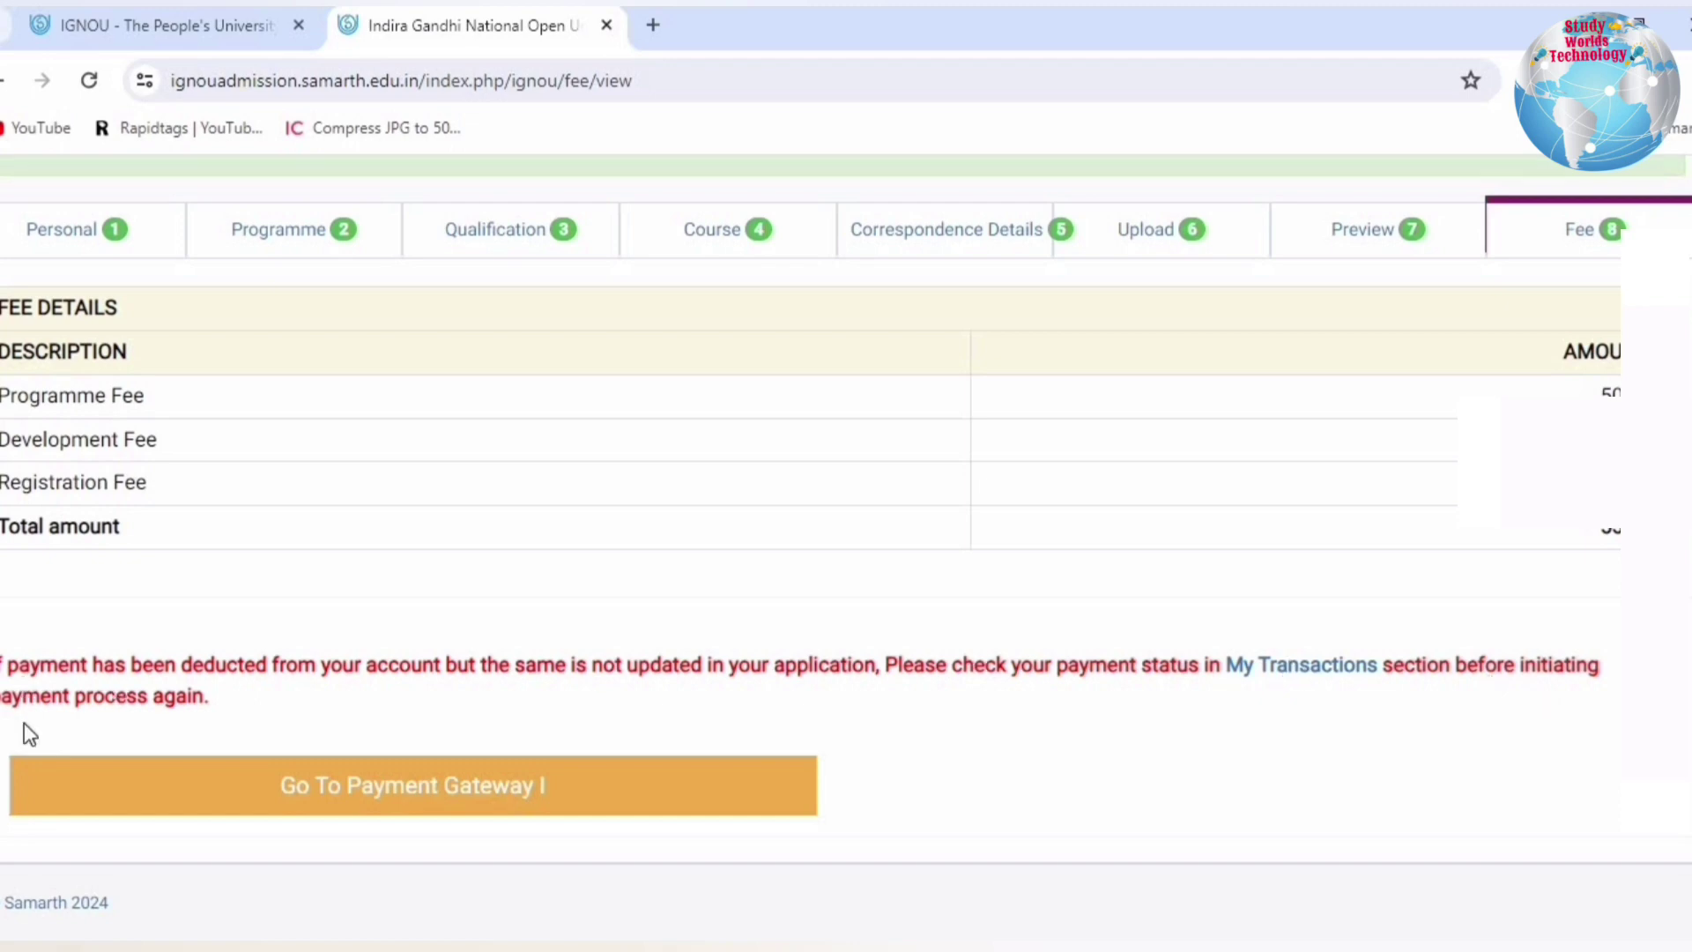
pyautogui.click(459, 811)
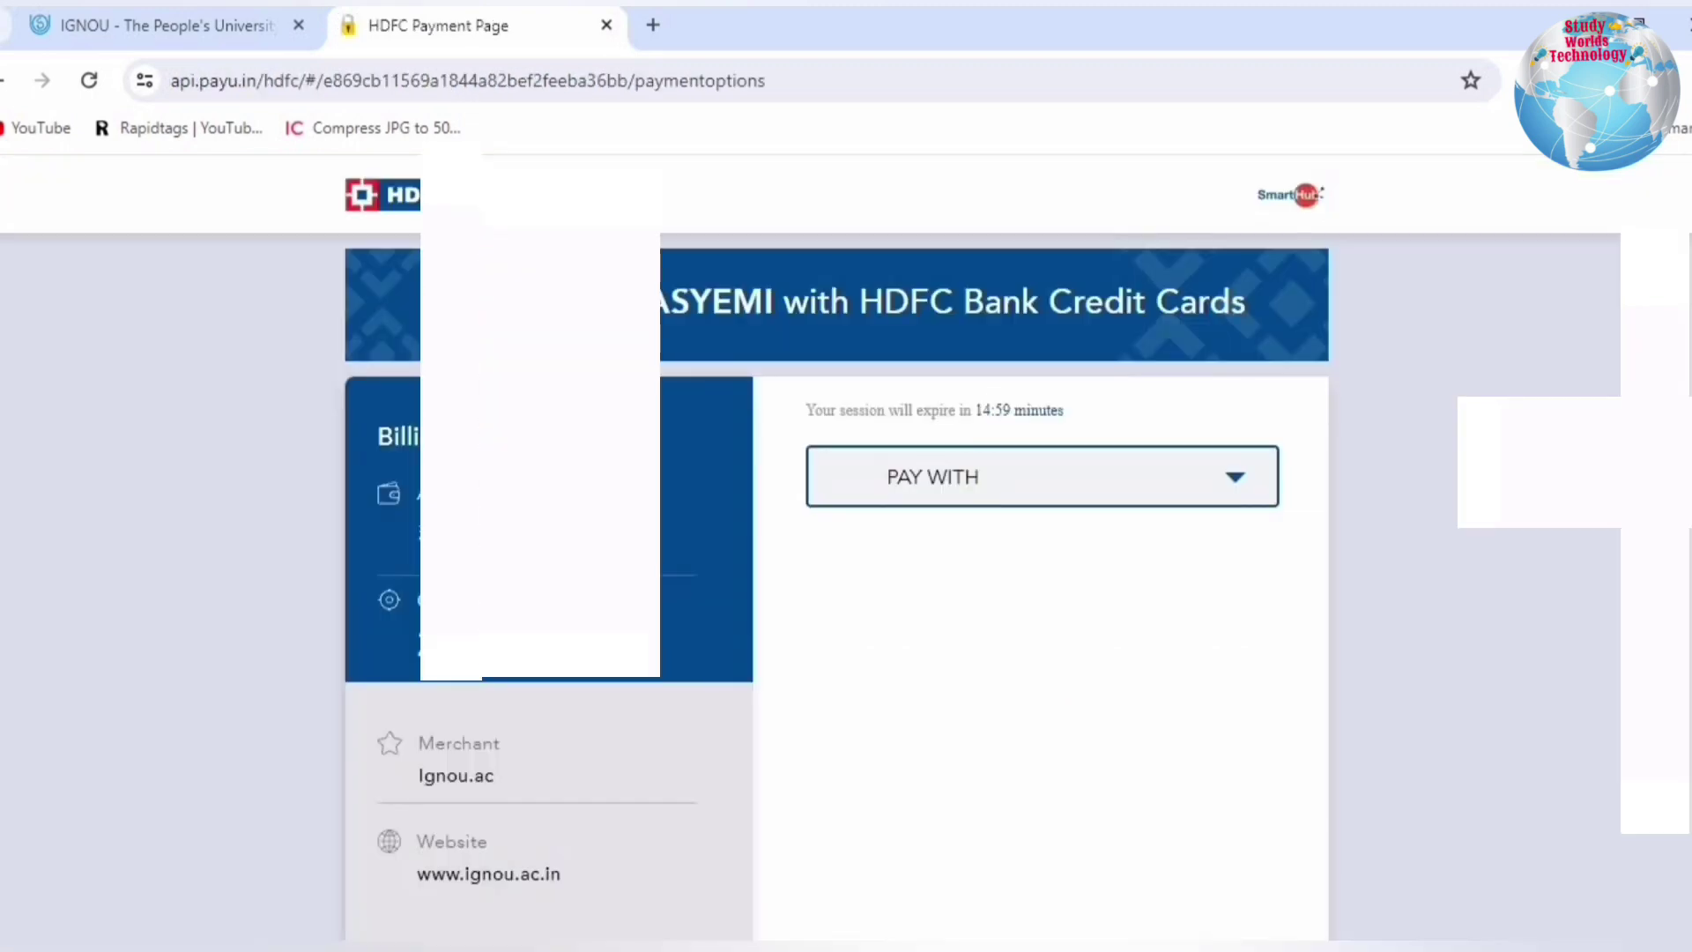
# Choose net banking as the payment method and look through the available banks.
pyautogui.click(990, 484)
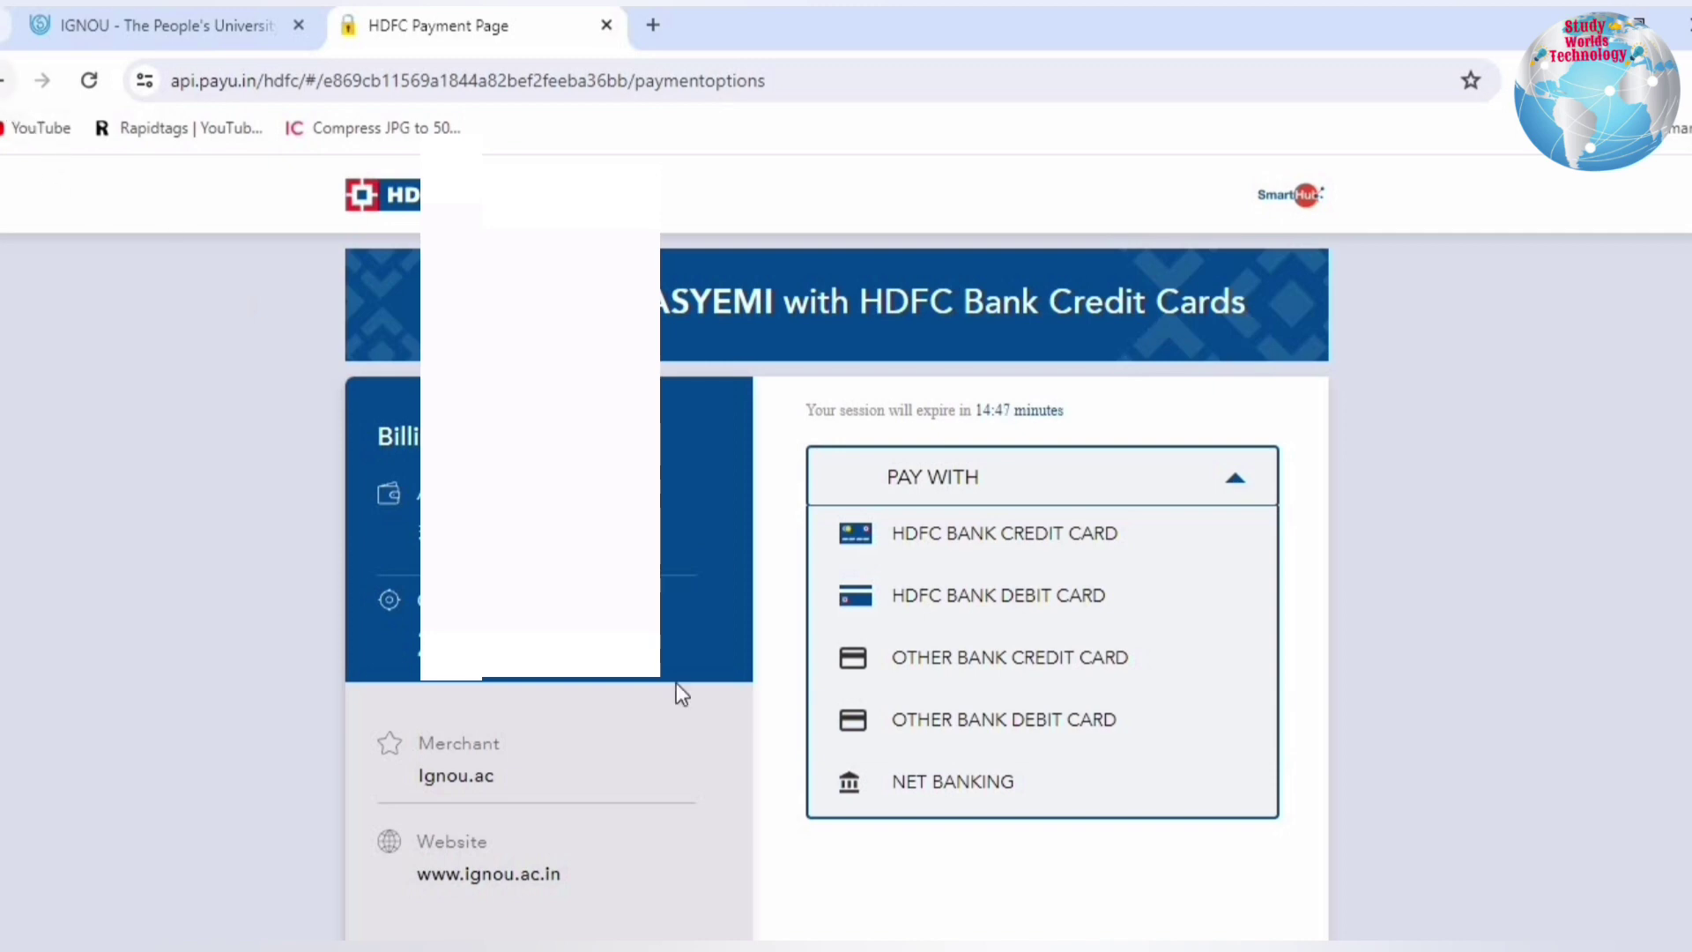
pyautogui.click(887, 784)
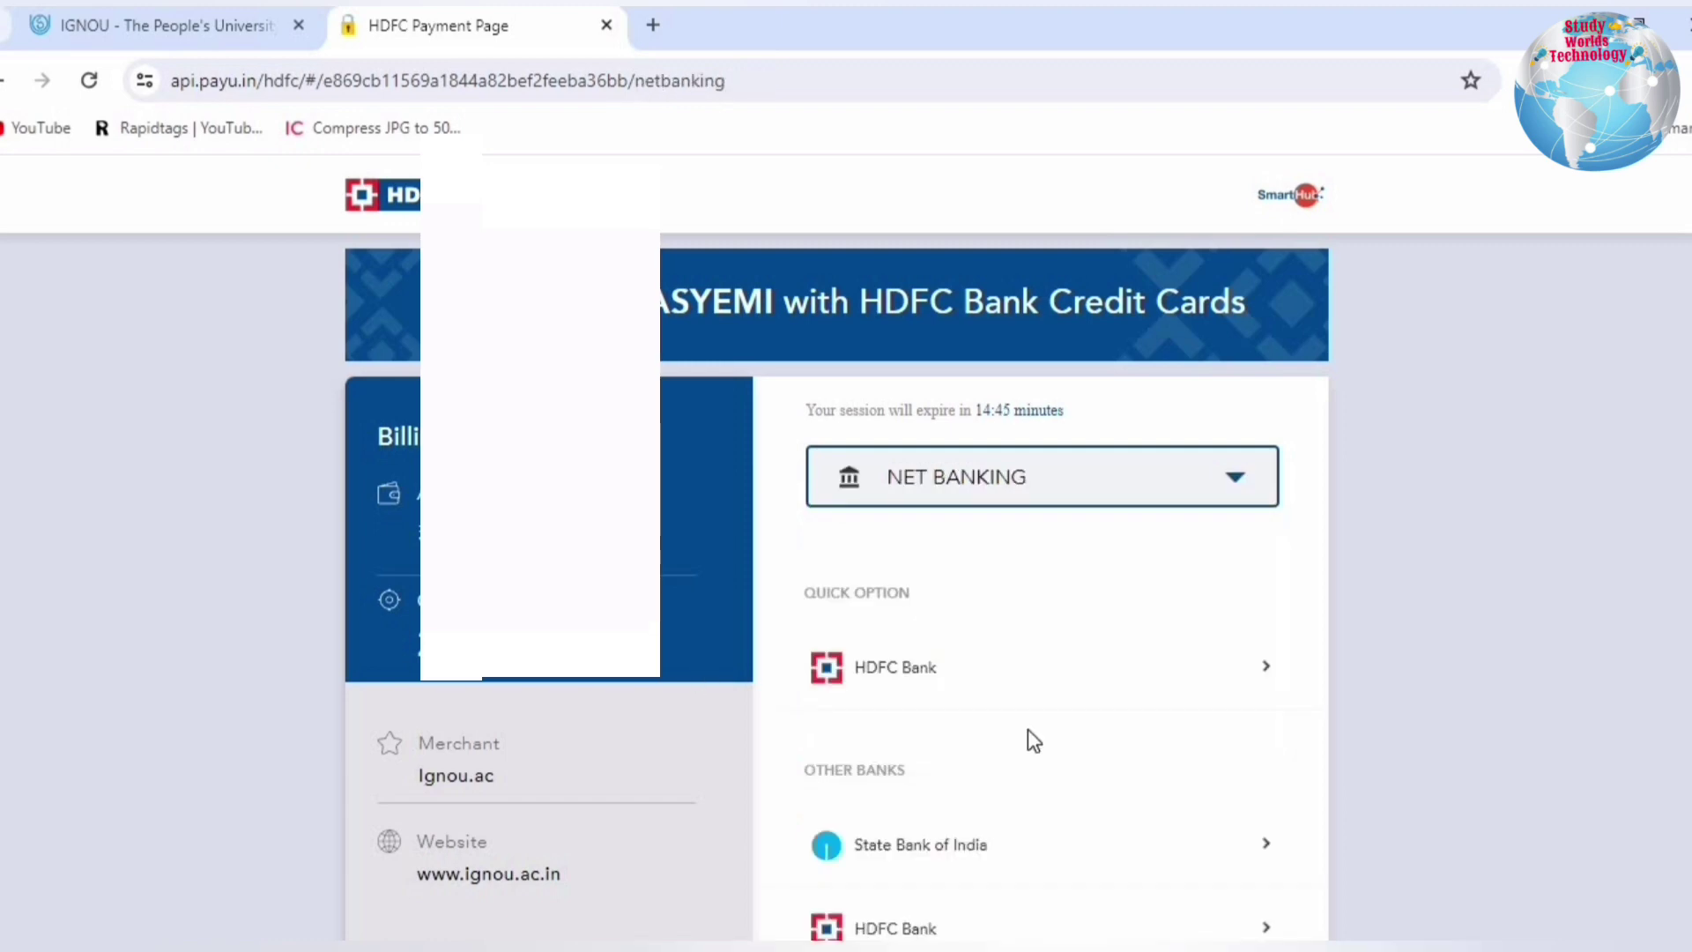
pyautogui.scroll(-8, 1027, 734)
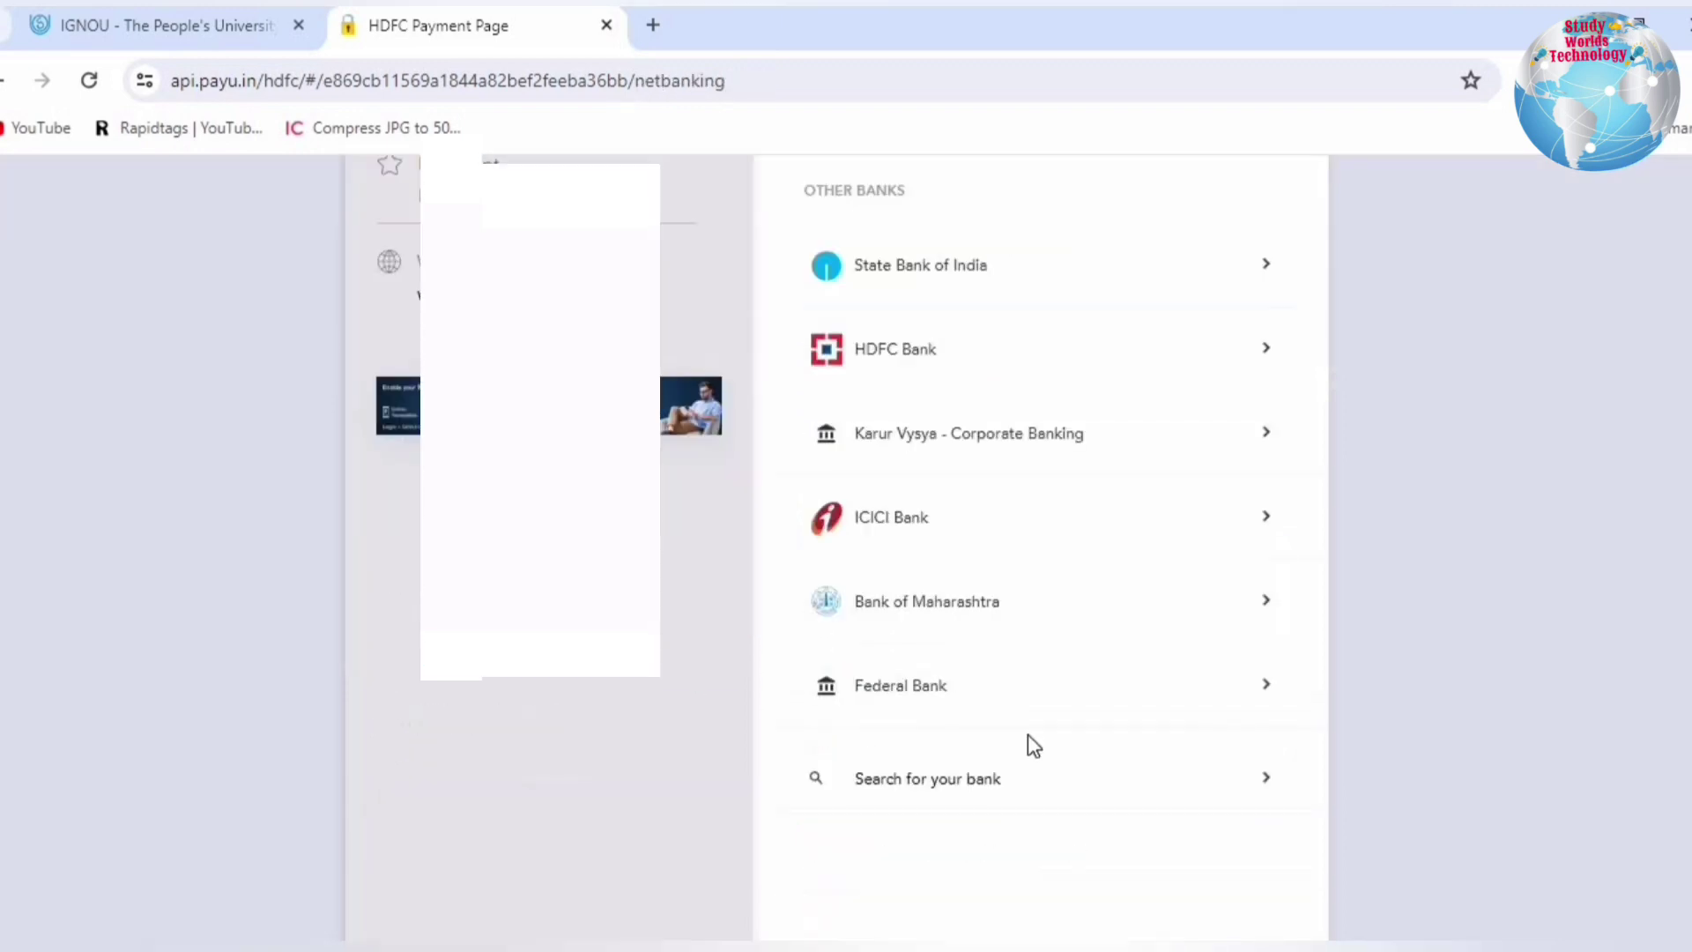
pyautogui.scroll(7, 1027, 735)
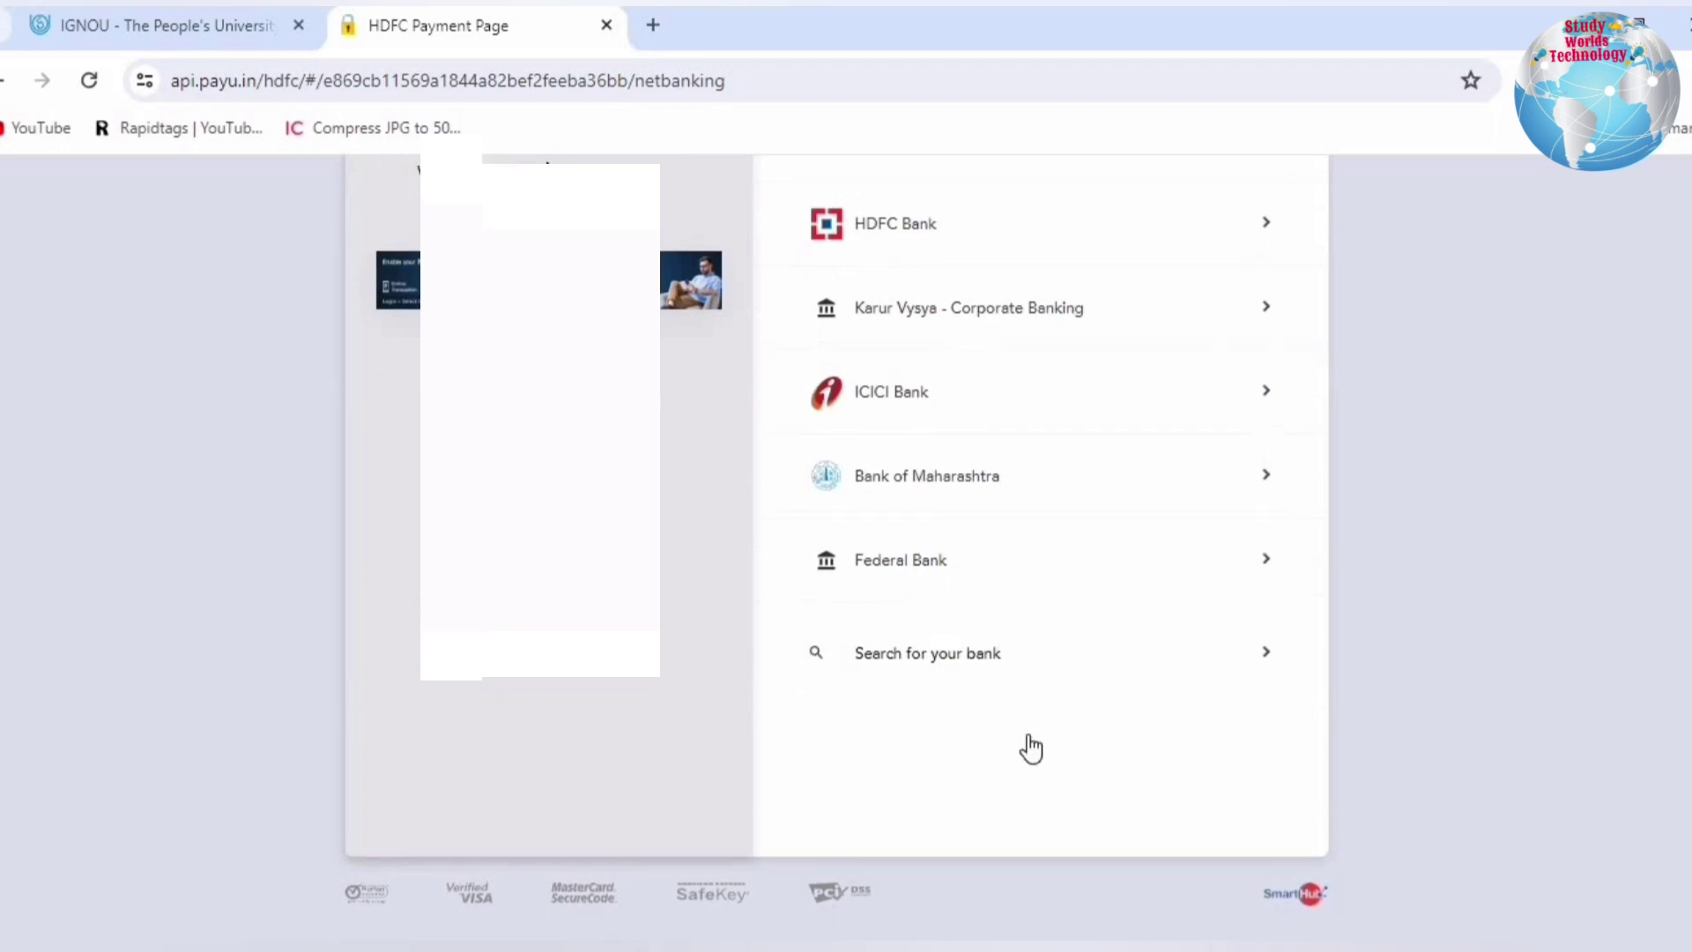
pyautogui.scroll(1, 929, 701)
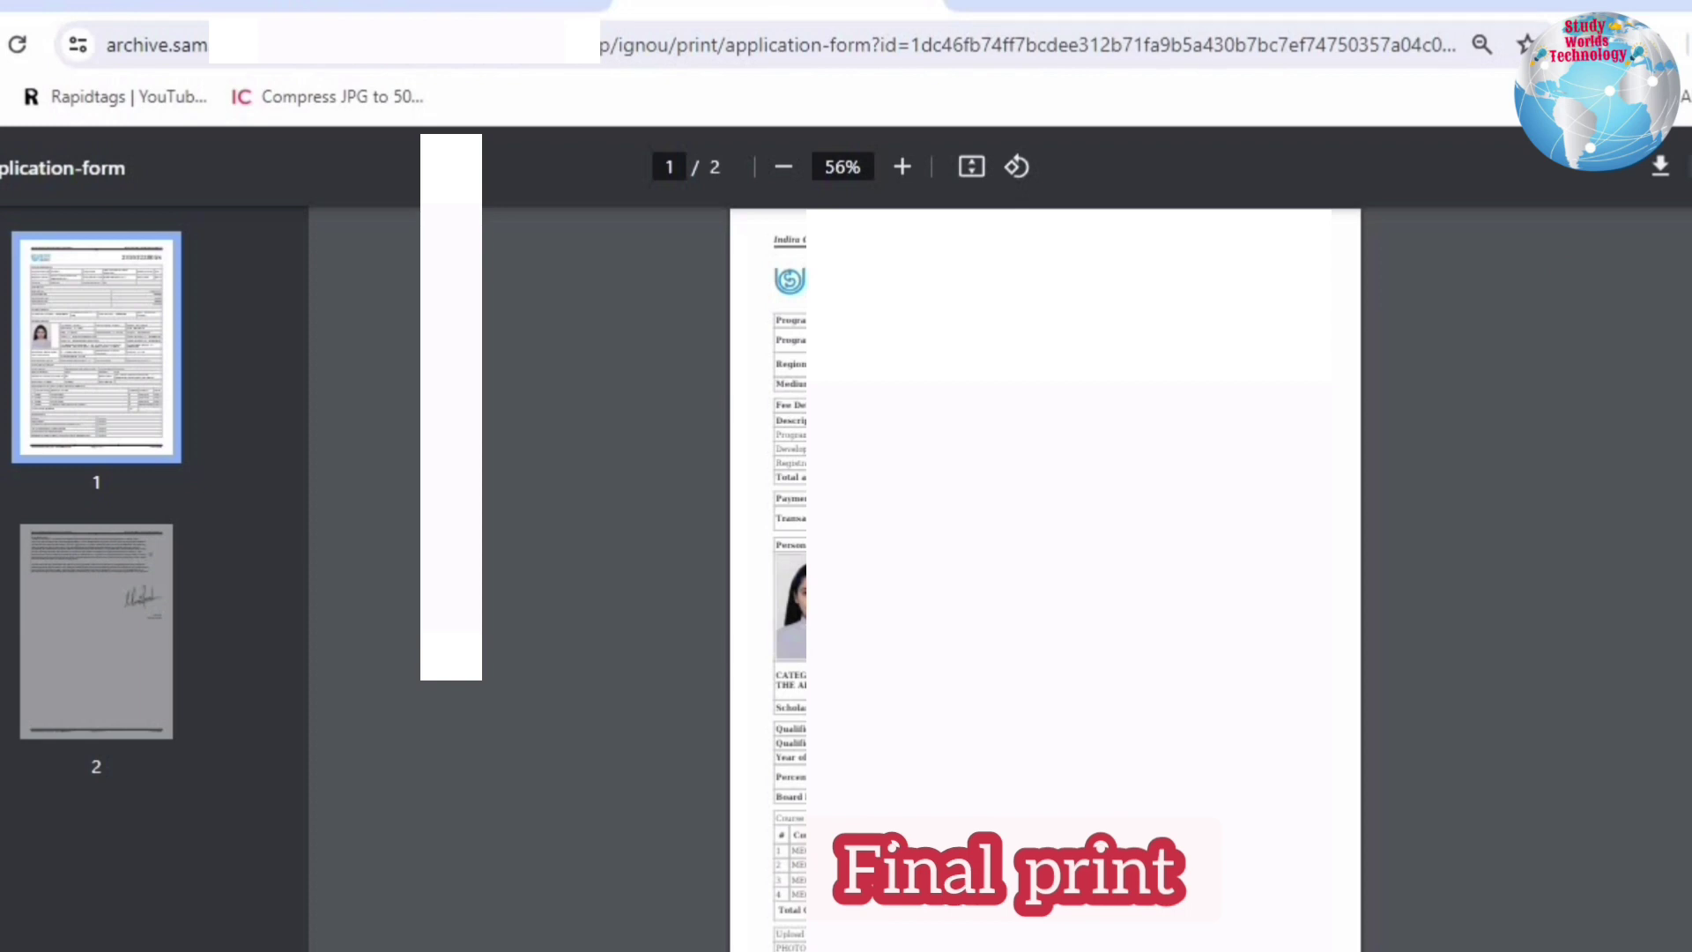
# Open the print preview of the final application form and cancel it without saving a PDF.
pyautogui.hotkey('ctrl', 'p')
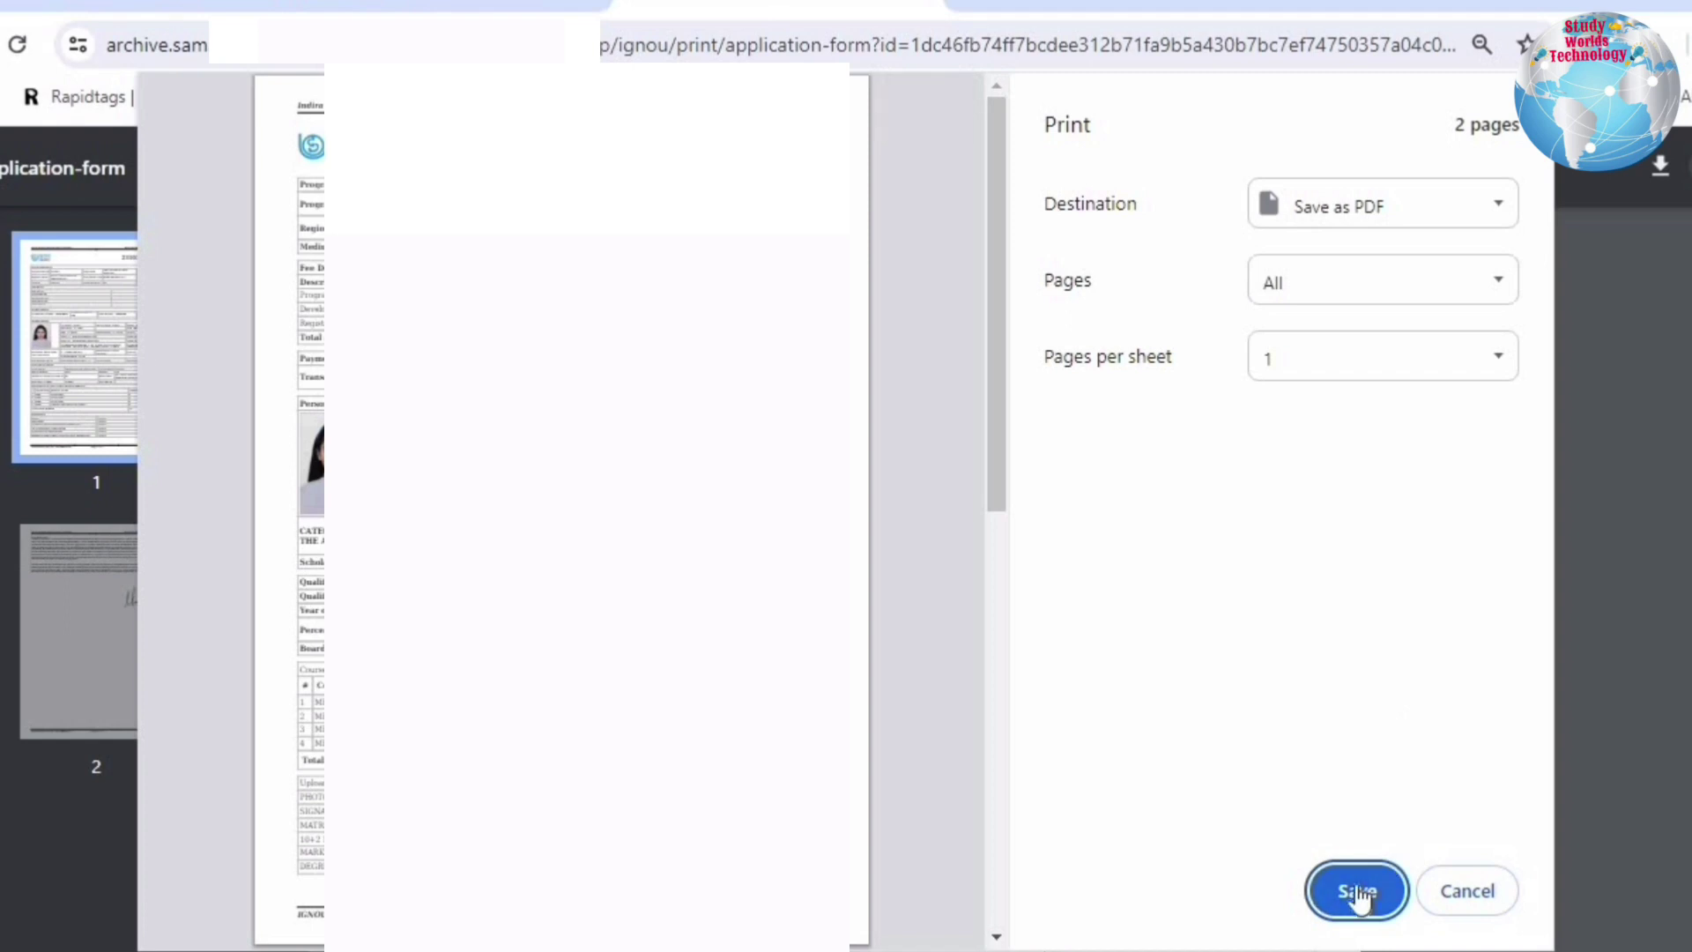
pyautogui.click(1494, 901)
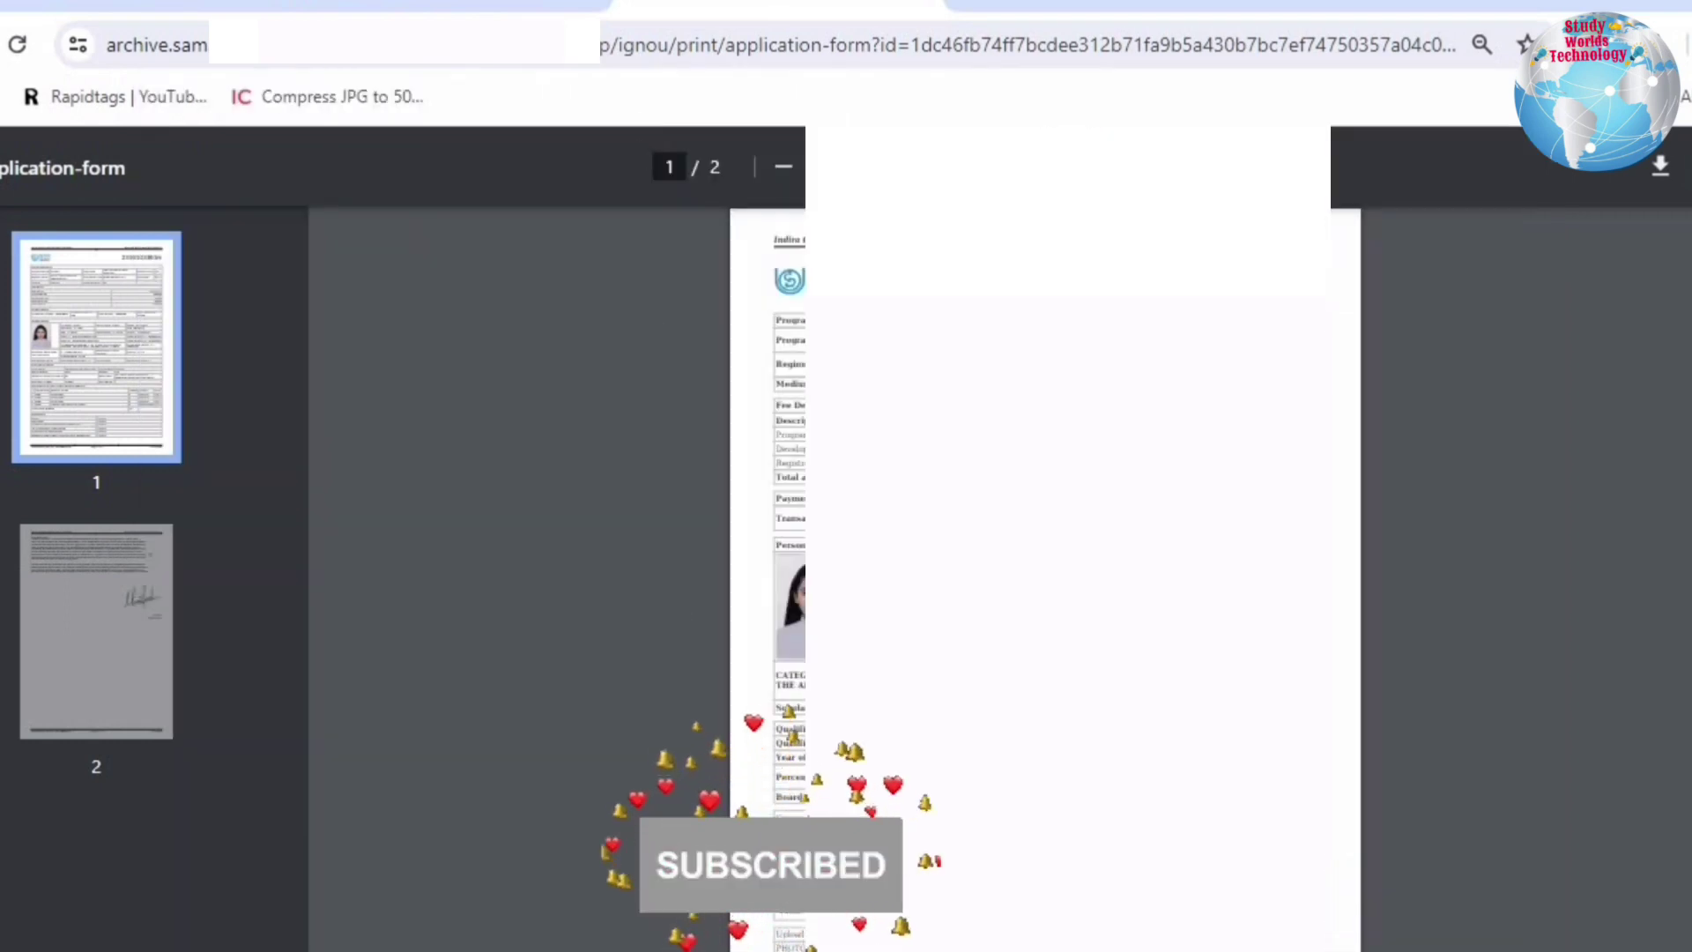